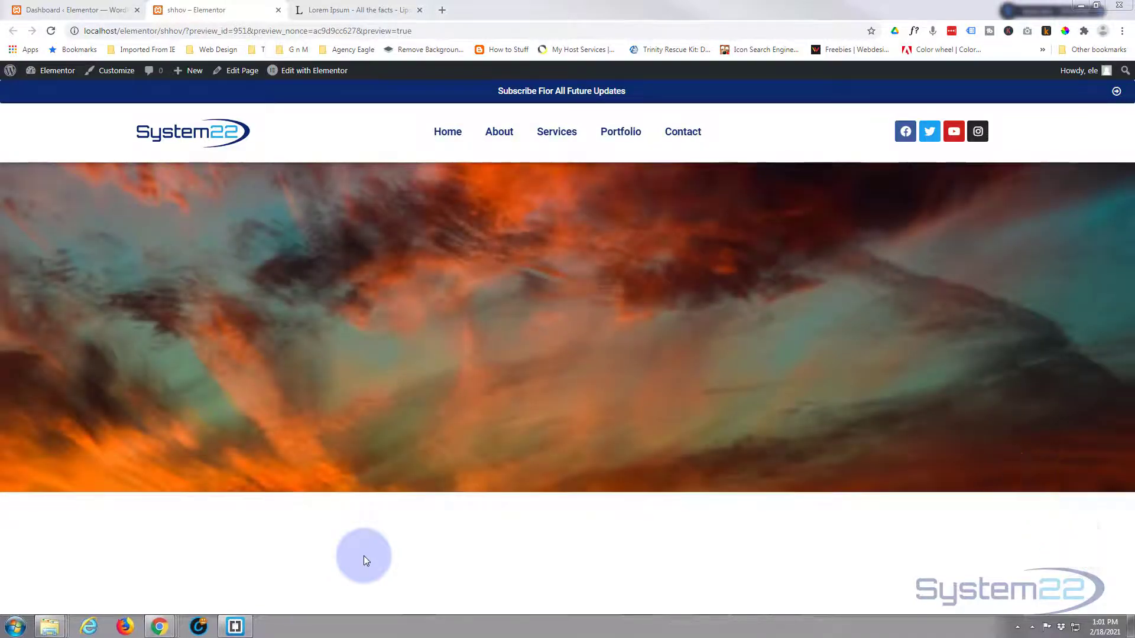
Create a new WordPress page and set its template to Elementor Full Width.
{"action": "mouse_move", "coordinate": [195, 72]}
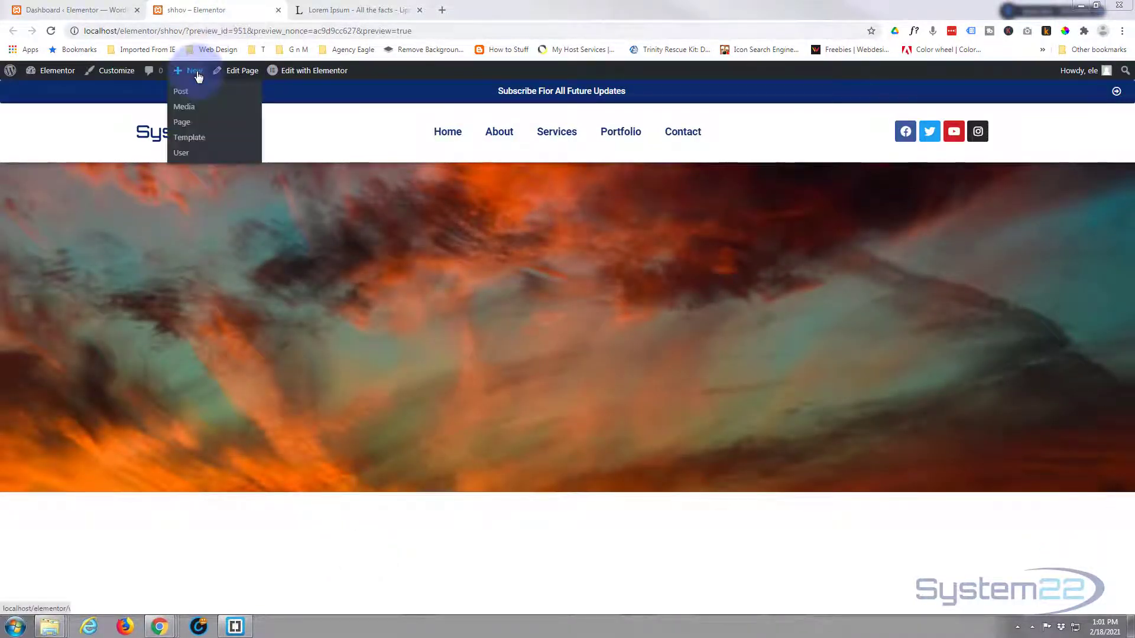
{"action": "left_click", "coordinate": [191, 121]}
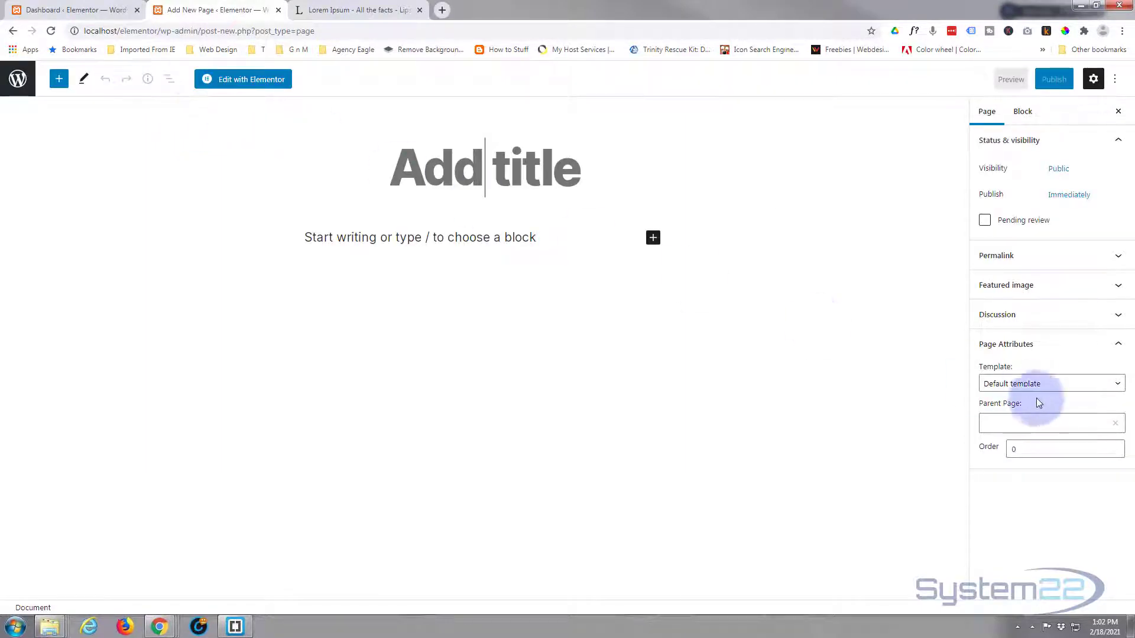
{"action": "left_click", "coordinate": [1111, 346]}
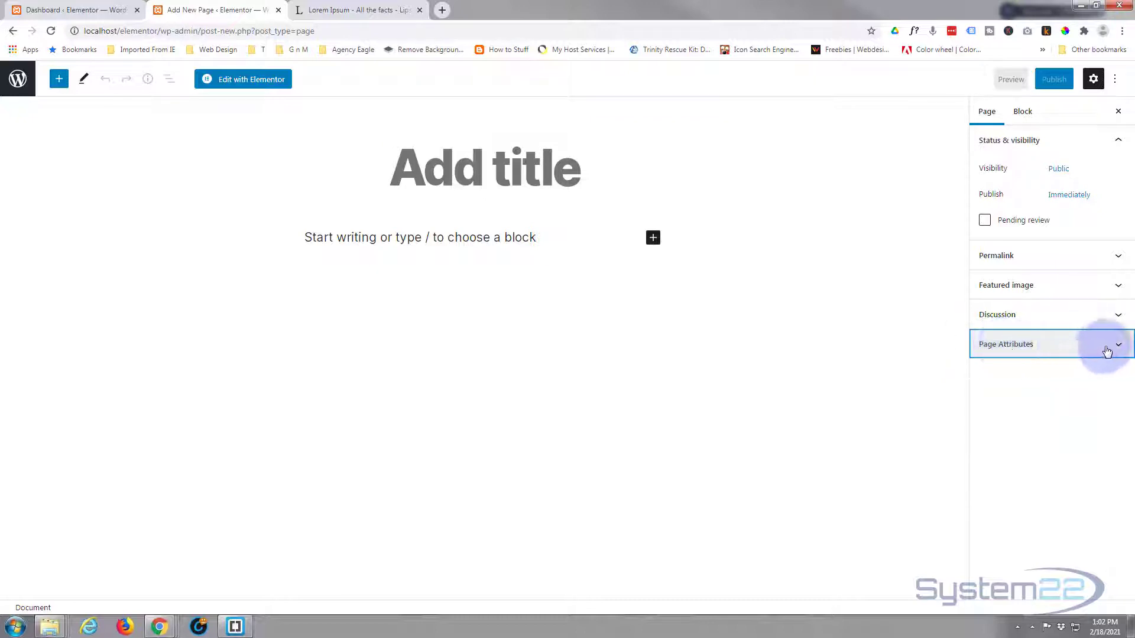
{"action": "left_click", "coordinate": [1118, 349]}
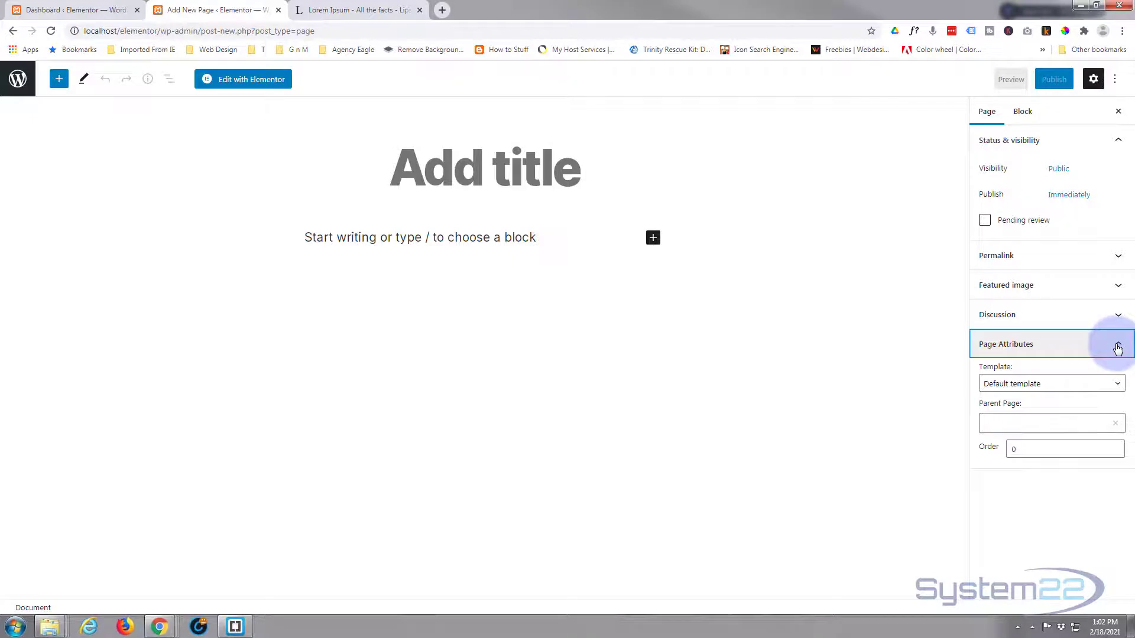
{"action": "left_click", "coordinate": [1055, 385]}
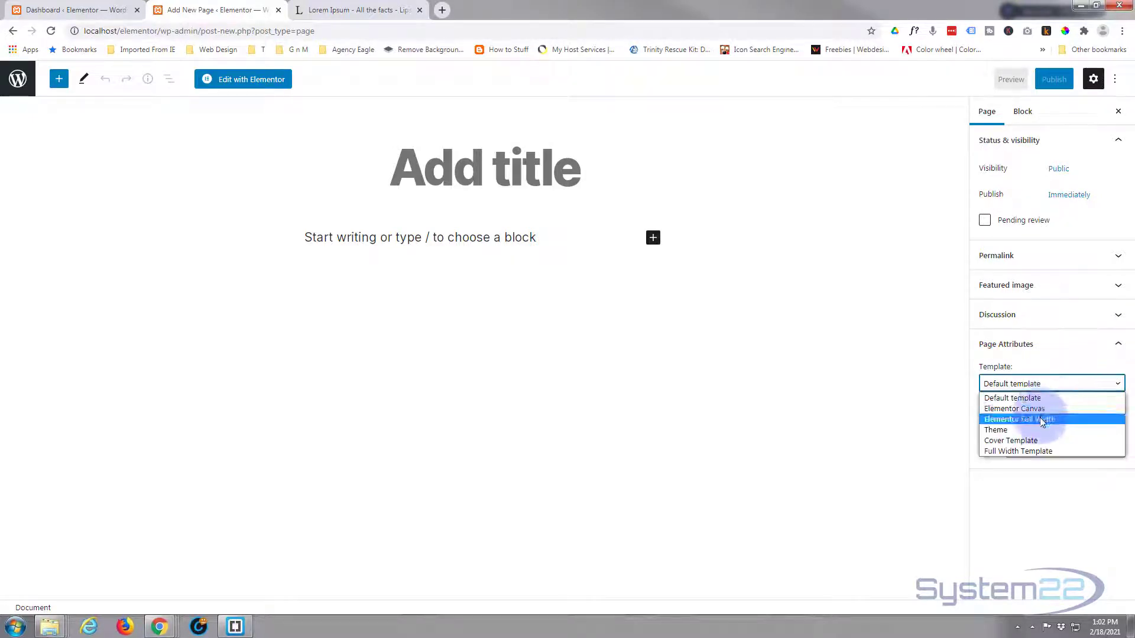
{"action": "left_click", "coordinate": [1006, 419]}
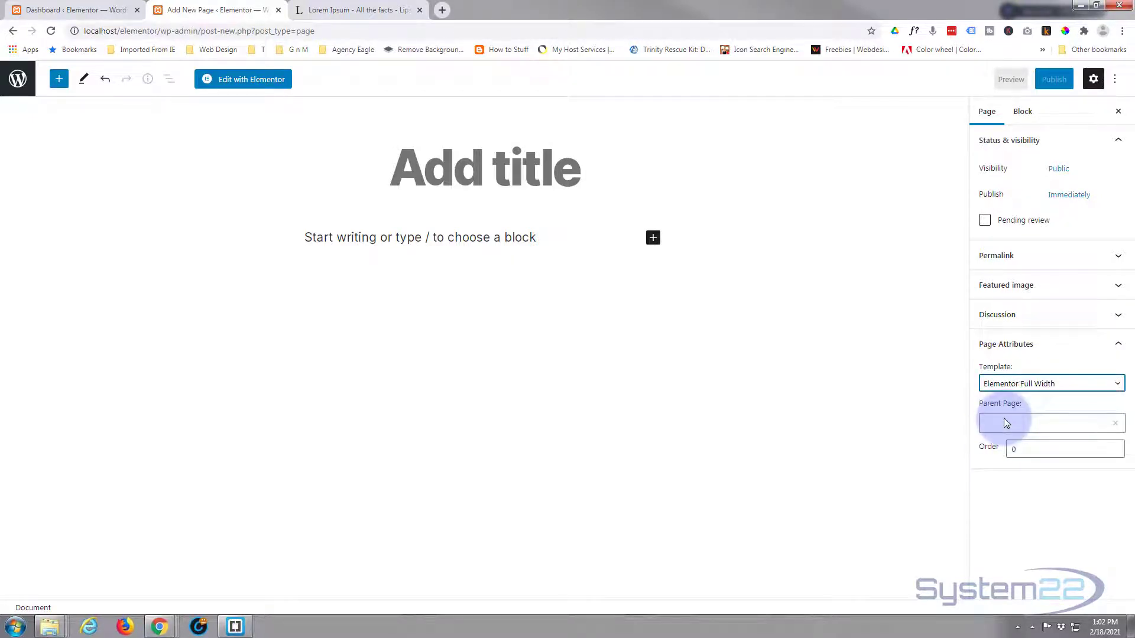
Title the page "slide ele" and open it for editing with Elementor.
{"action": "left_click", "coordinate": [406, 166]}
{"action": "type", "text": "s"}
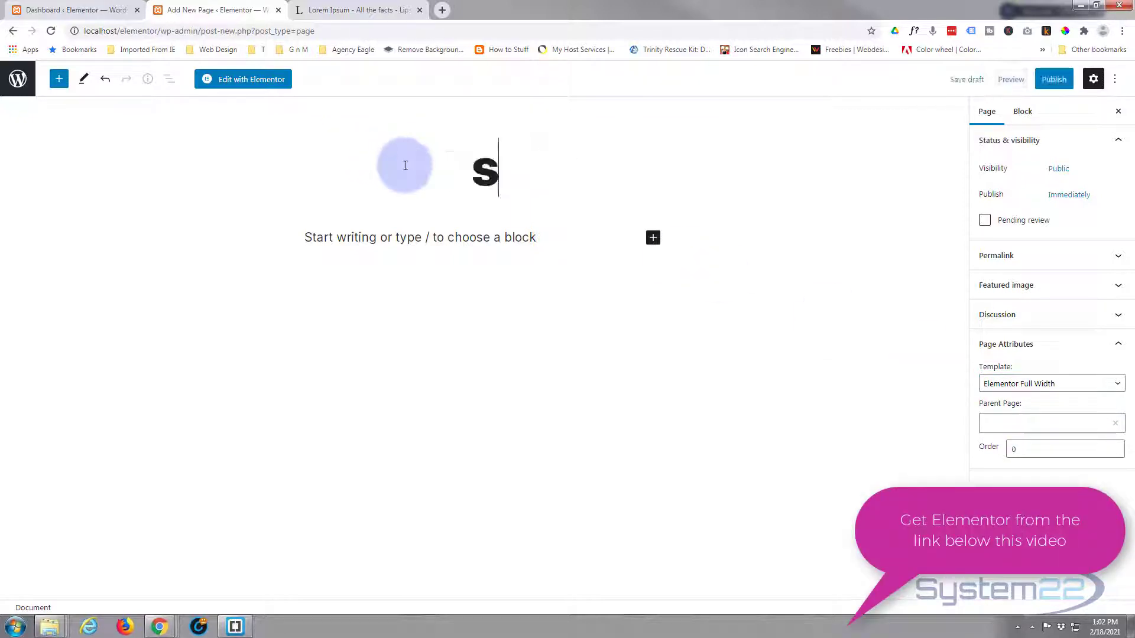
{"action": "type", "text": "lide ele"}
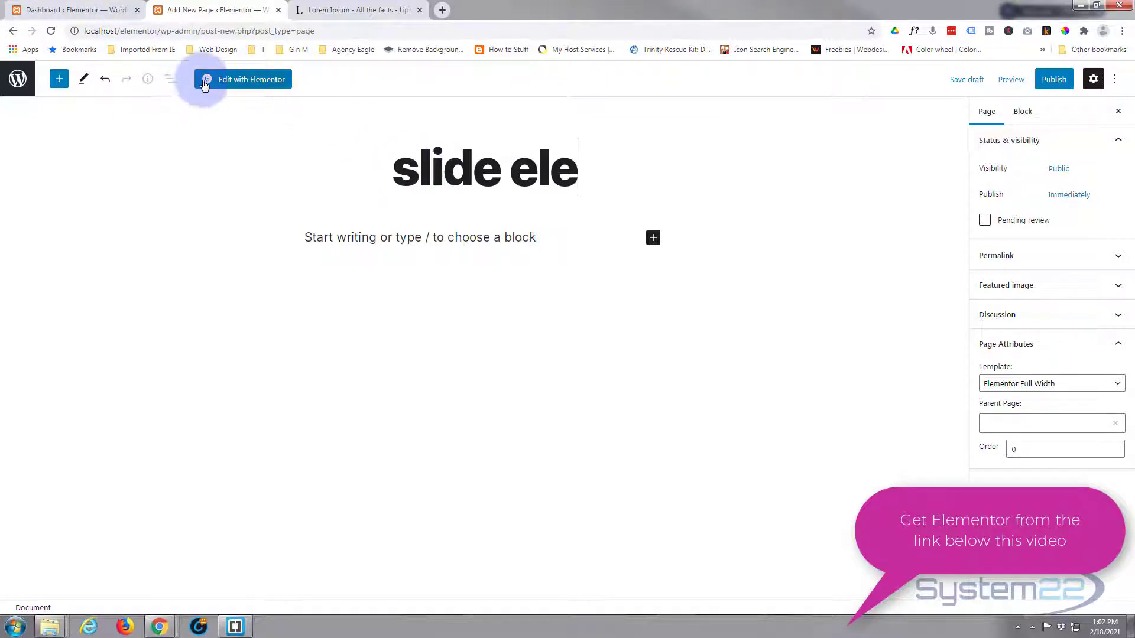
{"action": "left_click", "coordinate": [245, 83]}
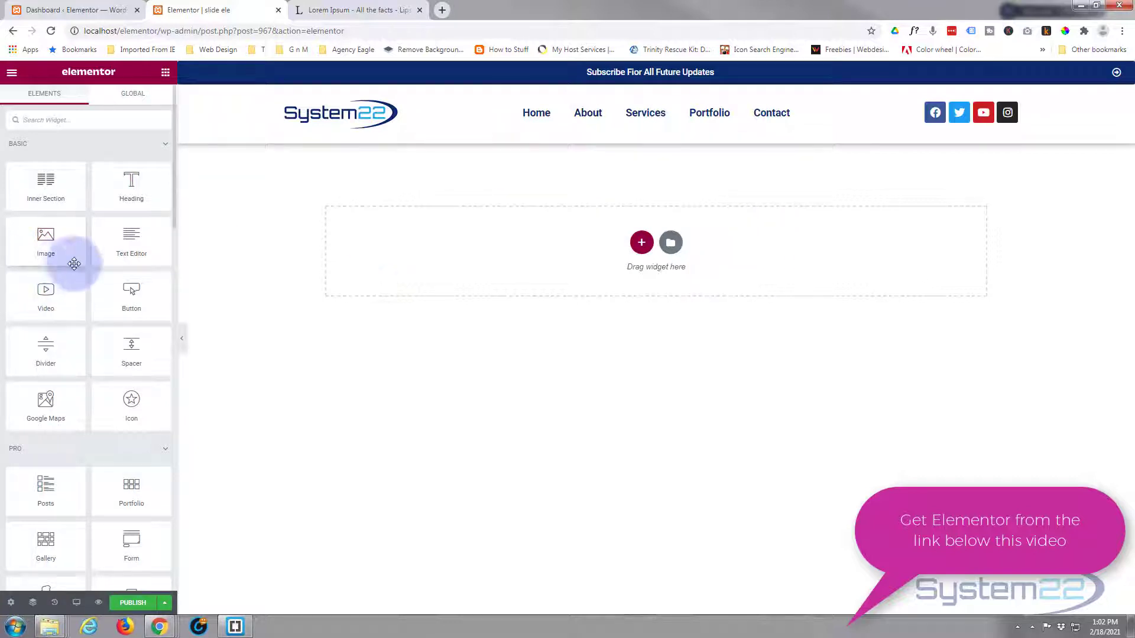
Add an Icon Box widget to the empty section of the page.
{"action": "scroll", "coordinate": [103, 263], "scroll_direction": "down", "scroll_amount": 1}
{"action": "scroll", "coordinate": [103, 263], "scroll_direction": "down", "scroll_amount": 12}
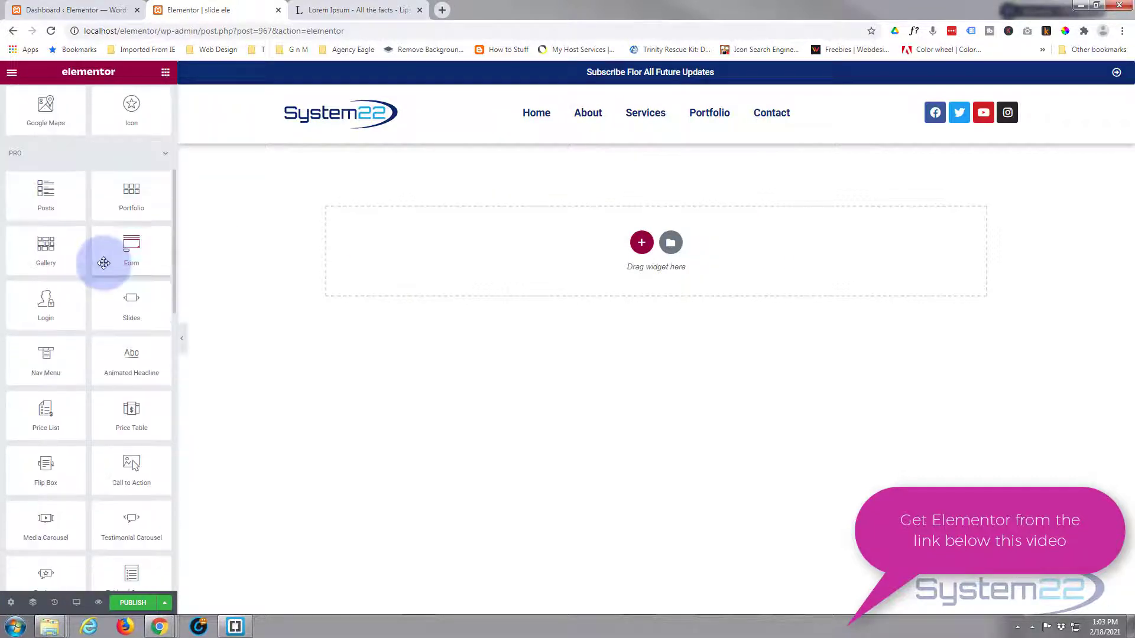
{"action": "scroll", "coordinate": [105, 263], "scroll_direction": "down", "scroll_amount": 3}
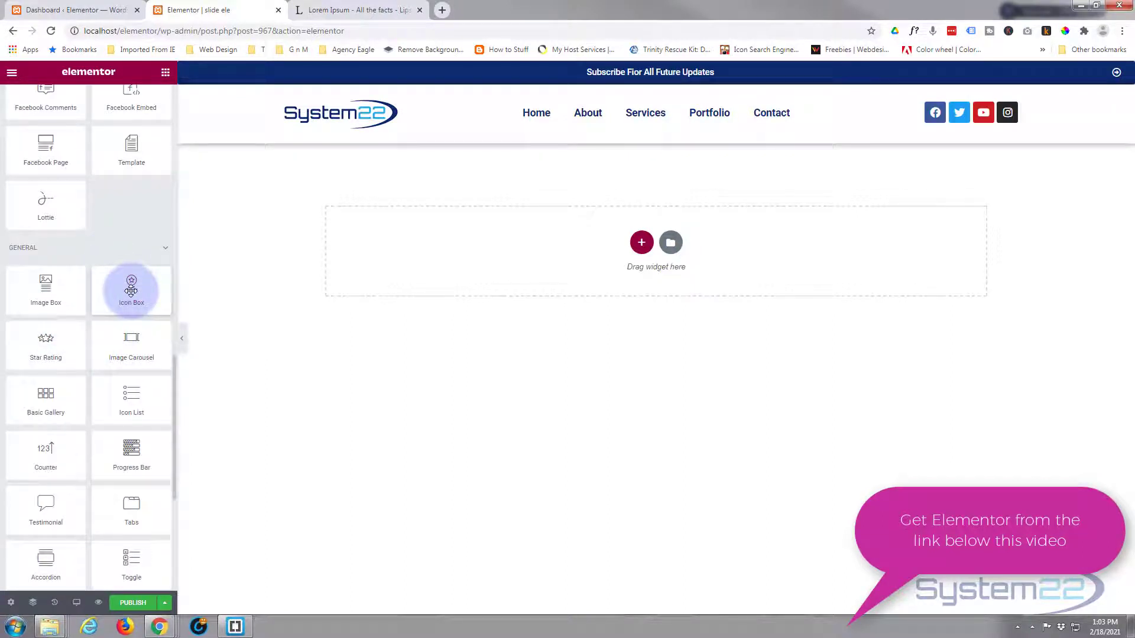
{"action": "left_click_drag", "start_coordinate": [131, 290], "coordinate": [678, 268]}
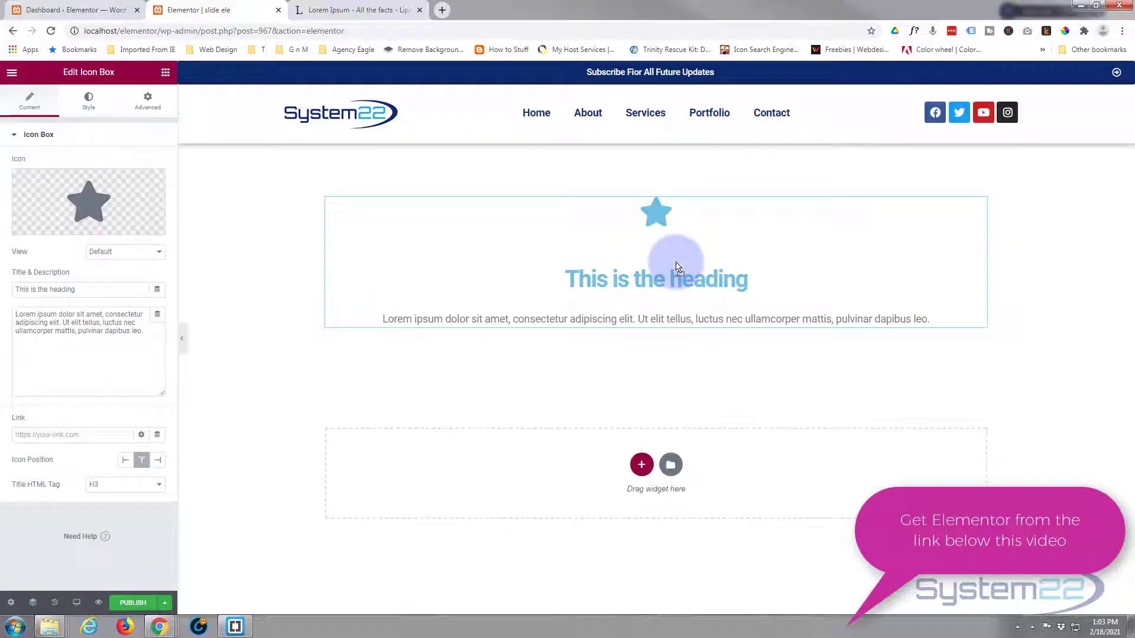
Replace the icon box's star with the Desktop icon from the icon library.
{"action": "mouse_move", "coordinate": [152, 189]}
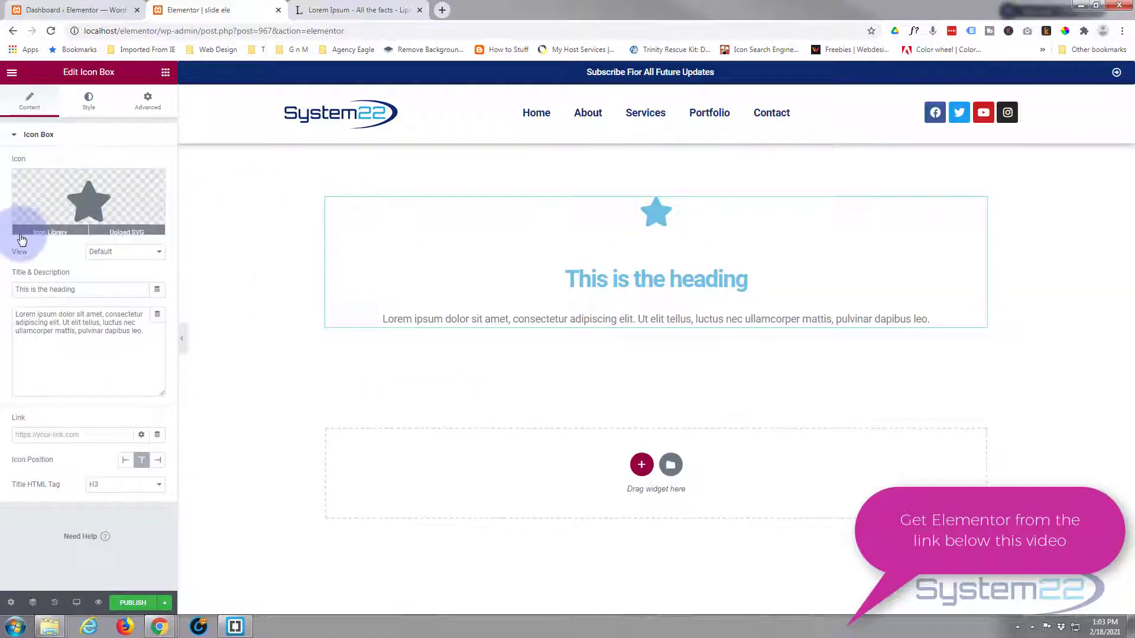
{"action": "left_click", "coordinate": [51, 209]}
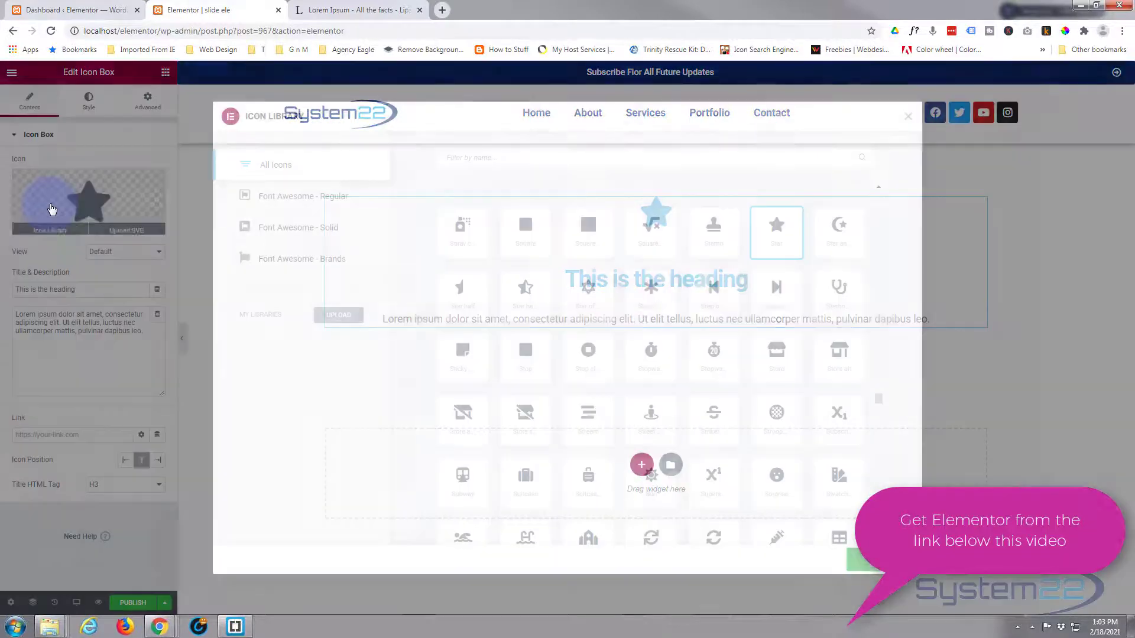
{"action": "left_click", "coordinate": [452, 158]}
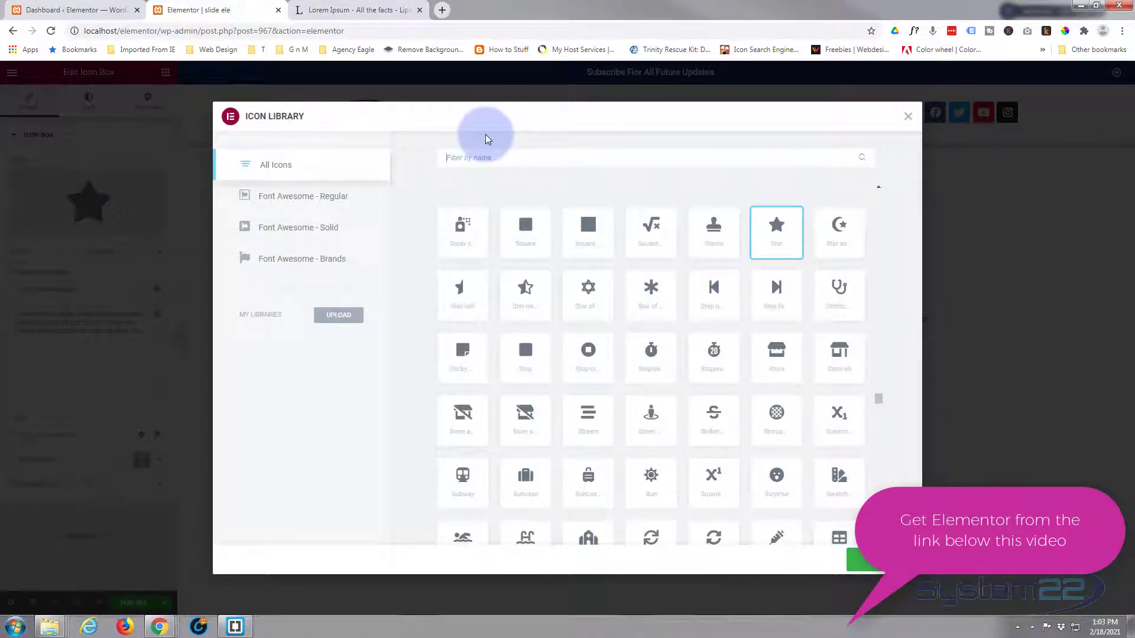
{"action": "type", "text": "desktop"}
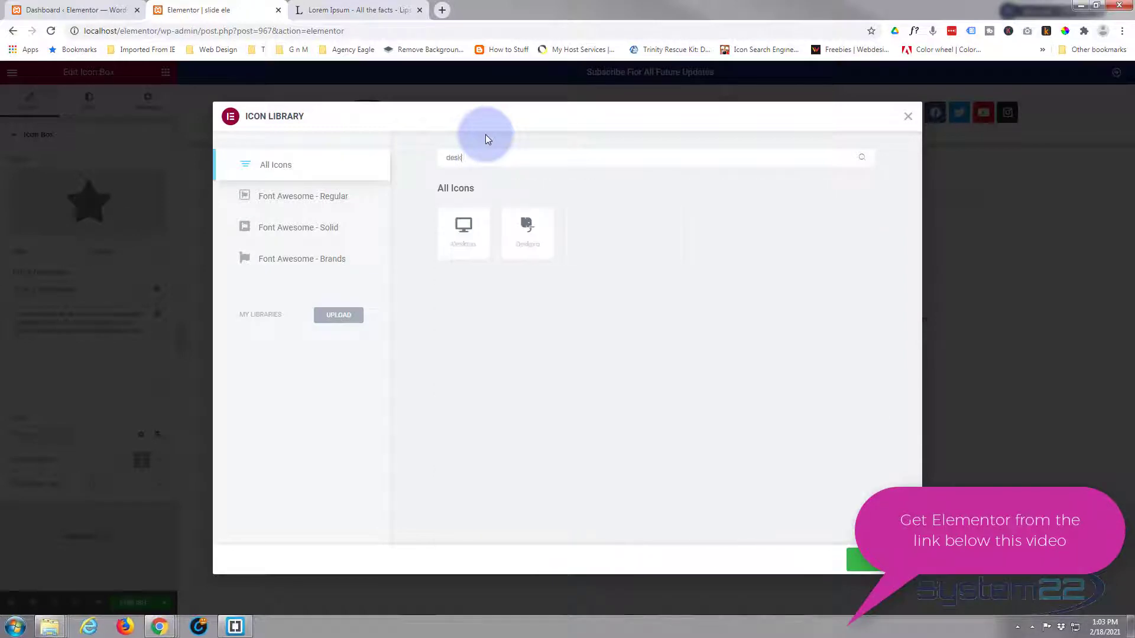
{"action": "left_click", "coordinate": [463, 228]}
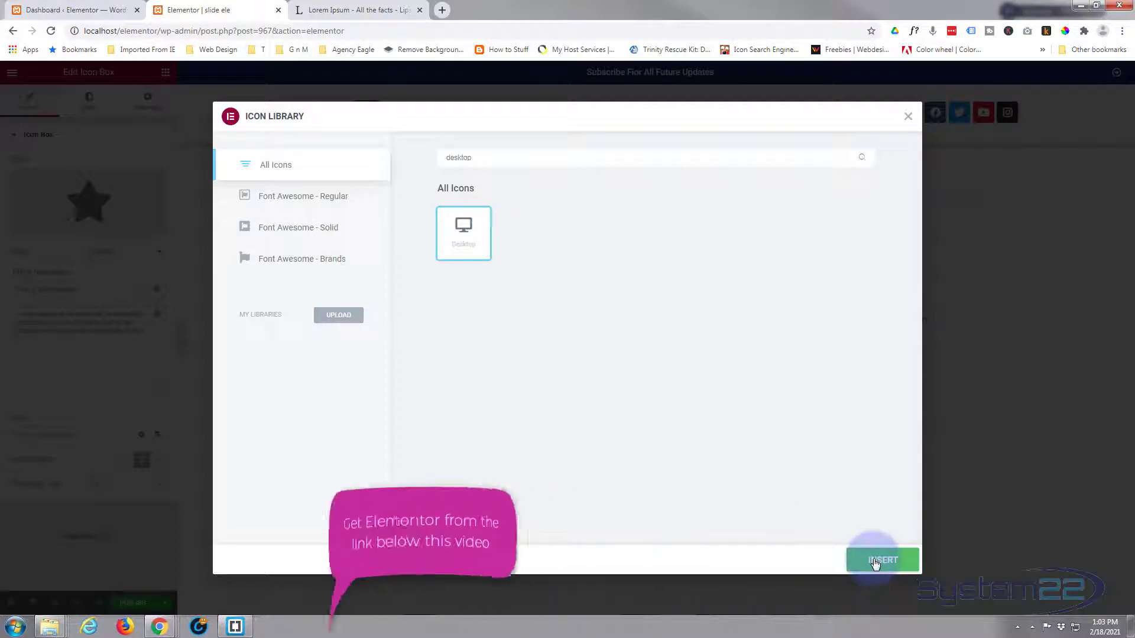
{"action": "left_click", "coordinate": [875, 560]}
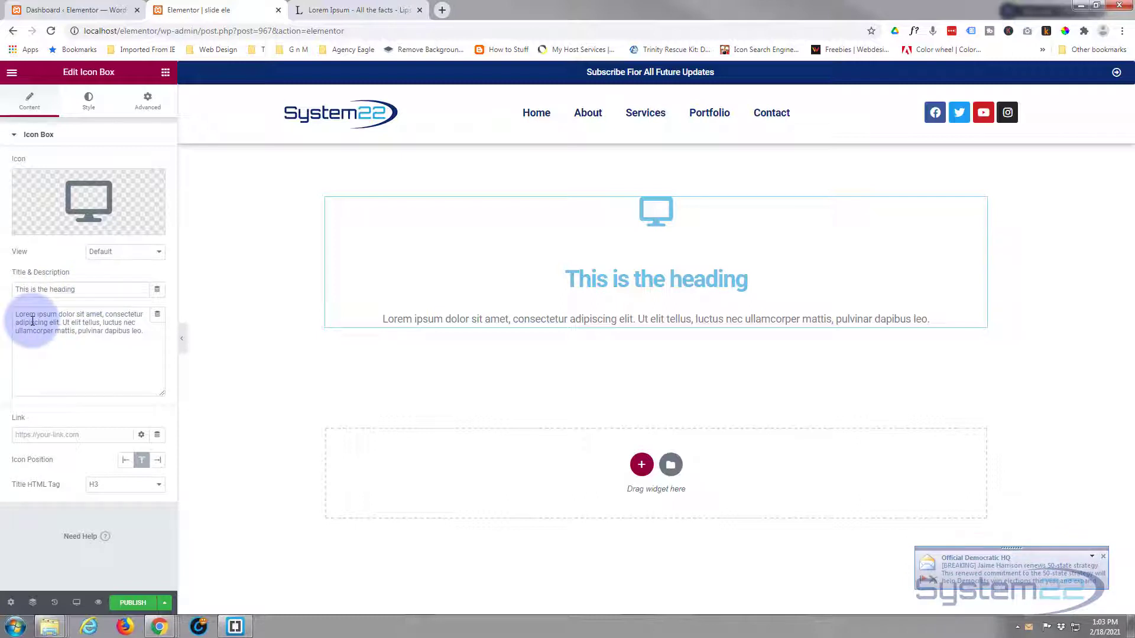
Copy the highlighted Lorem Ipsum passage from the lipsum.com page and replace the icon box's description with it.
{"action": "left_click", "coordinate": [338, 11]}
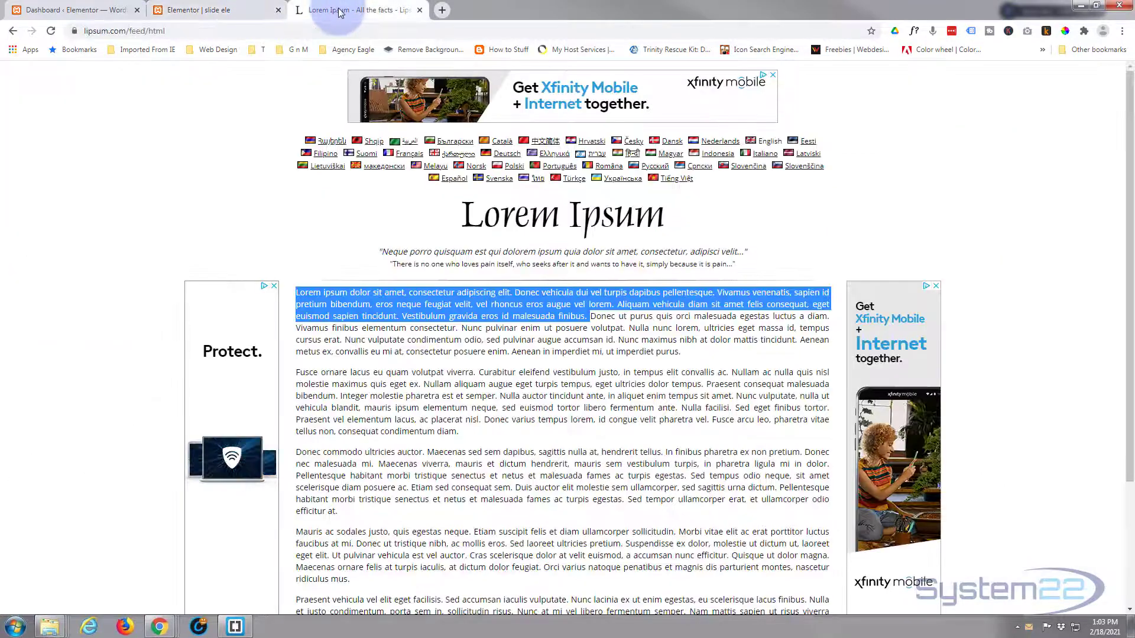
{"action": "right_click", "coordinate": [351, 301]}
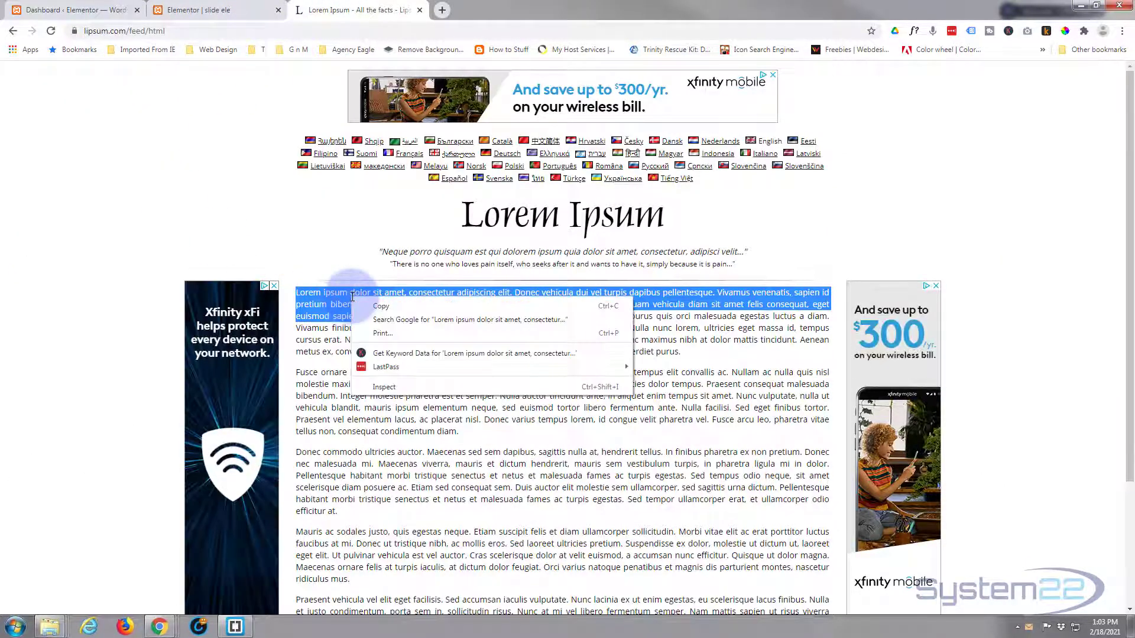
{"action": "left_click", "coordinate": [381, 306]}
{"action": "left_click", "coordinate": [195, 10]}
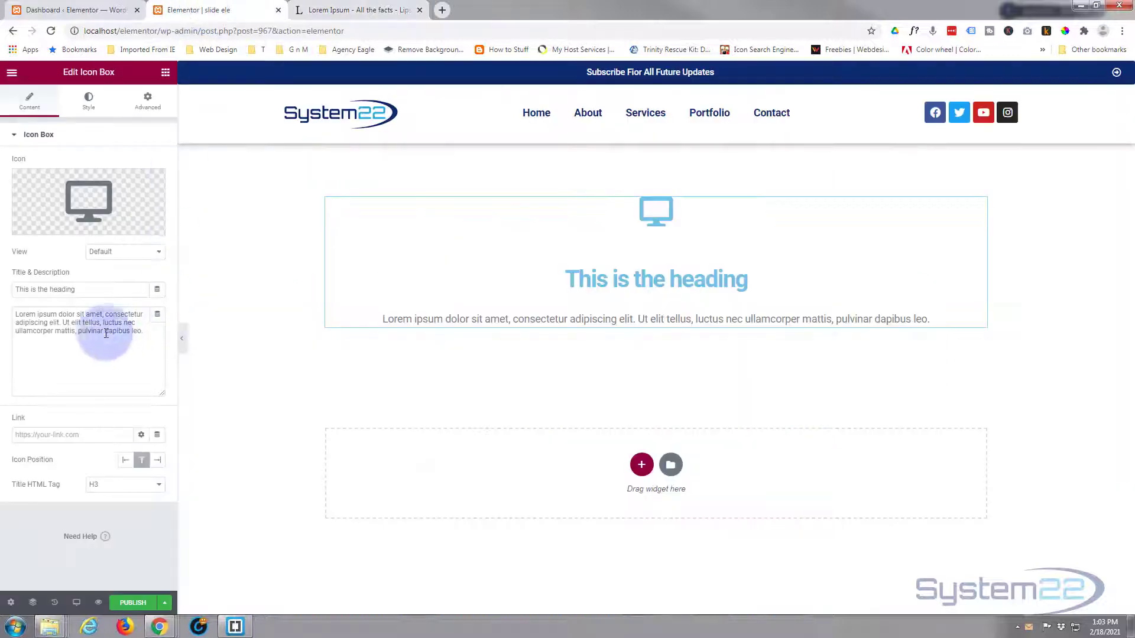
{"action": "left_click_drag", "start_coordinate": [16, 313], "coordinate": [145, 336]}
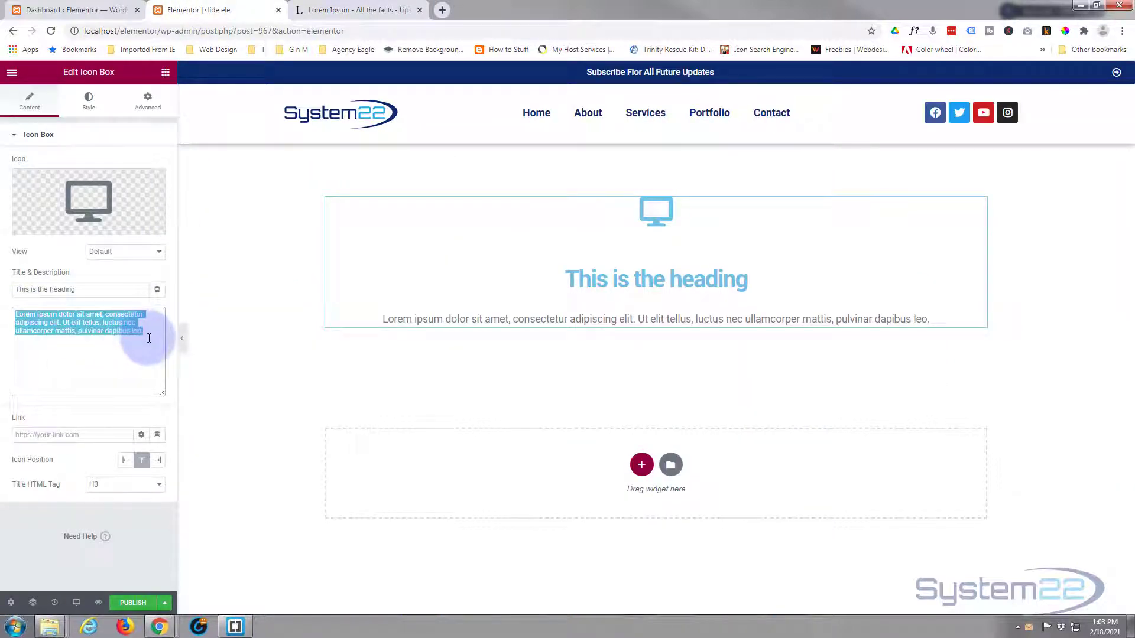
{"action": "key", "text": "ctrl+v"}
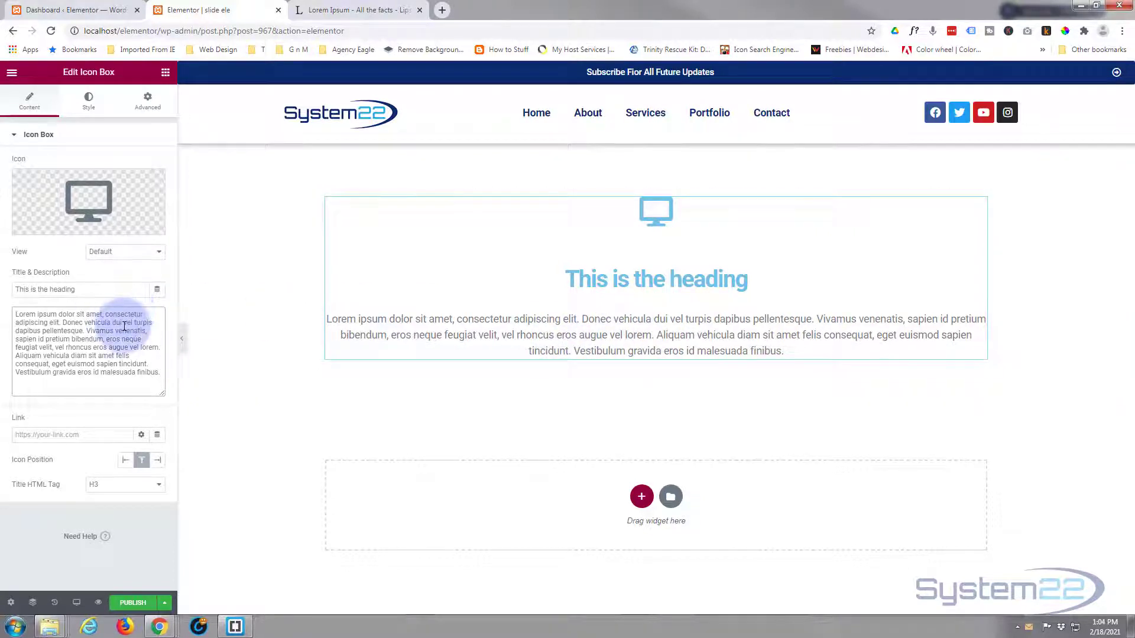
Split the icon box's description onto new lines before "Vivamus venenatis" and before "Aliquam vehicula".
{"action": "left_click", "coordinate": [86, 330]}
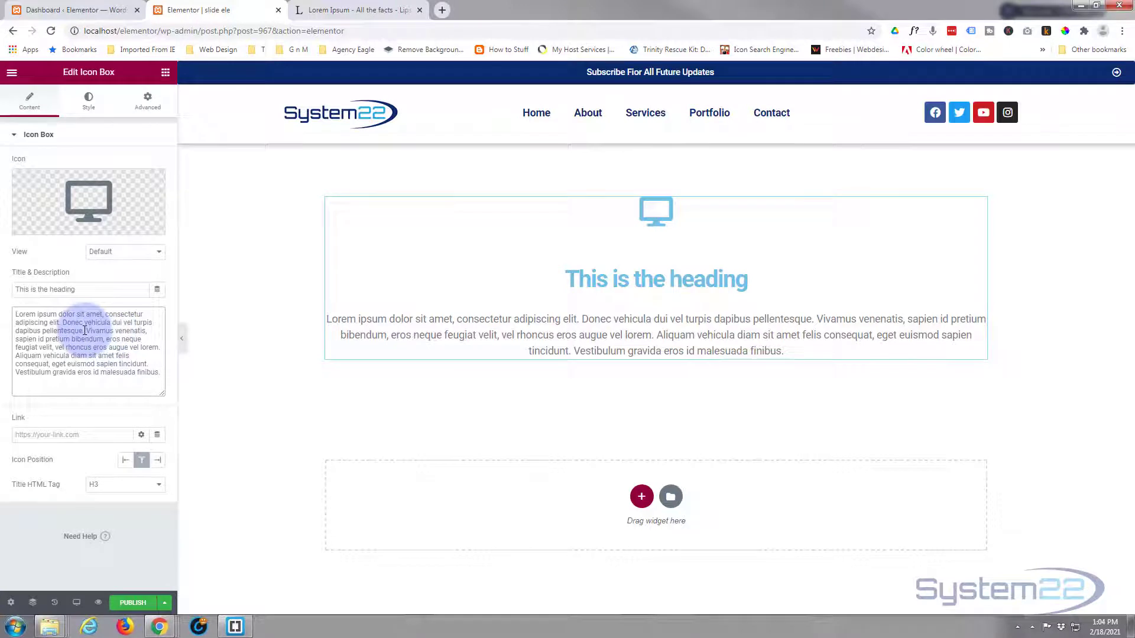
{"action": "key", "text": "Return"}
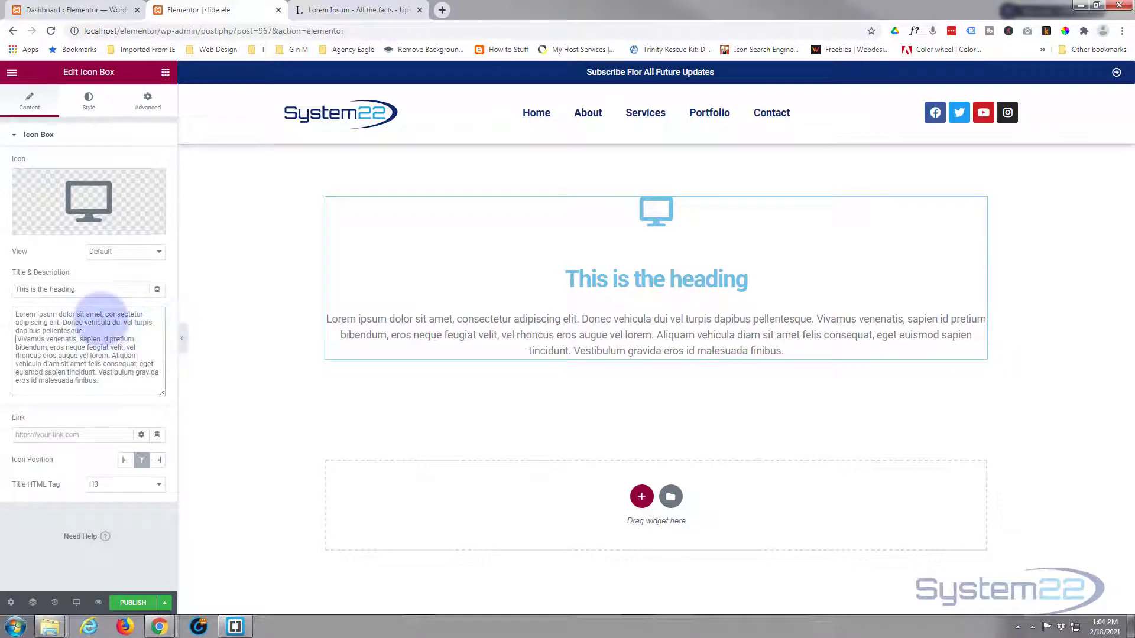
{"action": "left_click", "coordinate": [111, 355]}
{"action": "key", "text": "Return"}
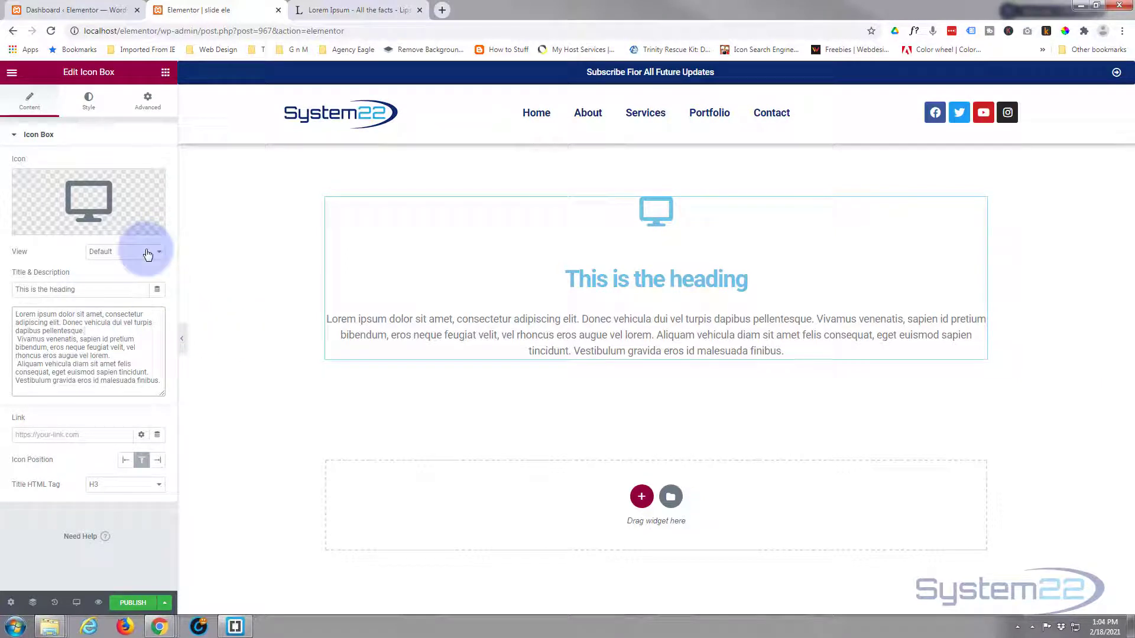
Insert <br> tags in the description after "pellentesque.", "lorem." and "tincidunt." to break the text into separate lines.
{"action": "type", "text": "<"}
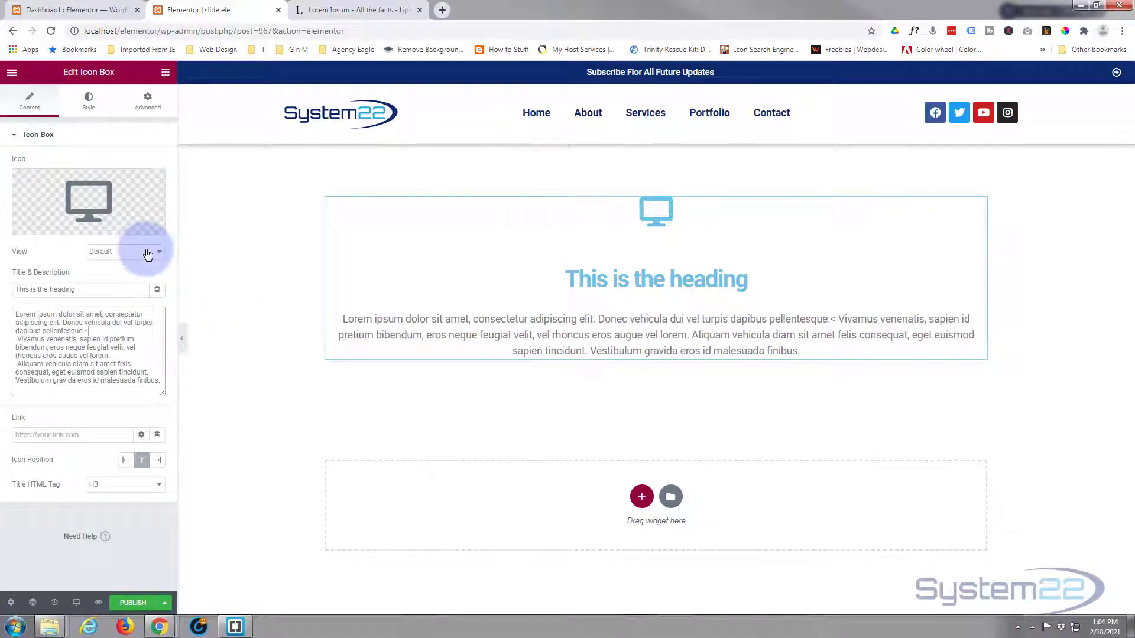
{"action": "type", "text": "br>"}
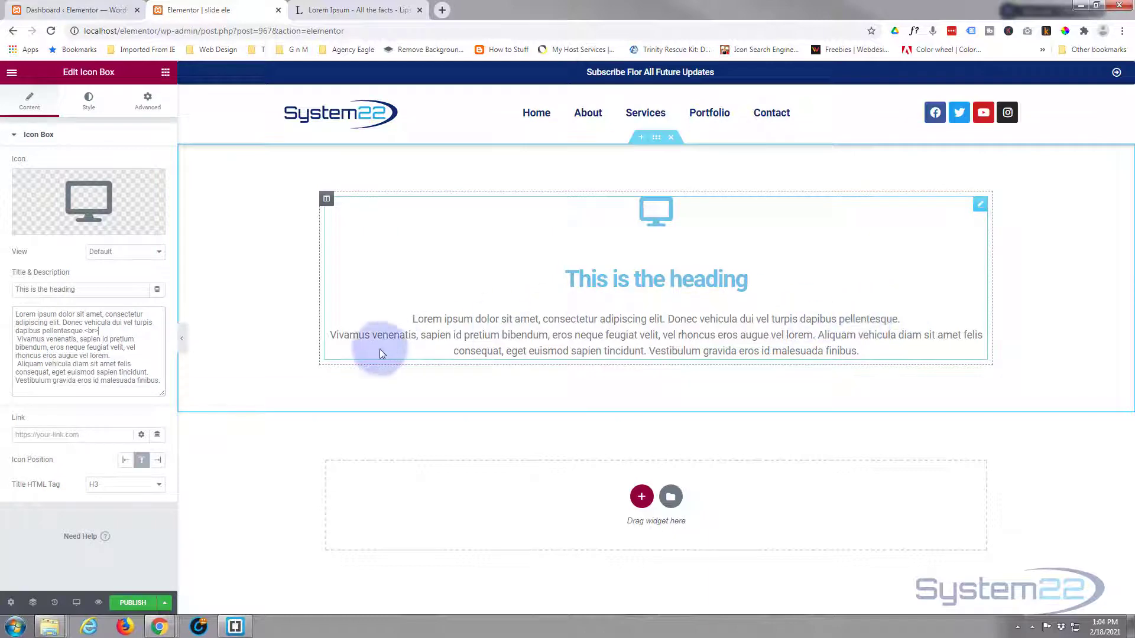
{"action": "left_click_drag", "start_coordinate": [84, 330], "coordinate": [98, 330]}
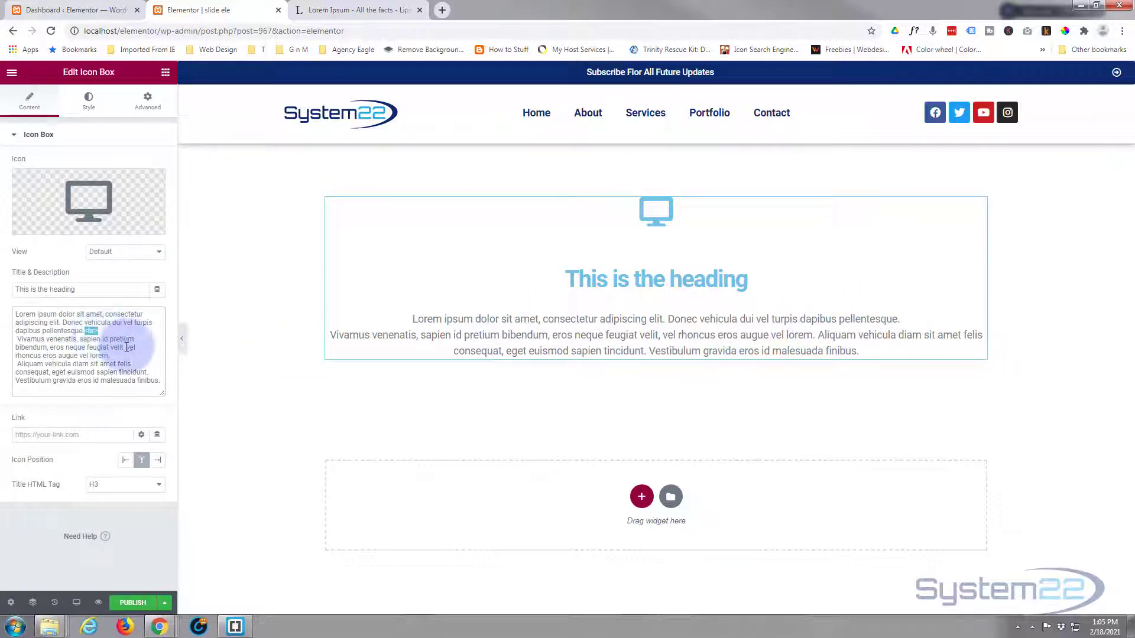
{"action": "left_click", "coordinate": [110, 355]}
{"action": "key", "text": "ctrl+v"}
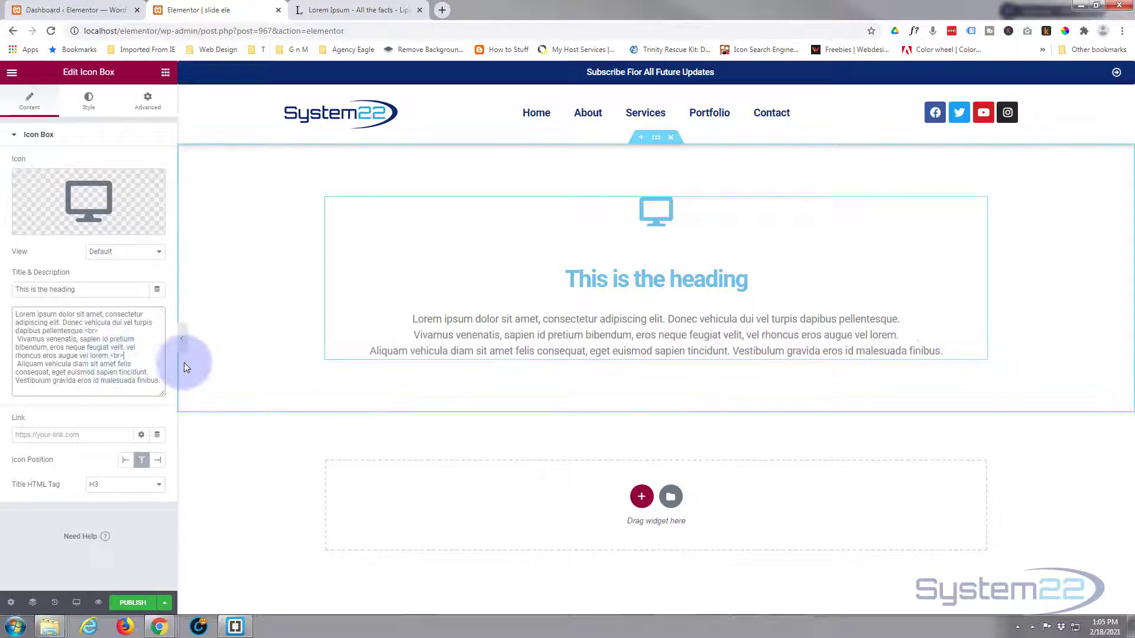
{"action": "left_click", "coordinate": [152, 371]}
{"action": "key", "text": "ctrl+v"}
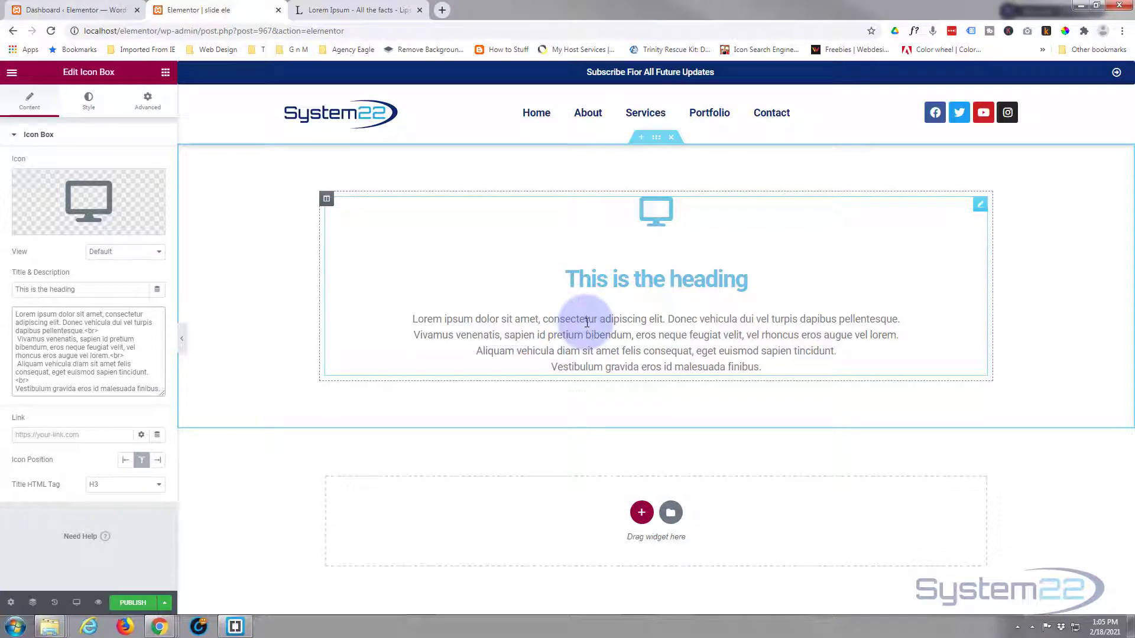
Give the column holding the icon box a classic background in solid black, #000000.
{"action": "left_click", "coordinate": [326, 201]}
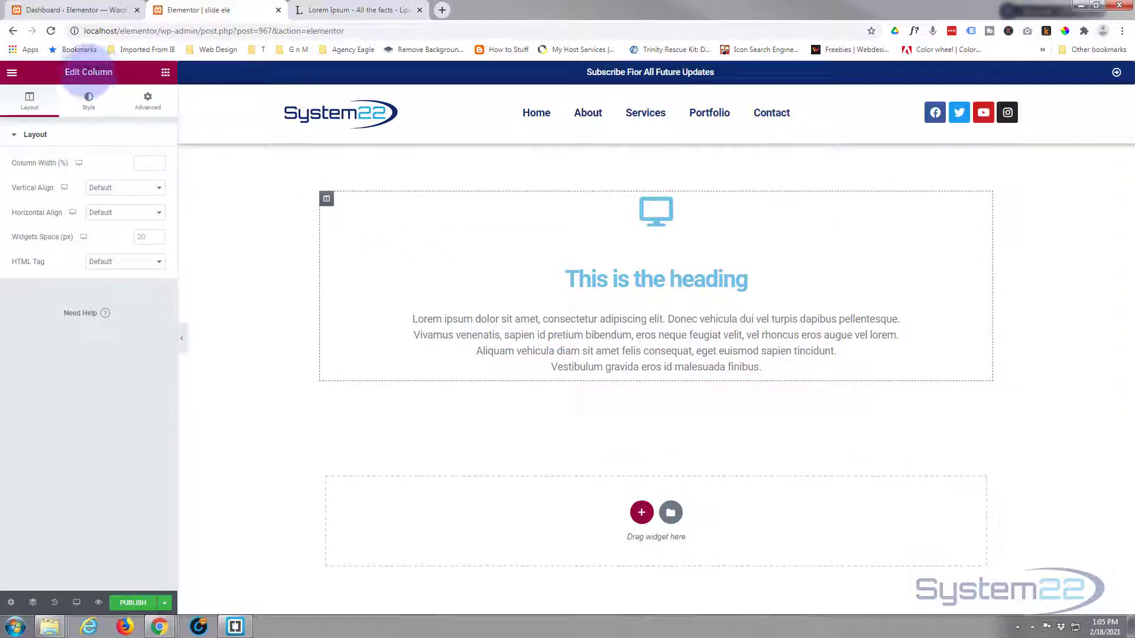
{"action": "left_click", "coordinate": [86, 102]}
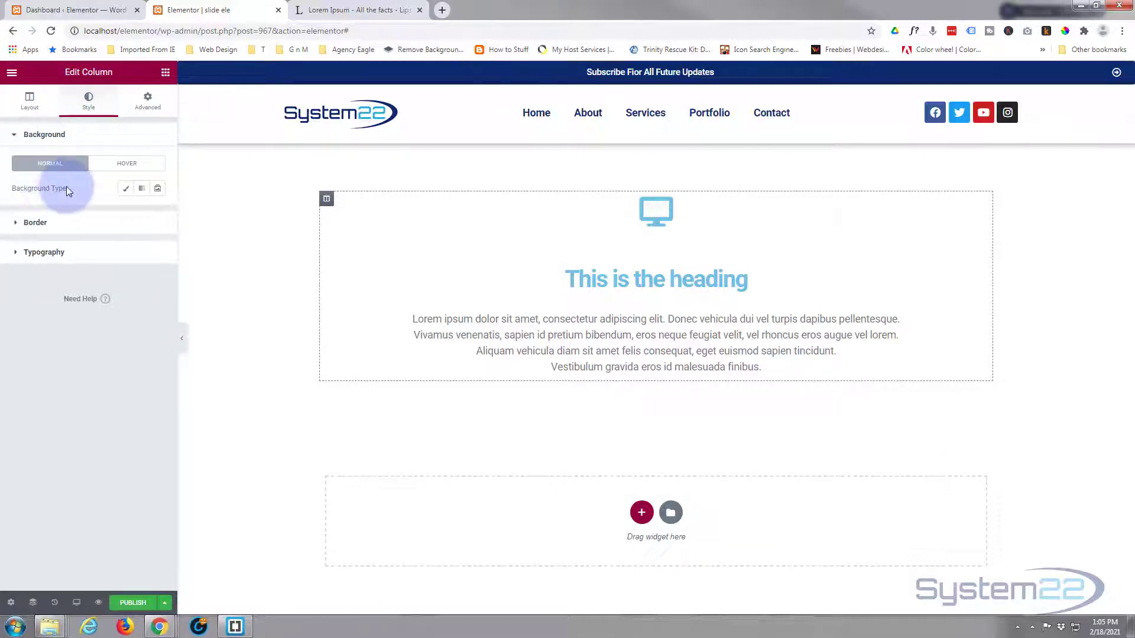
{"action": "left_click", "coordinate": [129, 190]}
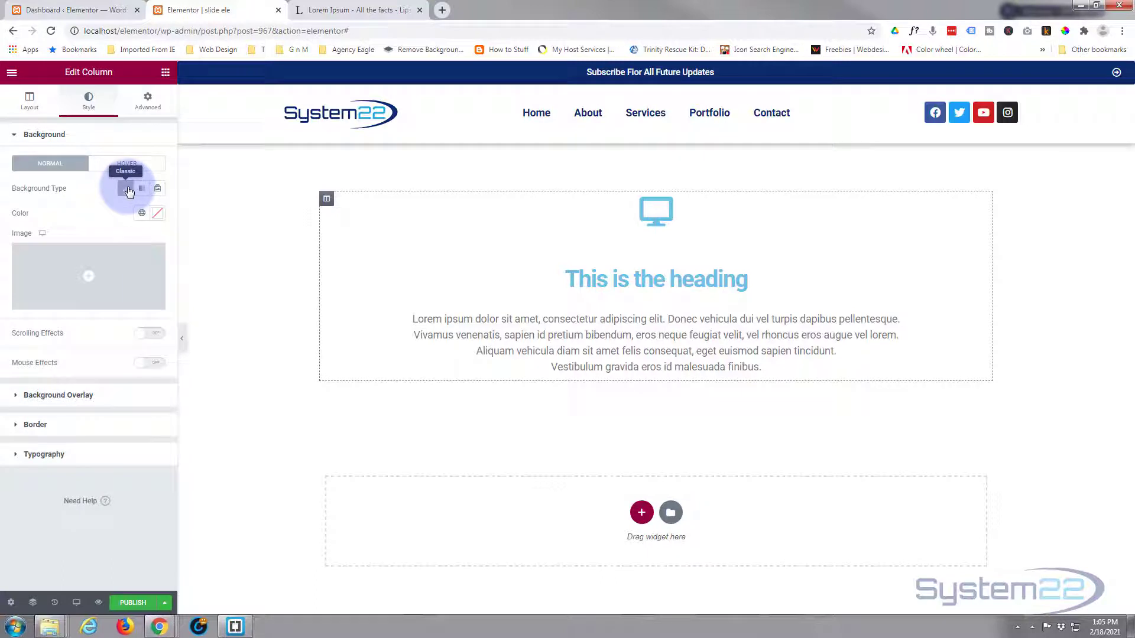
{"action": "left_click", "coordinate": [156, 214]}
{"action": "left_click", "coordinate": [58, 316]}
{"action": "left_click", "coordinate": [23, 350]}
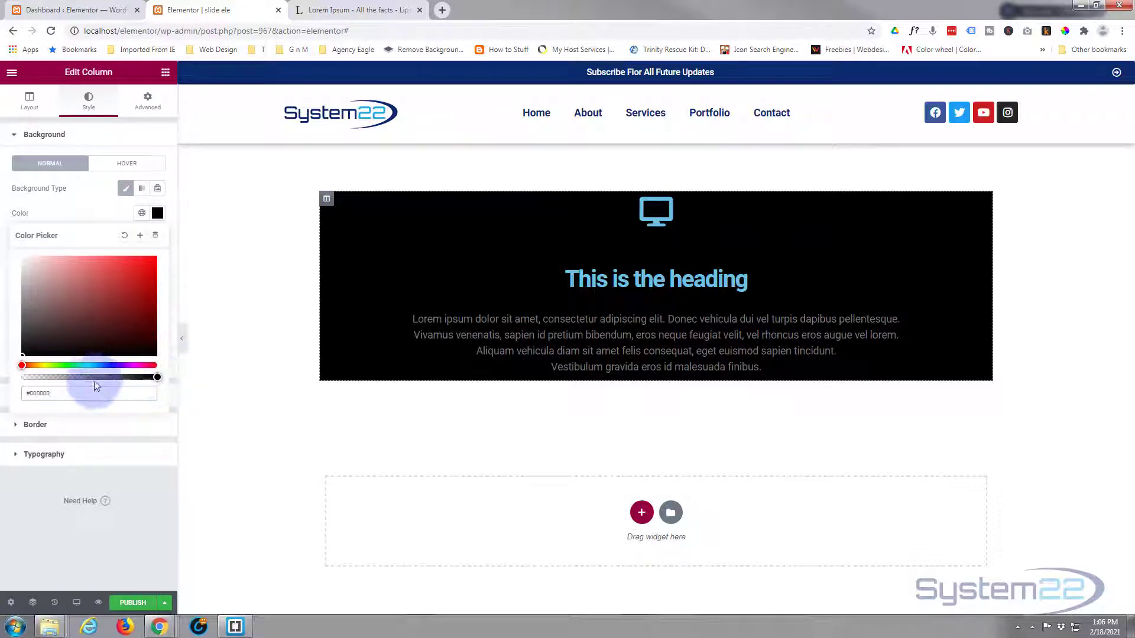
Make the column's black background semi-transparent at #0000007D and open the icon box for editing.
{"action": "left_click_drag", "start_coordinate": [93, 378], "coordinate": [88, 379]}
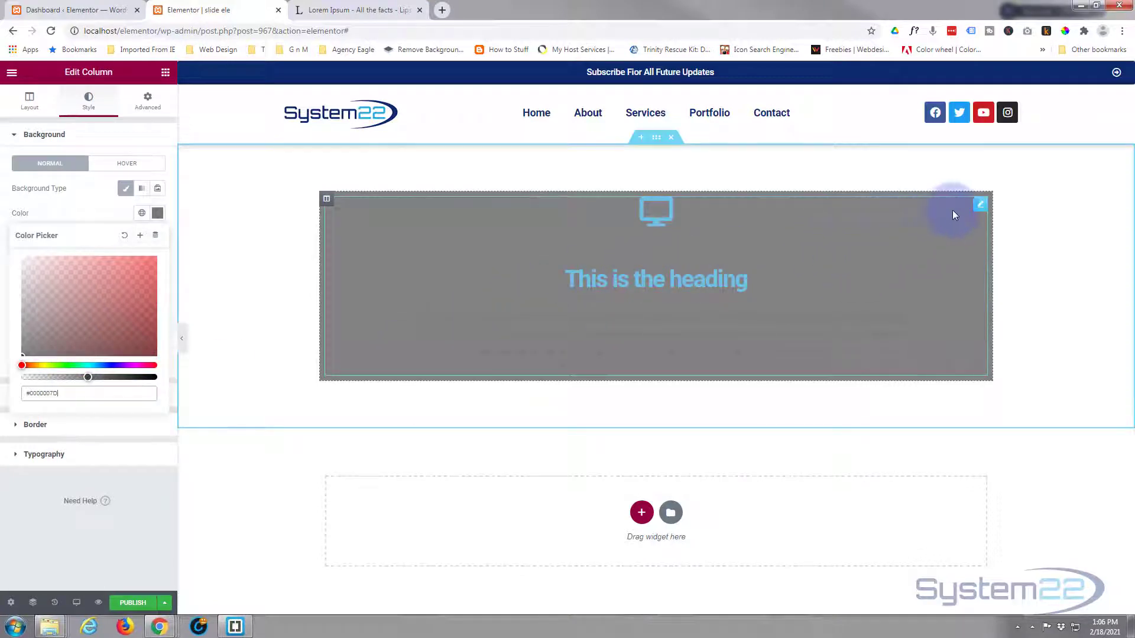
{"action": "left_click", "coordinate": [981, 205]}
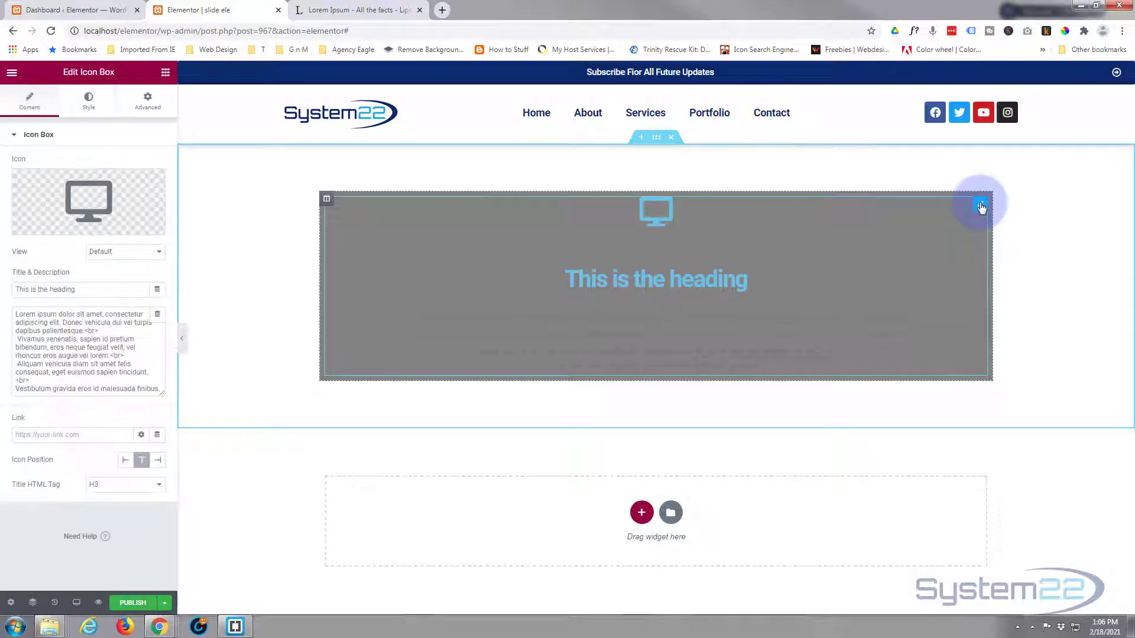
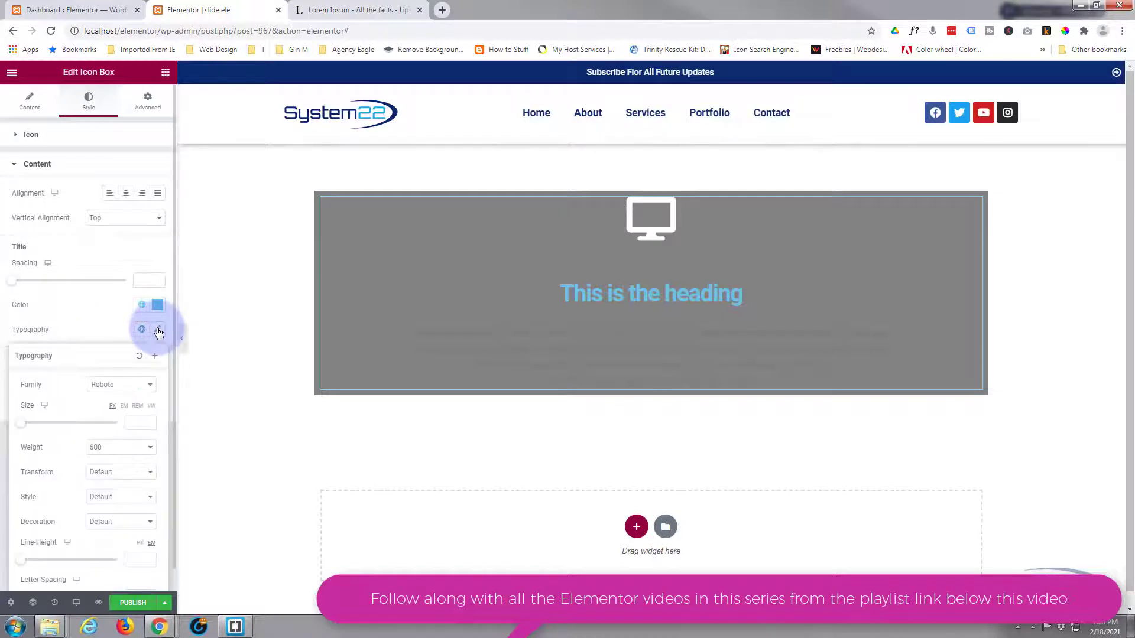
Set the icon box title's typography to size 50 px with the Capitalize text transform.
{"action": "left_click_drag", "start_coordinate": [23, 427], "coordinate": [43, 431]}
{"action": "scroll", "coordinate": [89, 418], "scroll_direction": "down", "scroll_amount": 1}
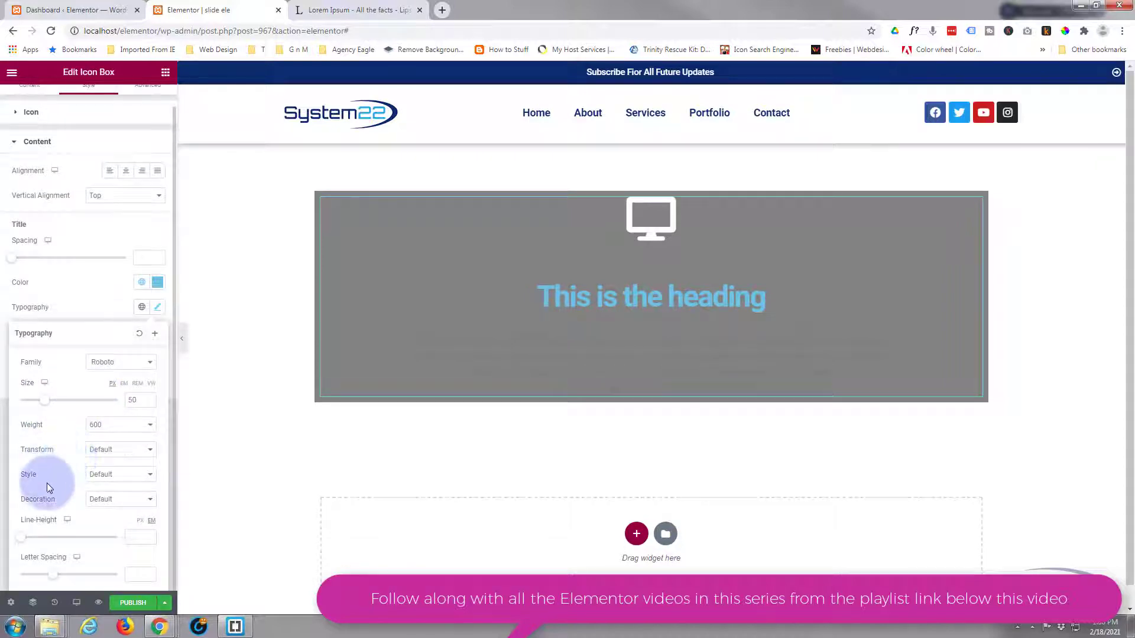
{"action": "left_click", "coordinate": [127, 453]}
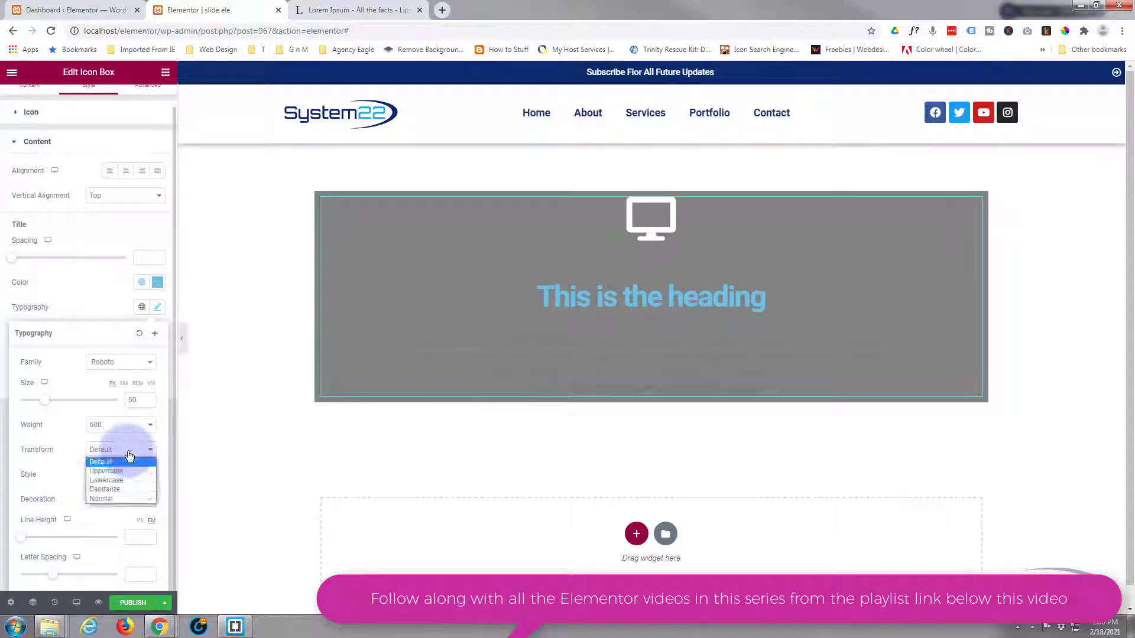
{"action": "left_click", "coordinate": [115, 489]}
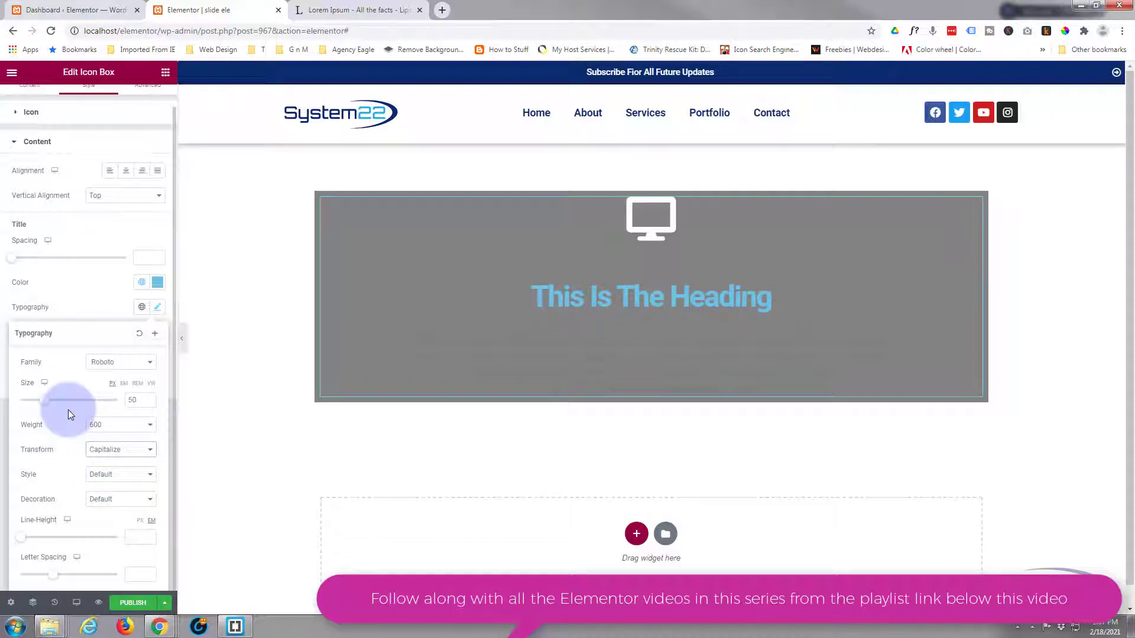
{"action": "left_click", "coordinate": [156, 310]}
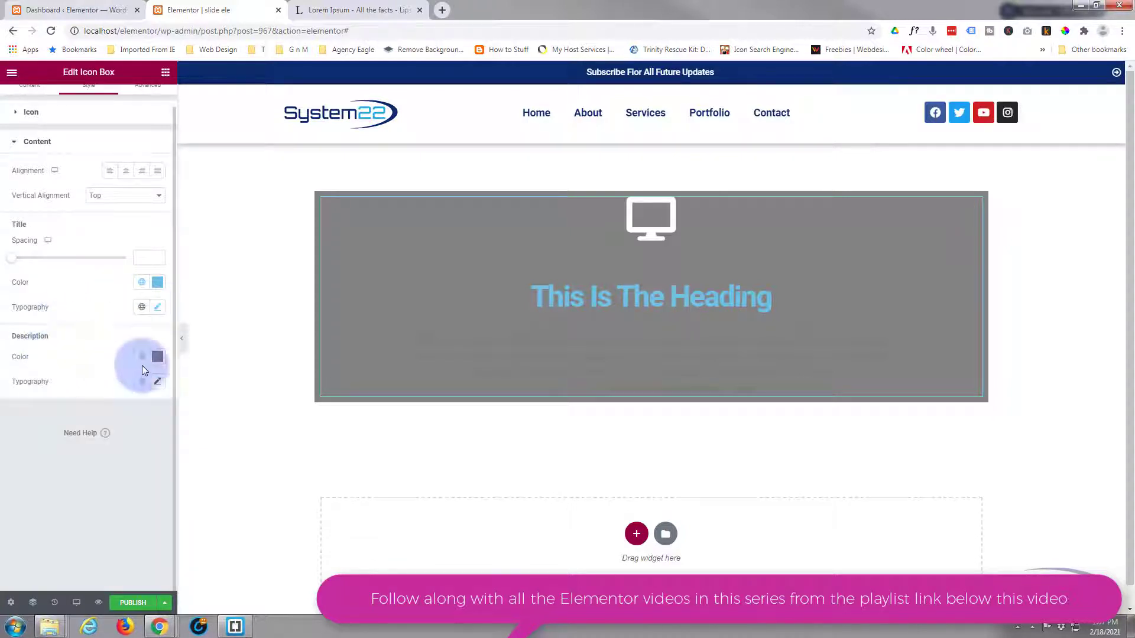
Set the icon box description's text colour to white, #FFFFFF.
{"action": "left_click", "coordinate": [157, 357]}
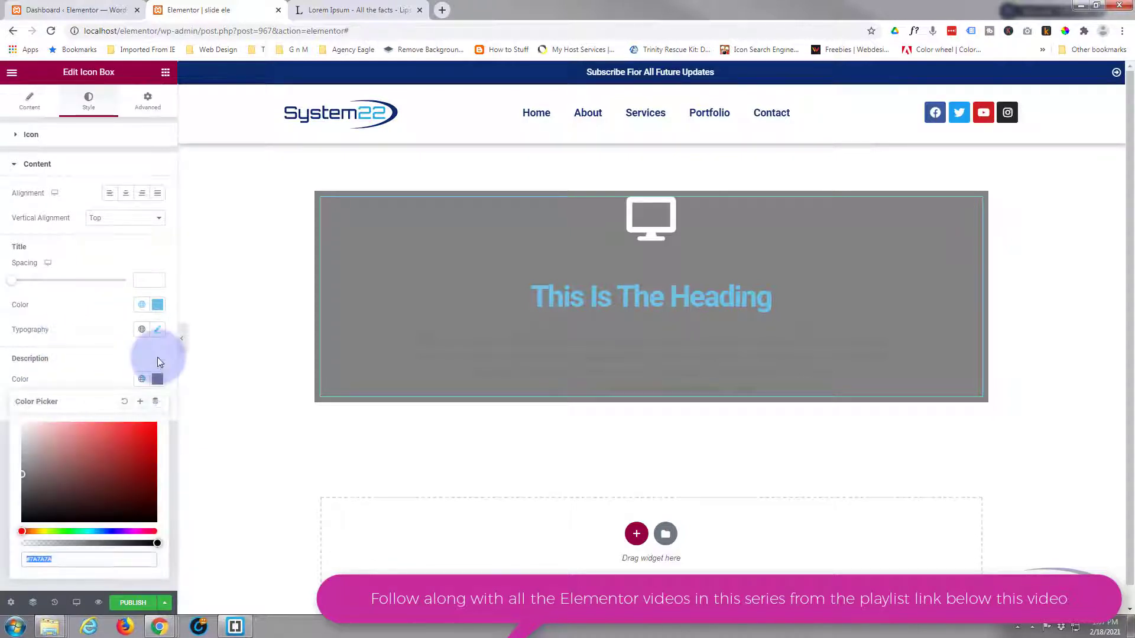
{"action": "left_click", "coordinate": [158, 382]}
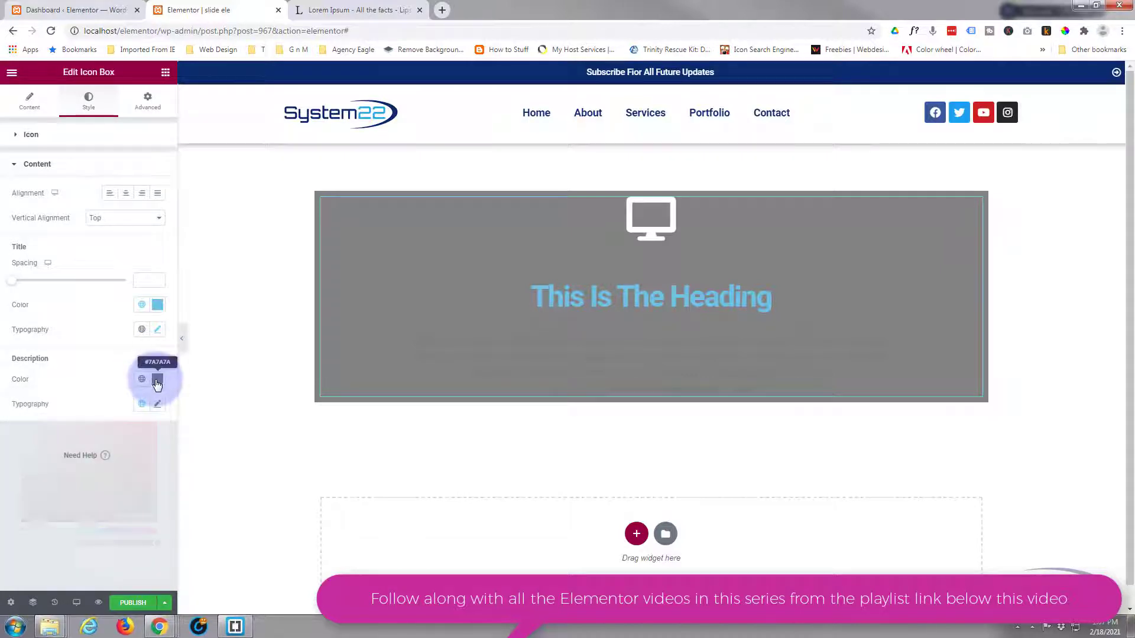
{"action": "left_click", "coordinate": [157, 381]}
{"action": "left_click", "coordinate": [19, 429]}
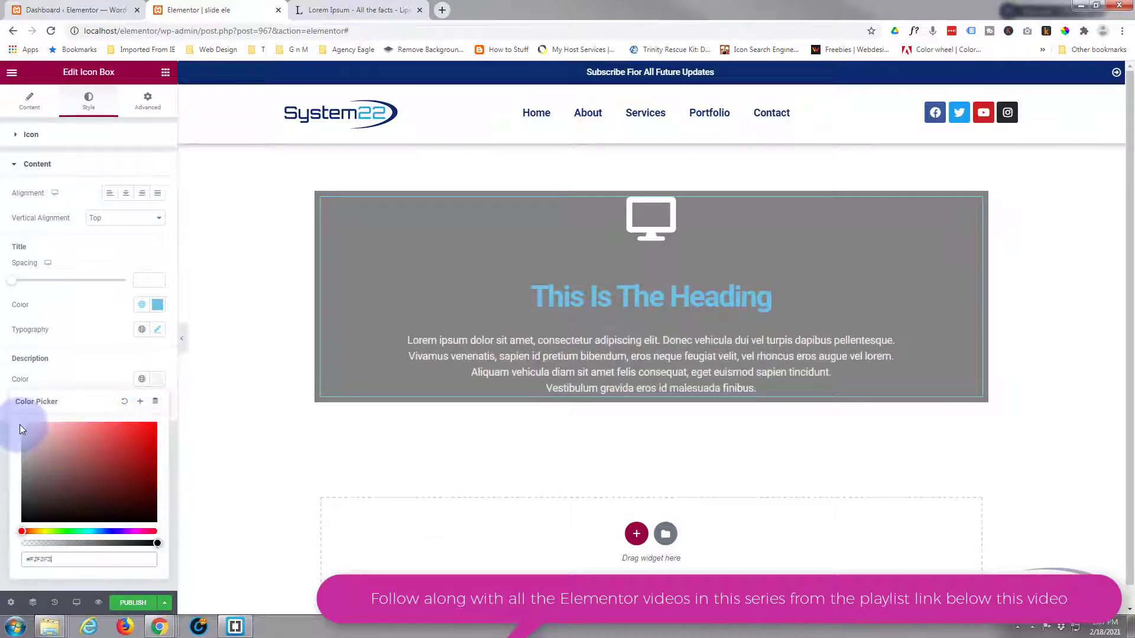
{"action": "left_click_drag", "start_coordinate": [20, 425], "coordinate": [17, 421]}
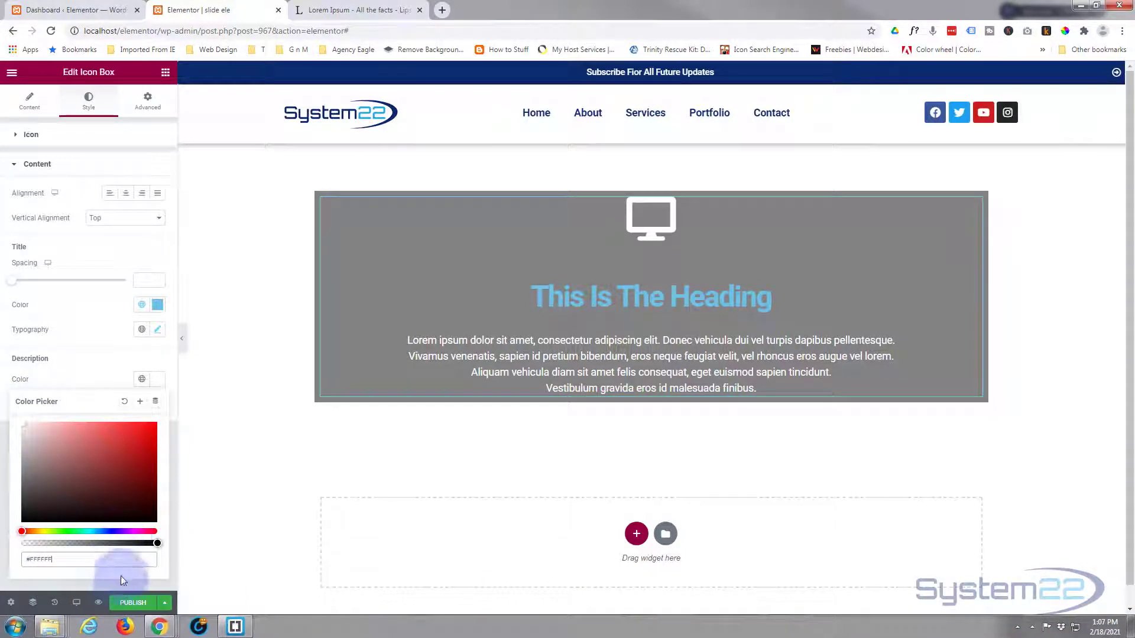
{"action": "left_click", "coordinate": [118, 374]}
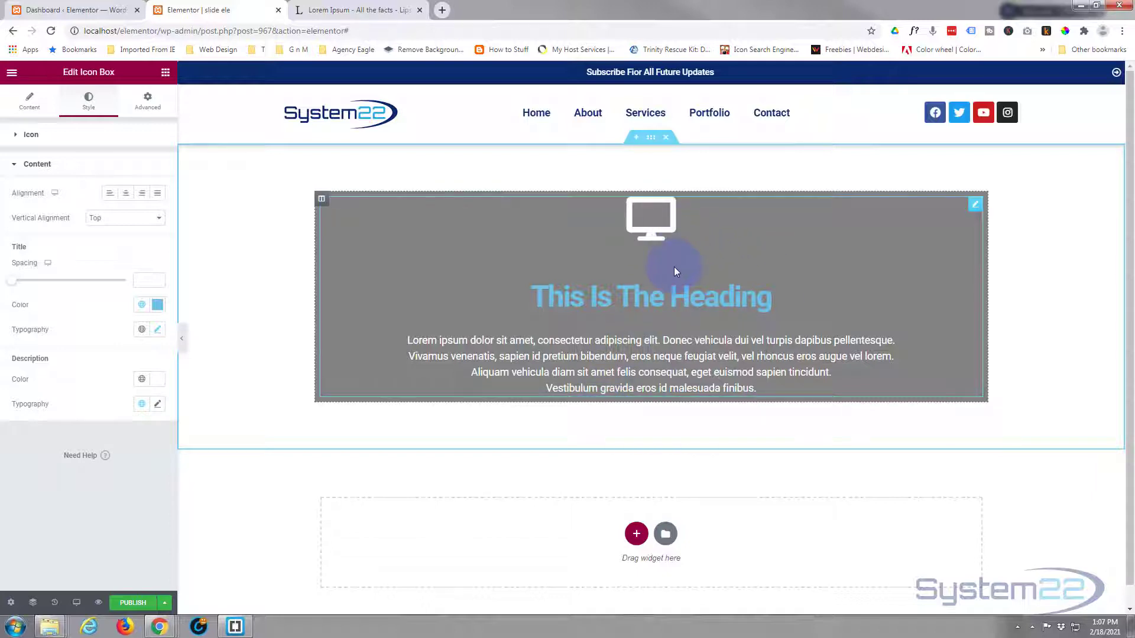
Add a button widget directly below the icon box, centre-aligned and sized Large.
{"action": "left_click", "coordinate": [166, 75]}
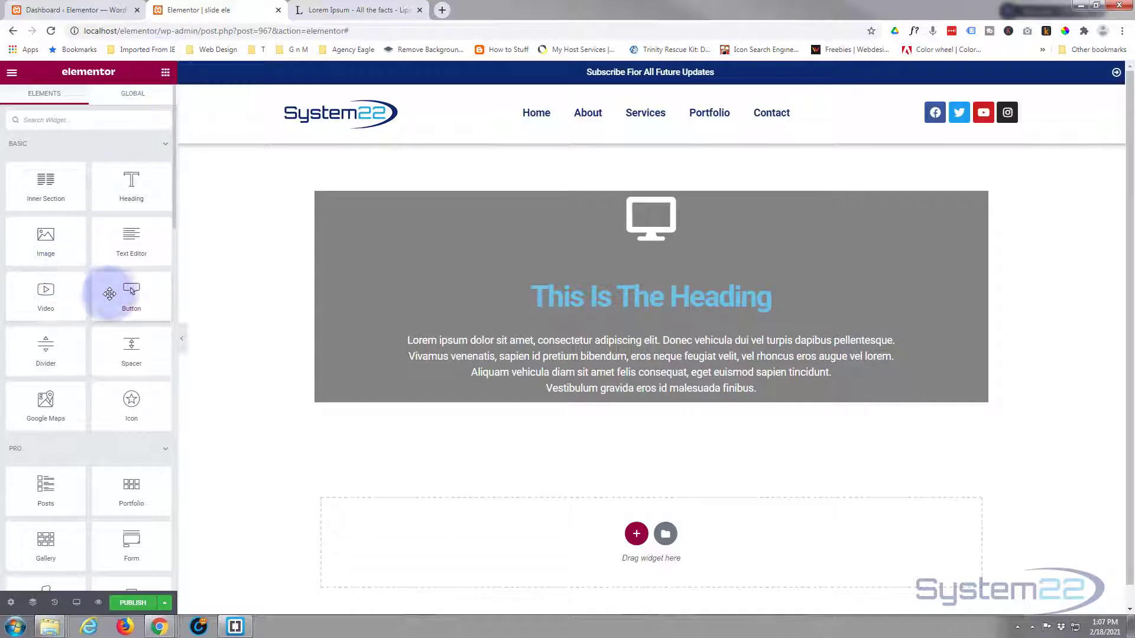
{"action": "left_click_drag", "start_coordinate": [109, 292], "coordinate": [625, 400]}
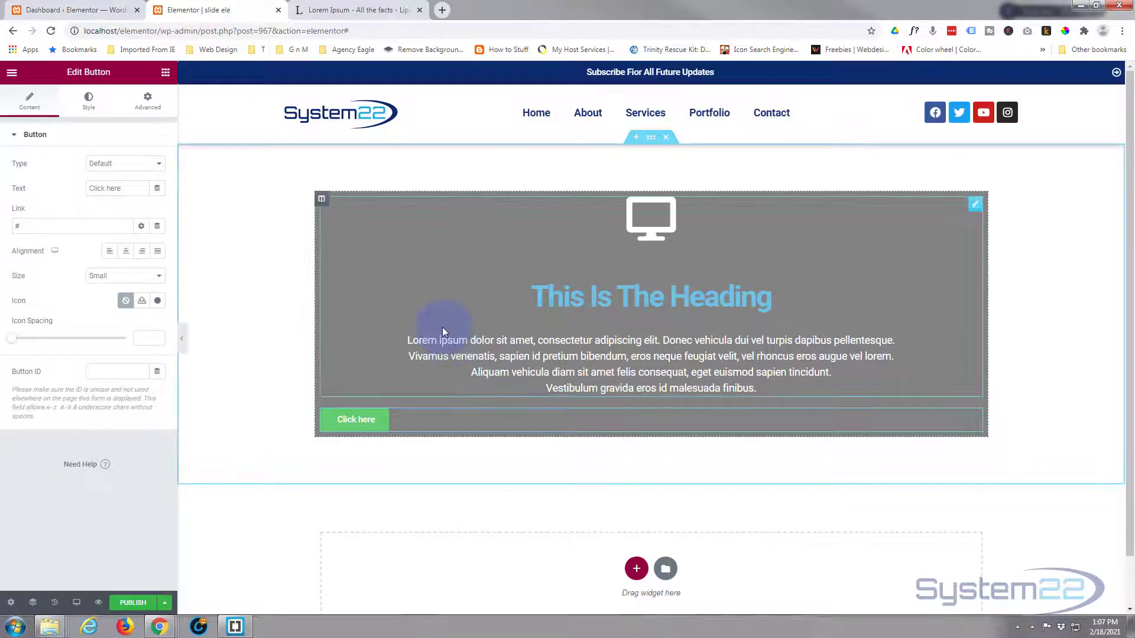
{"action": "left_click", "coordinate": [127, 251]}
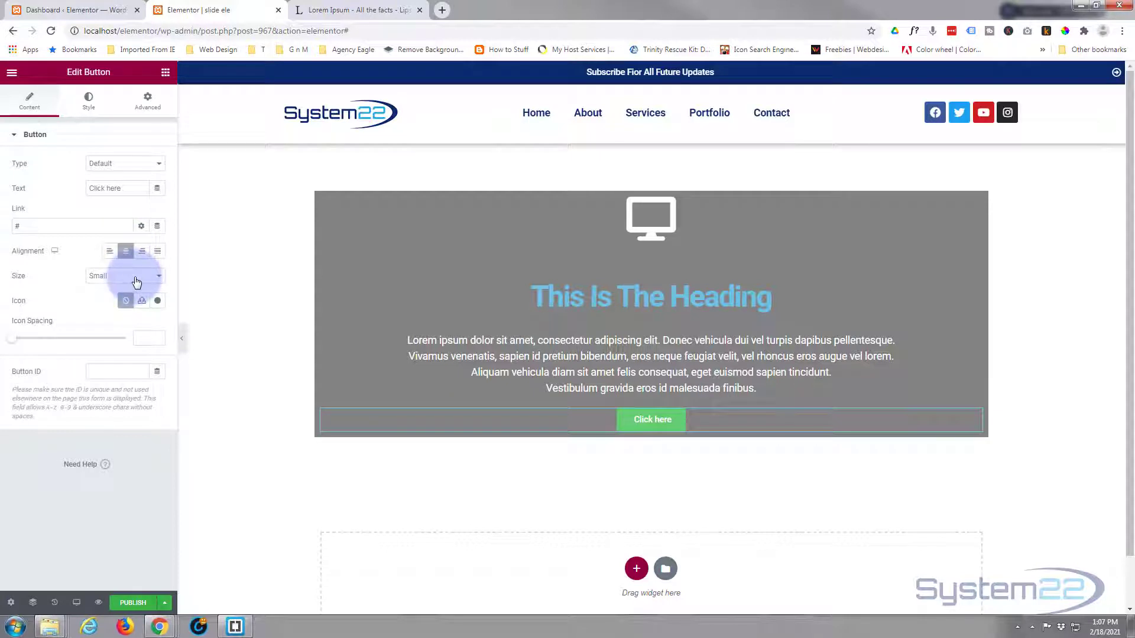
{"action": "left_click", "coordinate": [136, 279]}
{"action": "left_click", "coordinate": [109, 316]}
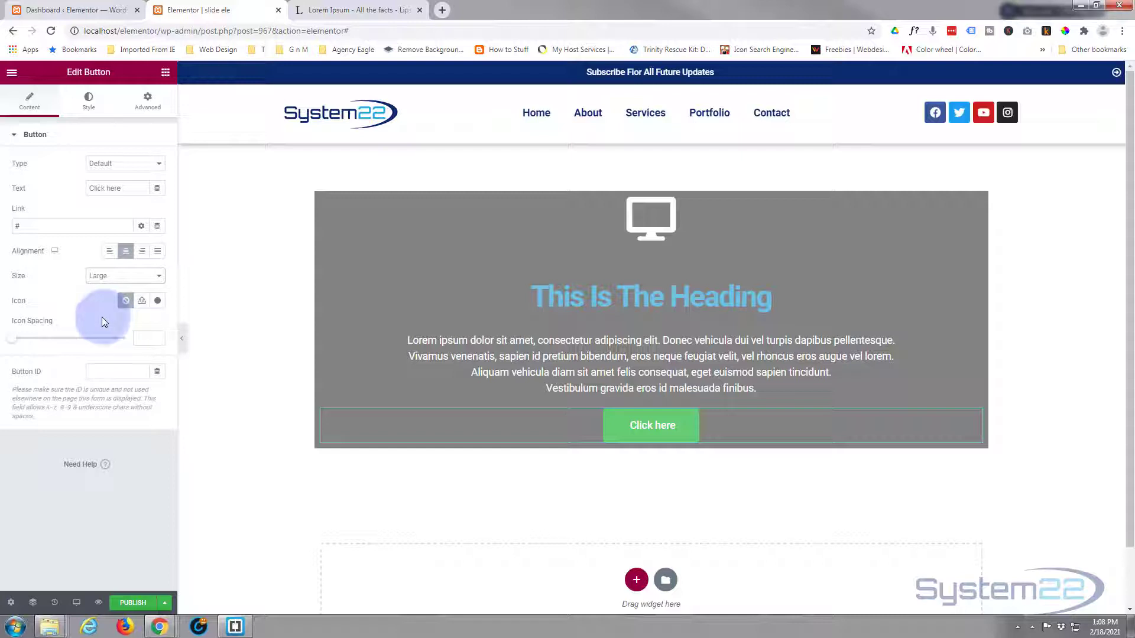
Show the button's link options and change the button text to "learn More".
{"action": "left_click", "coordinate": [34, 224]}
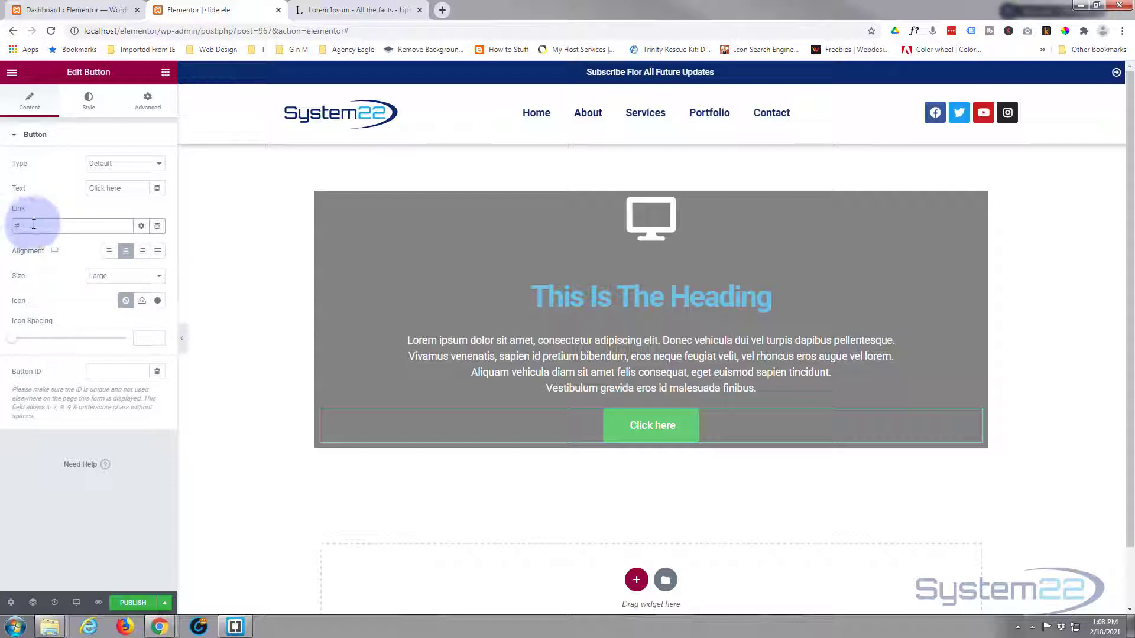
{"action": "left_click", "coordinate": [141, 228]}
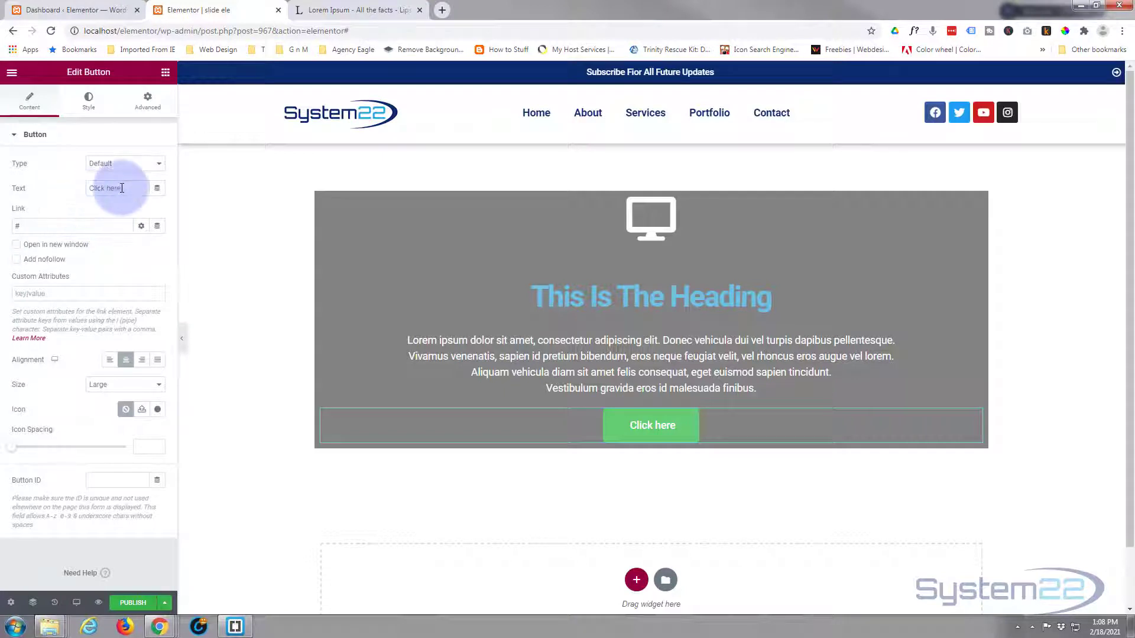
{"action": "left_click_drag", "start_coordinate": [117, 188], "coordinate": [84, 187]}
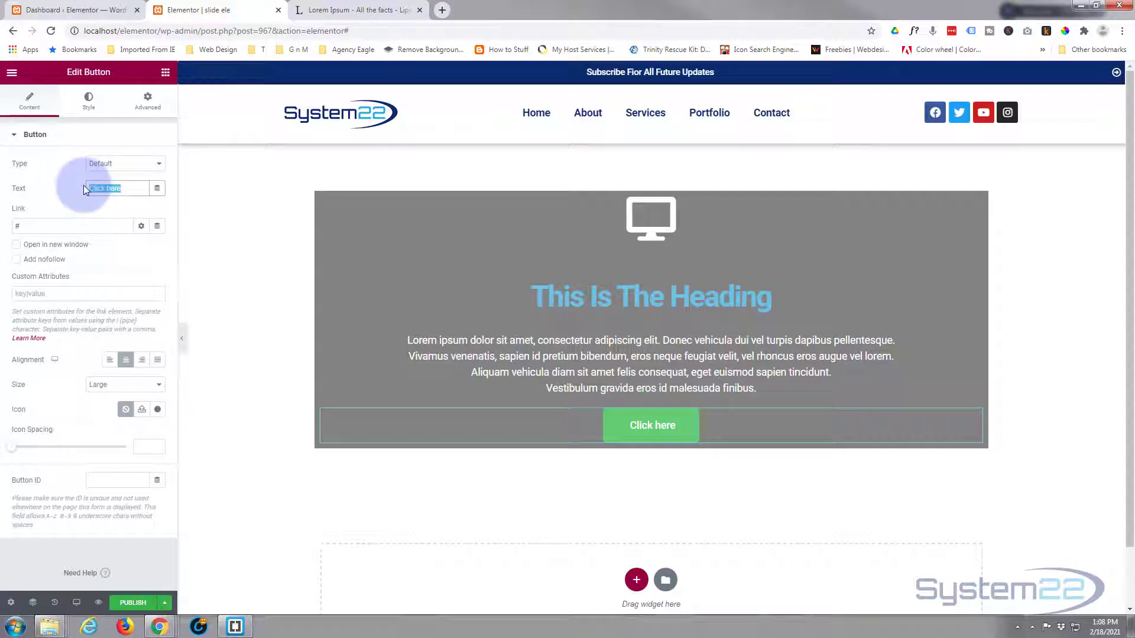
{"action": "type", "text": "learn"}
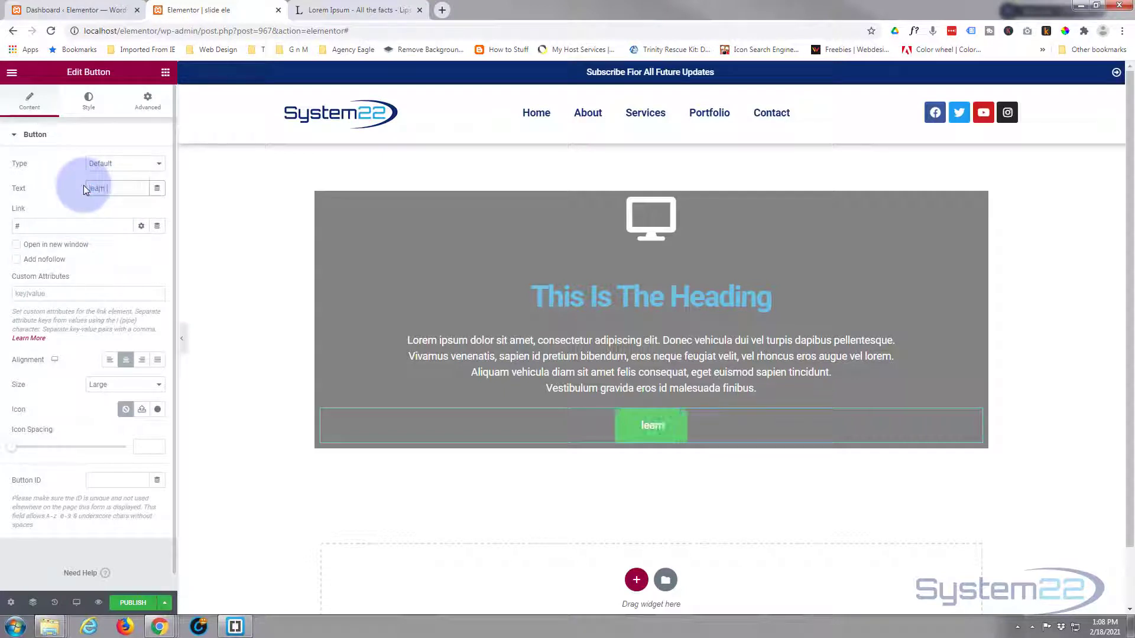
{"action": "type", "text": " More"}
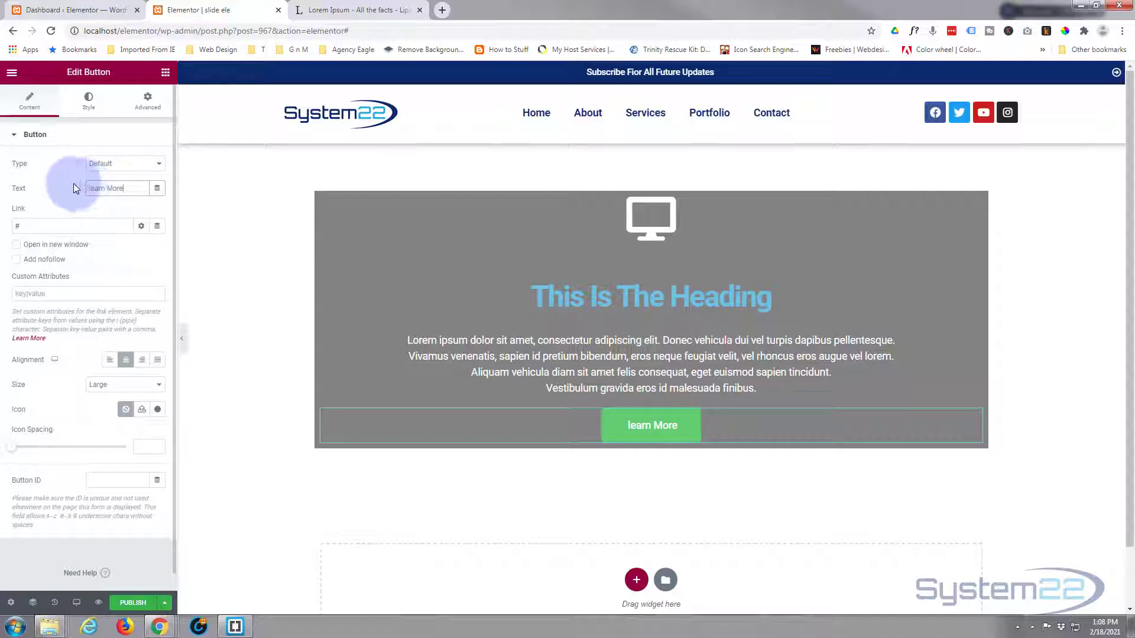
Set the button's normal background colour to pure red, #FF0000.
{"action": "left_click", "coordinate": [86, 101]}
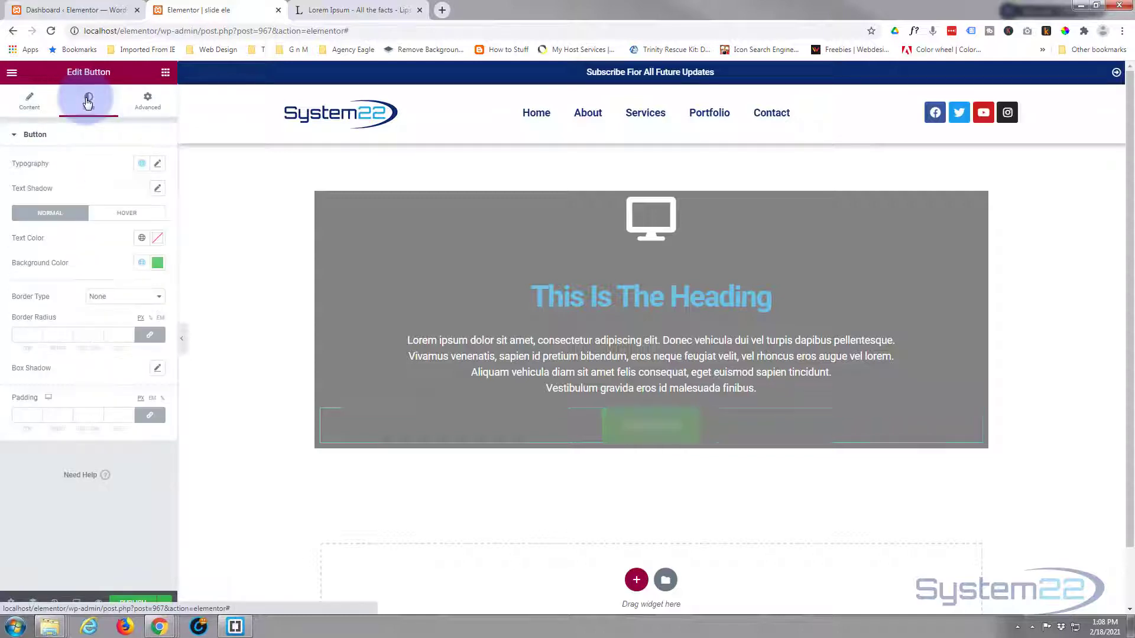
{"action": "left_click", "coordinate": [157, 264]}
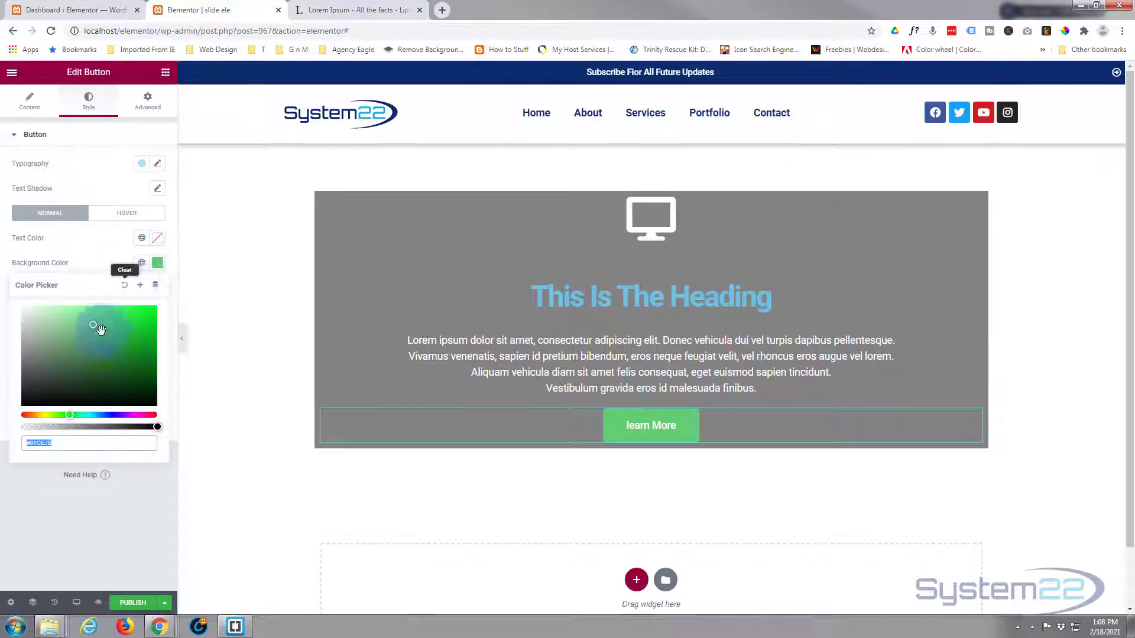
{"action": "left_click", "coordinate": [69, 417]}
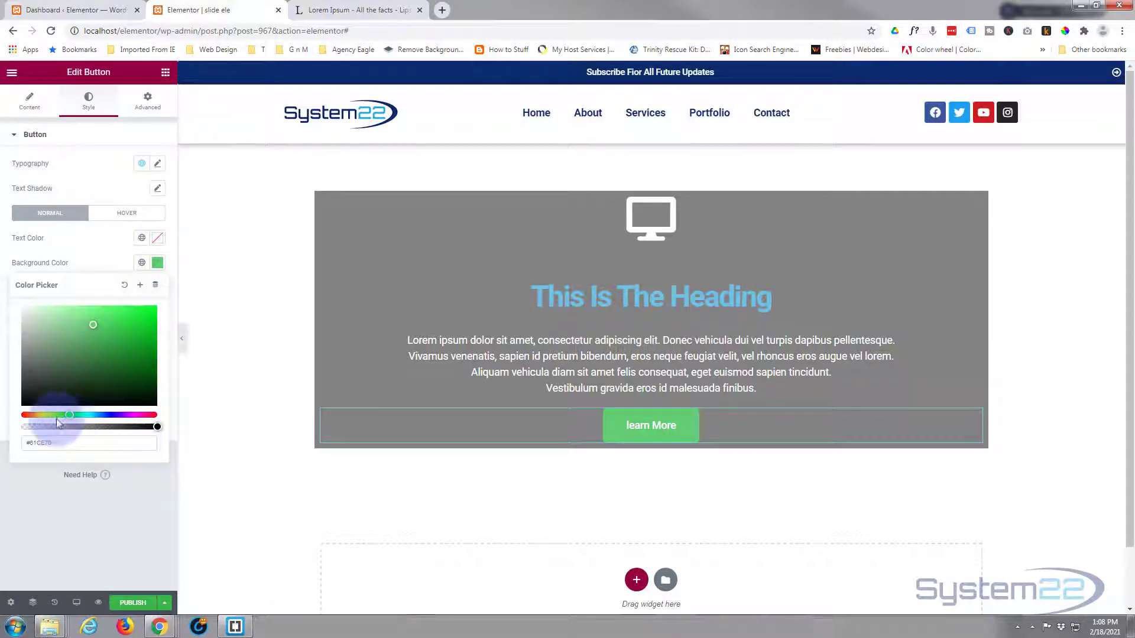
{"action": "left_click", "coordinate": [69, 413]}
{"action": "left_click_drag", "start_coordinate": [70, 416], "coordinate": [7, 421]}
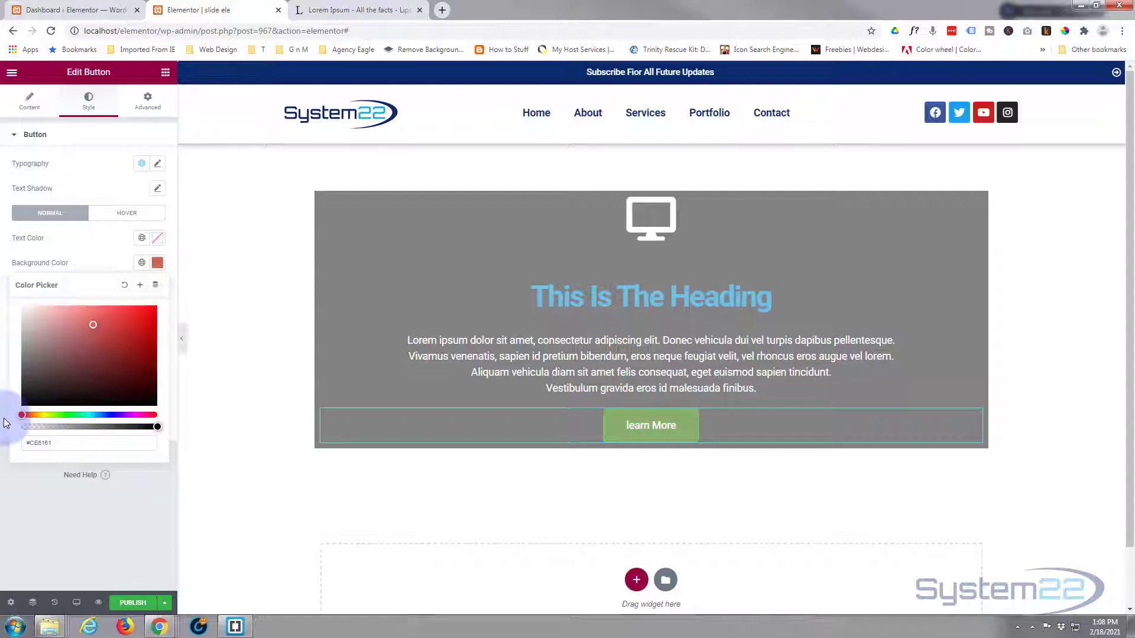
{"action": "left_click", "coordinate": [91, 327]}
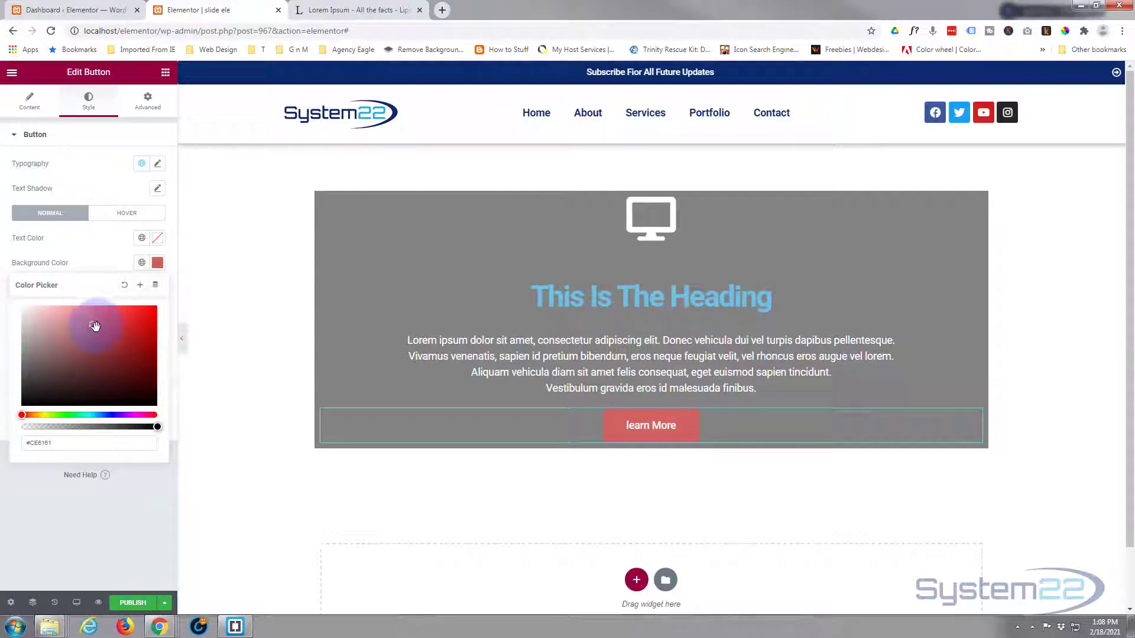
{"action": "left_click_drag", "start_coordinate": [142, 323], "coordinate": [158, 310]}
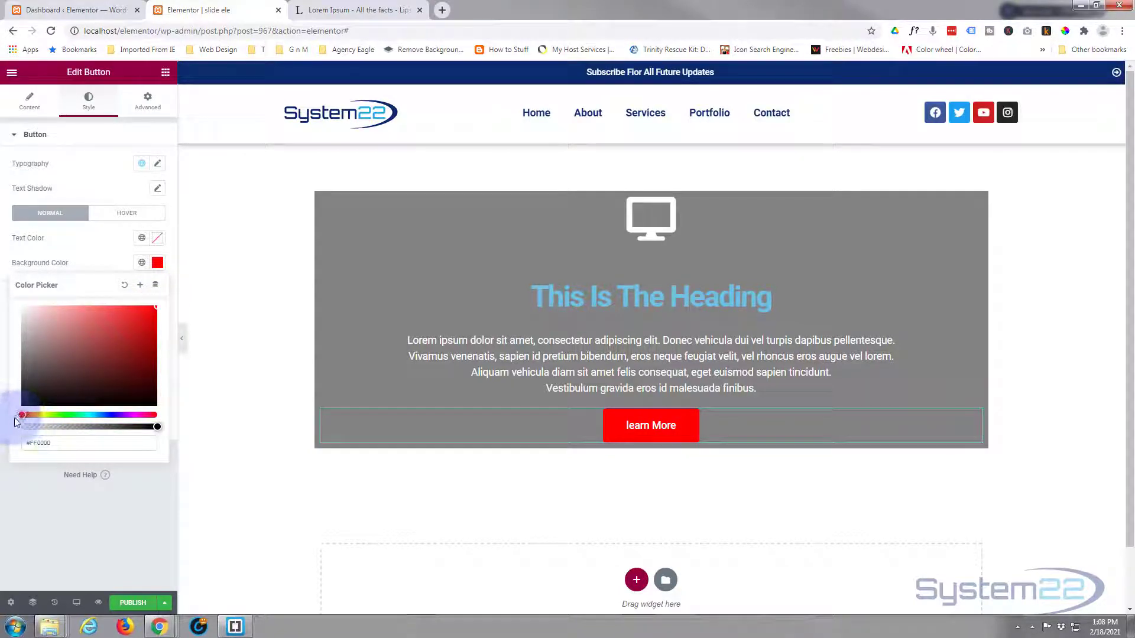
{"action": "left_click_drag", "start_coordinate": [22, 415], "coordinate": [230, 413]}
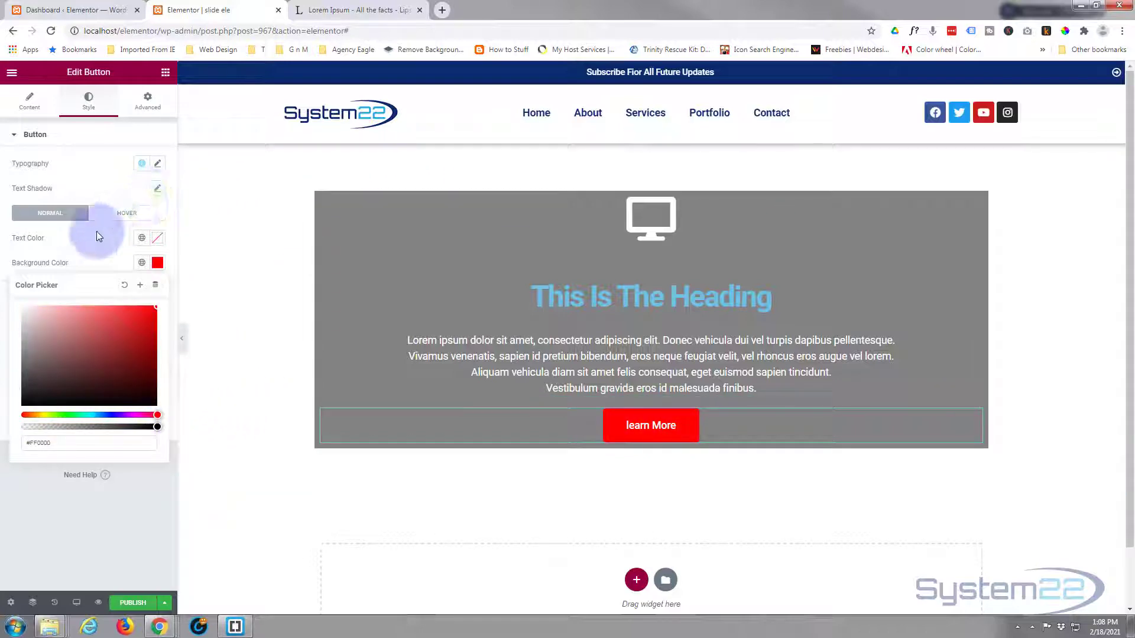
Set the button's hover background colour to black, #000000.
{"action": "left_click", "coordinate": [126, 215]}
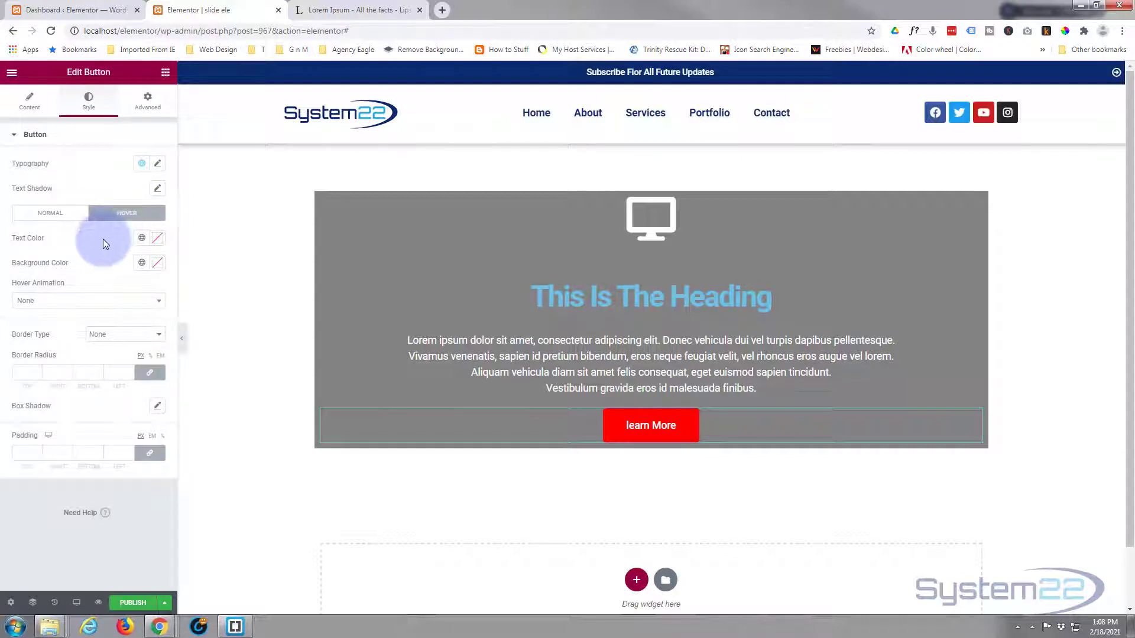
{"action": "left_click", "coordinate": [158, 264]}
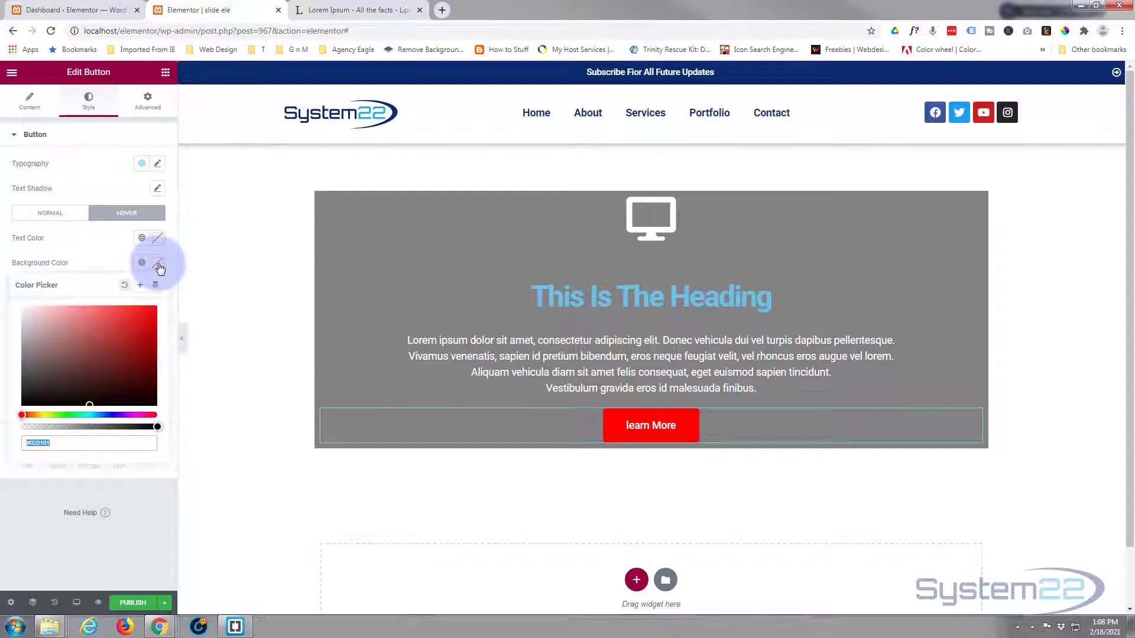
{"action": "left_click_drag", "start_coordinate": [71, 392], "coordinate": [5, 422]}
{"action": "left_click", "coordinate": [155, 240]}
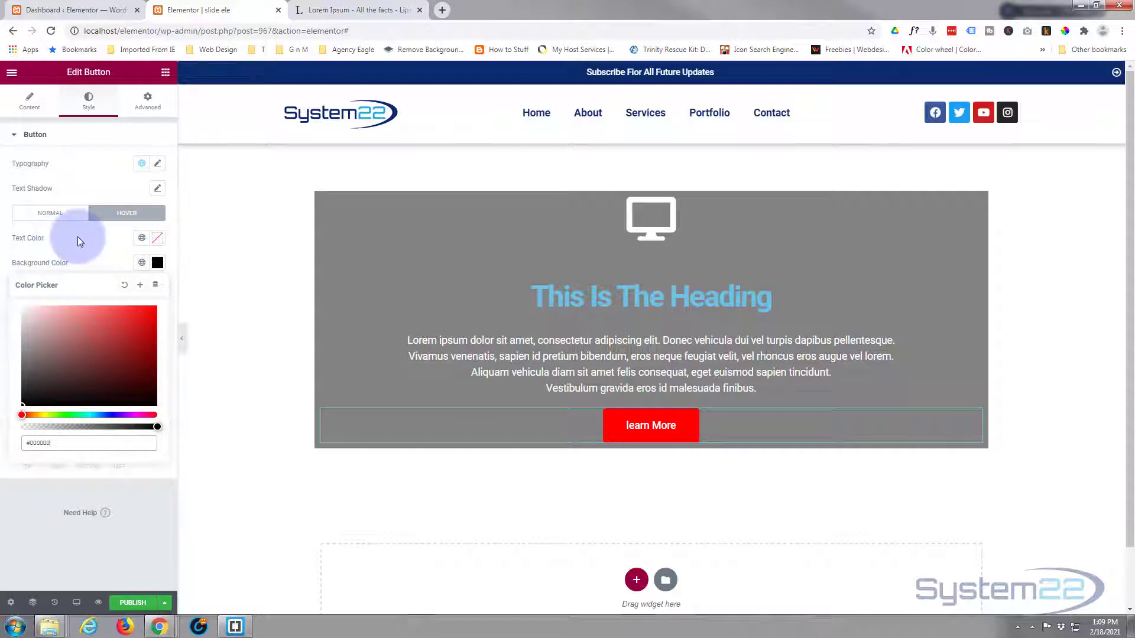
{"action": "left_click", "coordinate": [76, 236]}
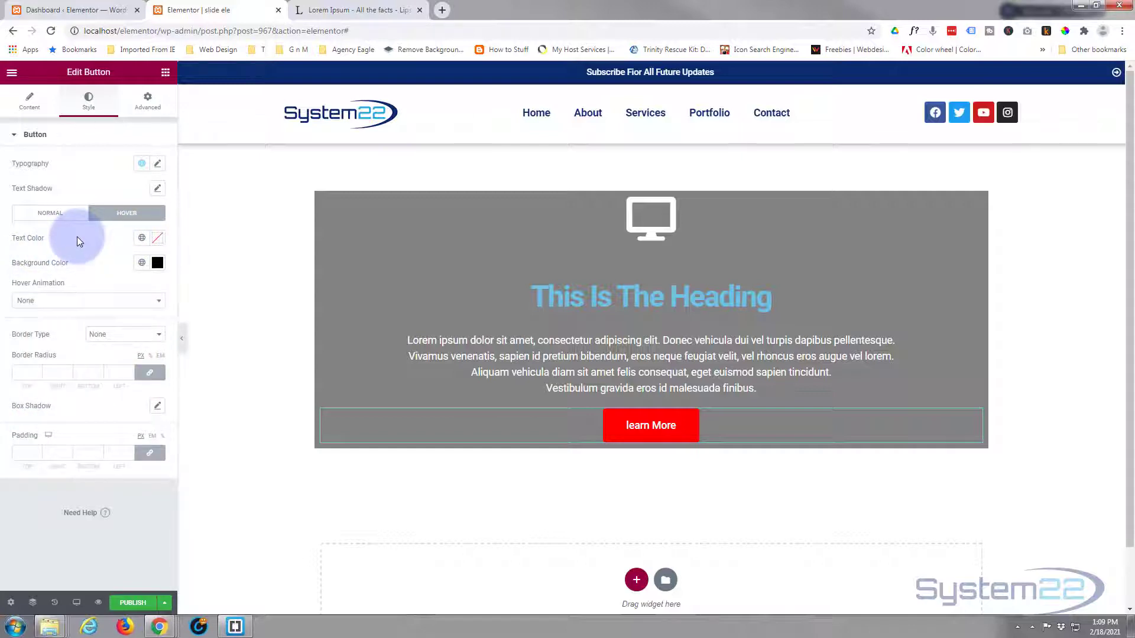
Try button border radii of 50 and 15 px, and clear the radius values.
{"action": "left_click", "coordinate": [22, 372]}
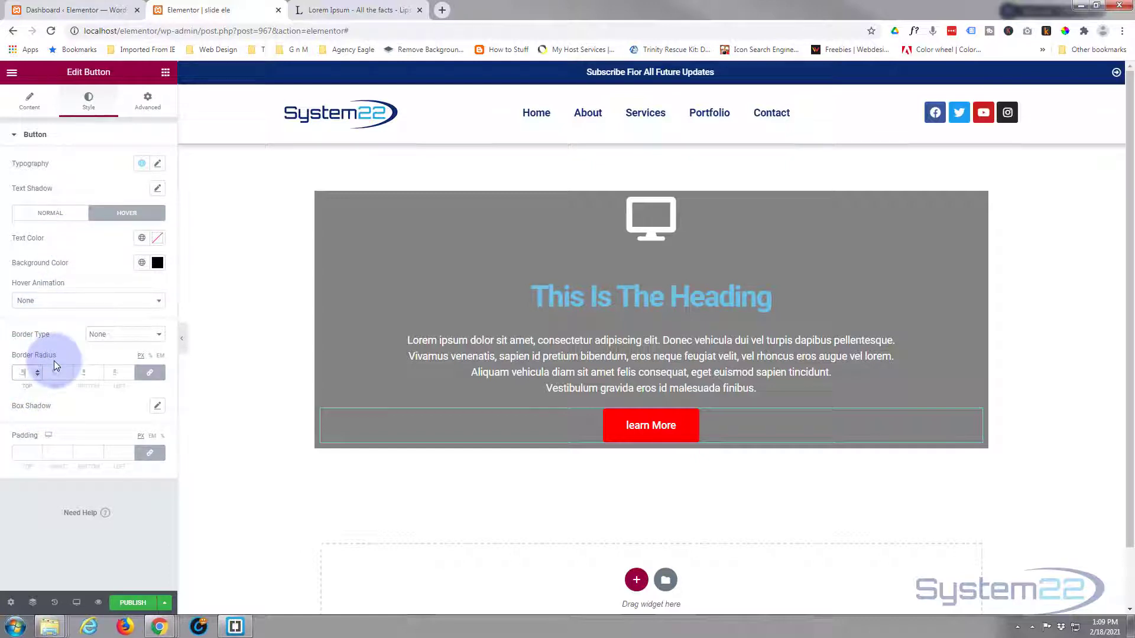
{"action": "type", "text": "50"}
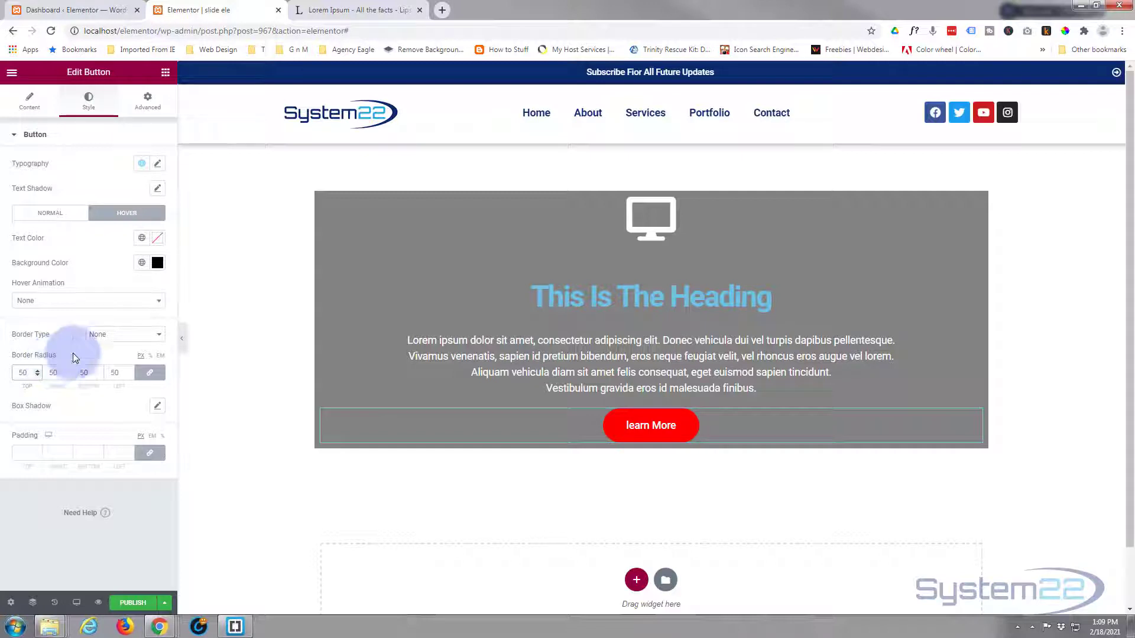
{"action": "left_click", "coordinate": [24, 372]}
{"action": "double_click", "coordinate": [24, 373]}
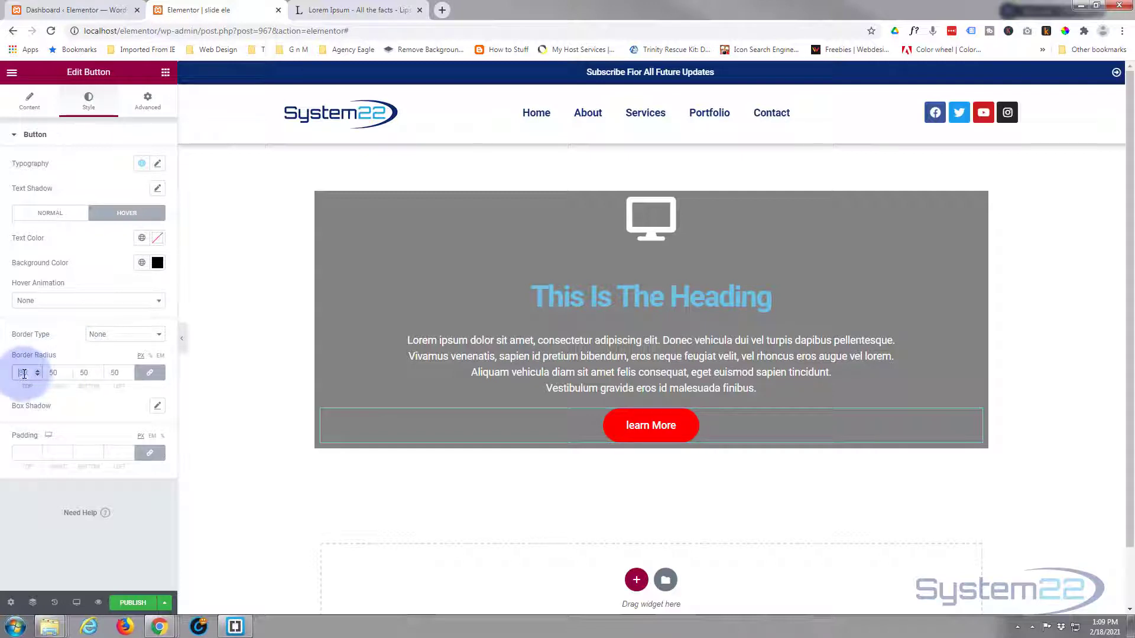
{"action": "double_click", "coordinate": [26, 374]}
{"action": "type", "text": "15"}
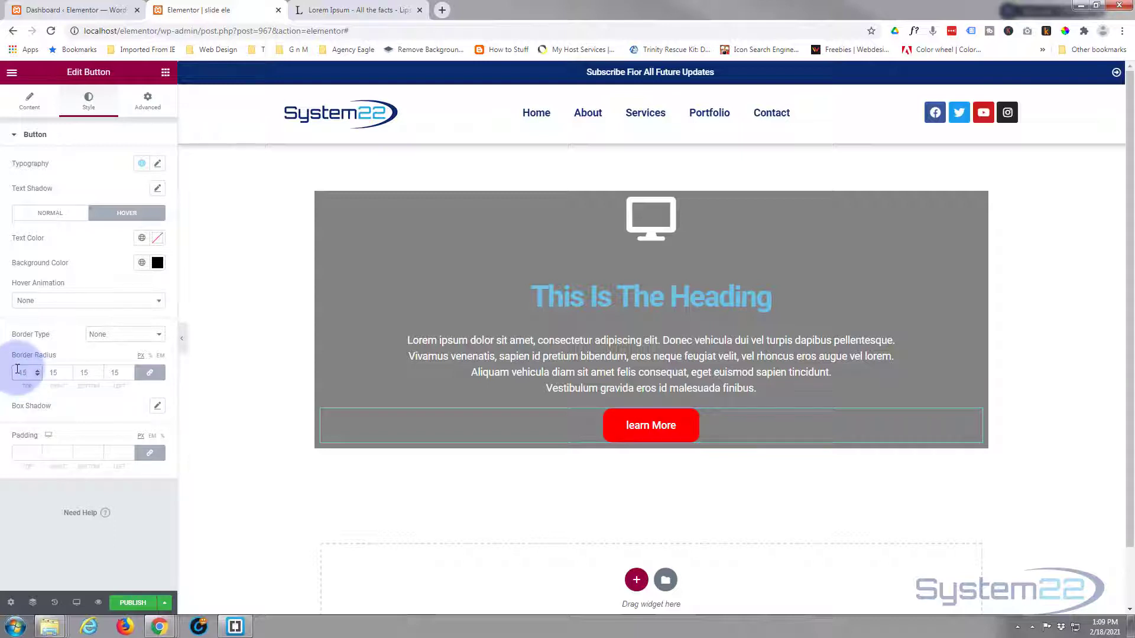
{"action": "left_click_drag", "start_coordinate": [18, 369], "coordinate": [30, 369]}
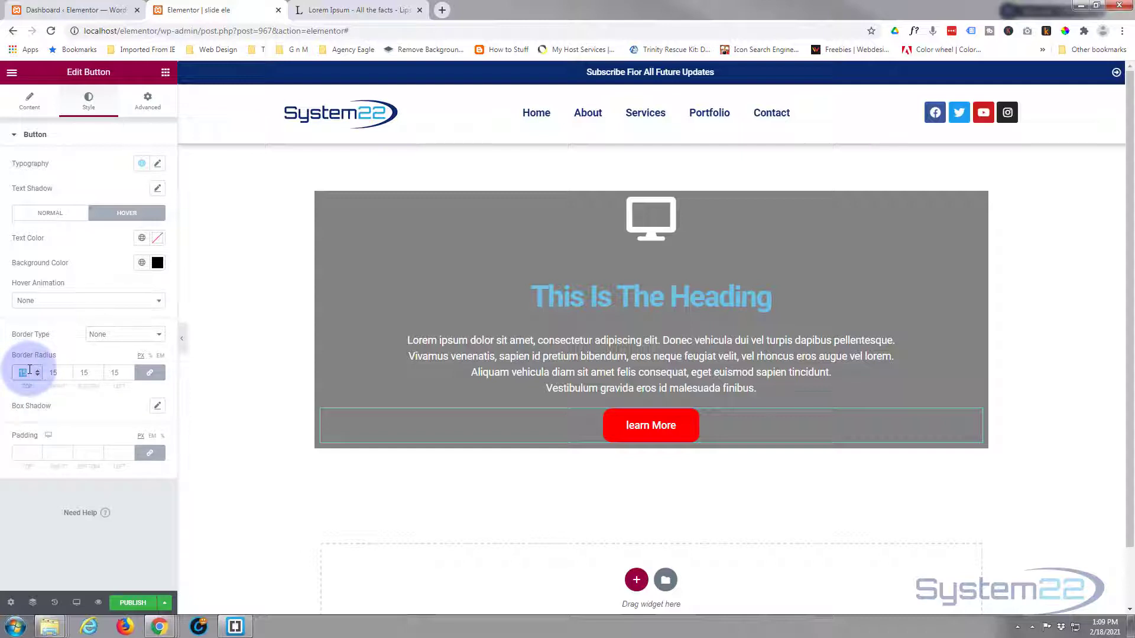
{"action": "key", "text": "BackSpace"}
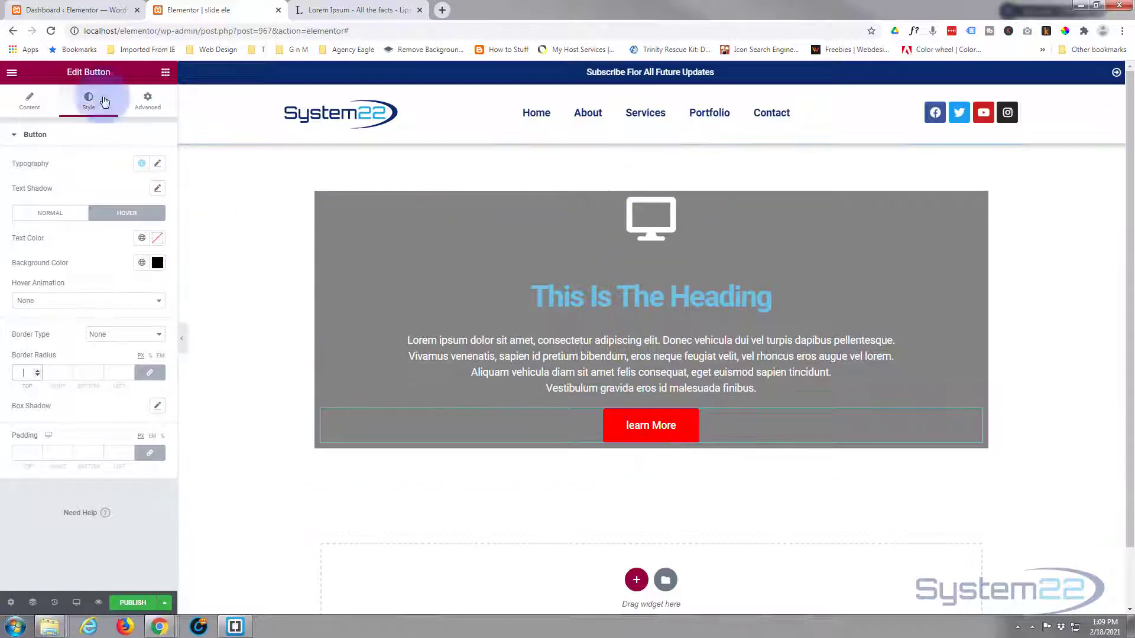
Unlink the button widget's padding values and set its bottom padding to 60 px.
{"action": "left_click", "coordinate": [149, 101]}
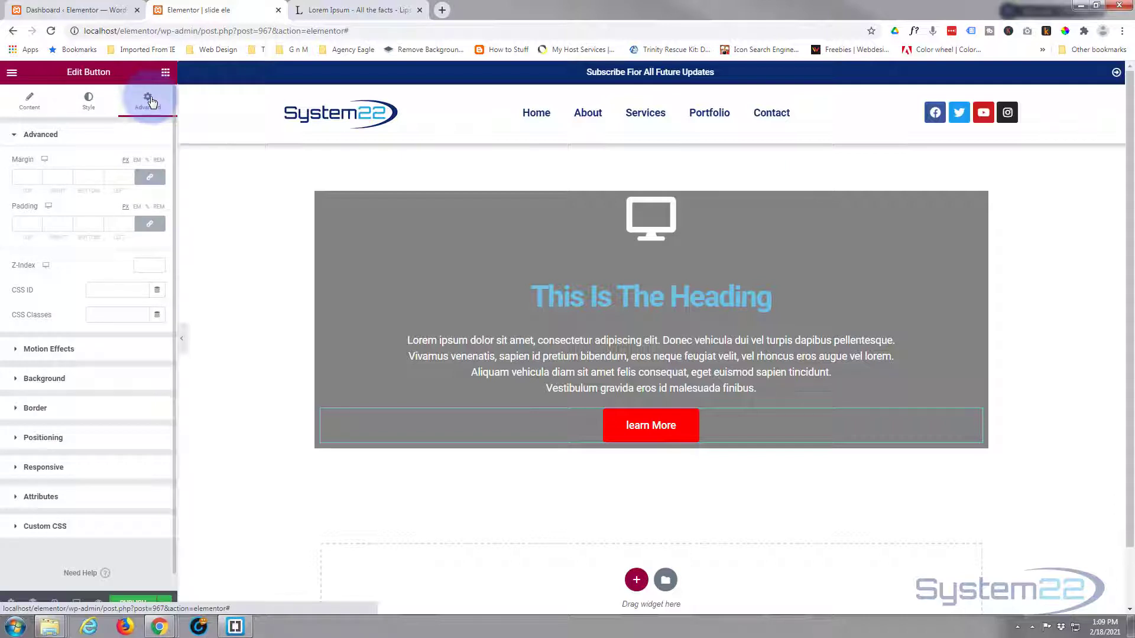
{"action": "left_click", "coordinate": [150, 225]}
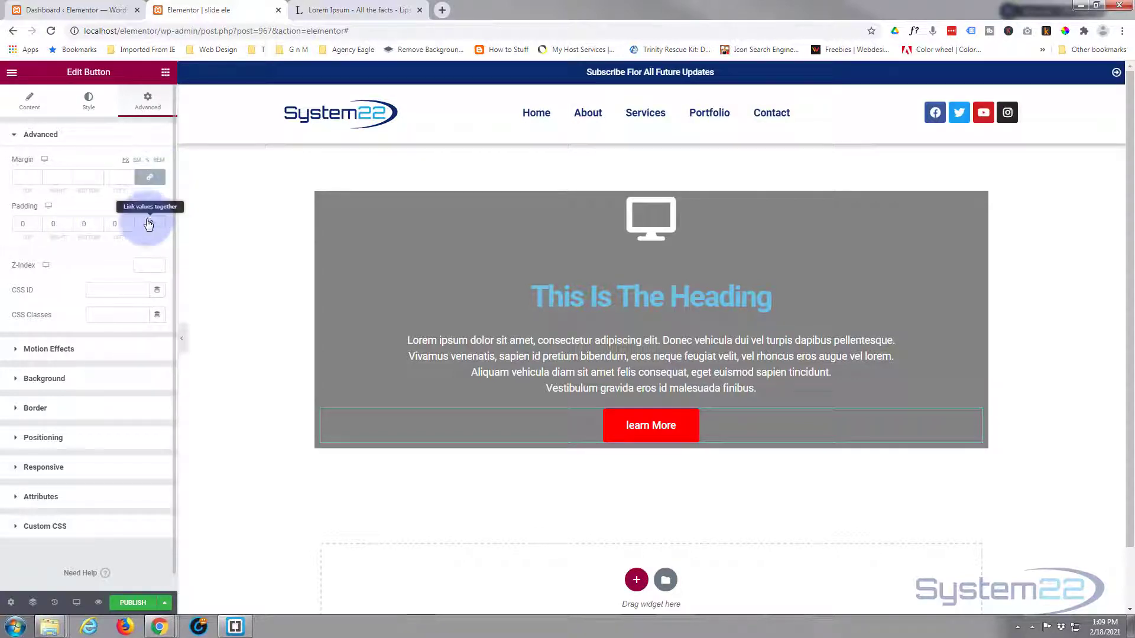
{"action": "left_click", "coordinate": [90, 224]}
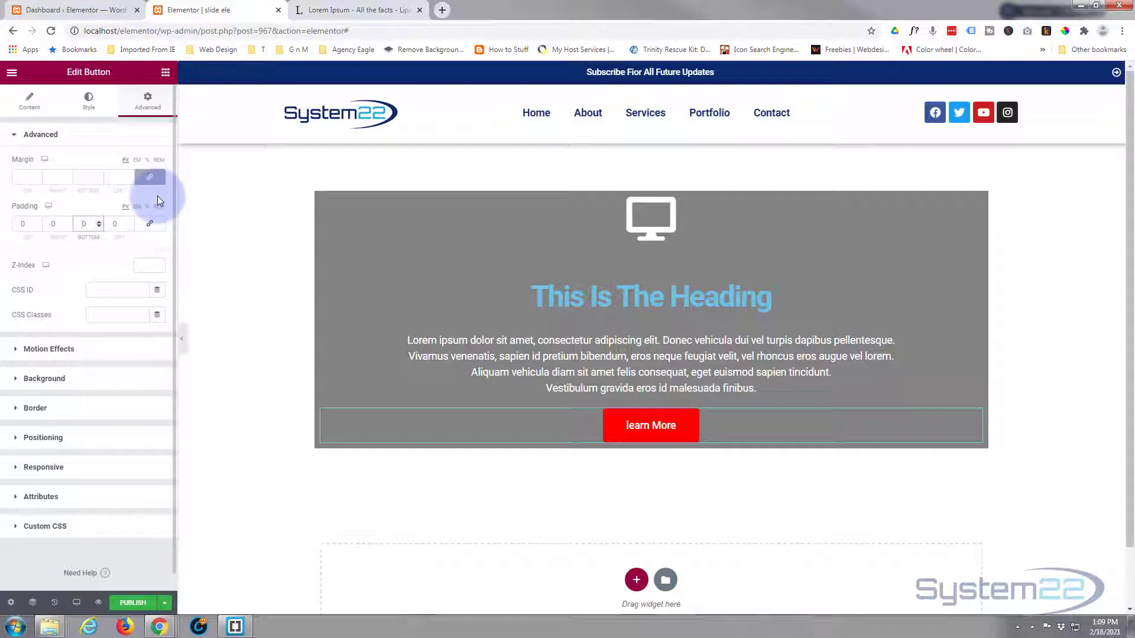
{"action": "type", "text": "6"}
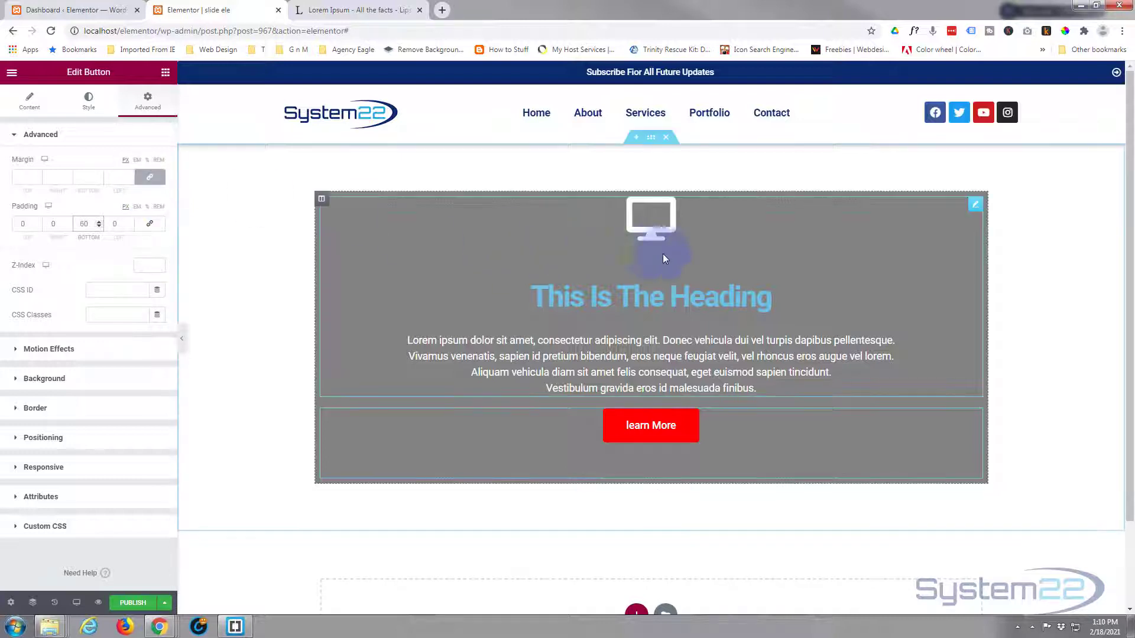
Unlink the icon box's padding values and set 60 px at the top and 20 px on the right and left.
{"action": "left_click", "coordinate": [976, 208]}
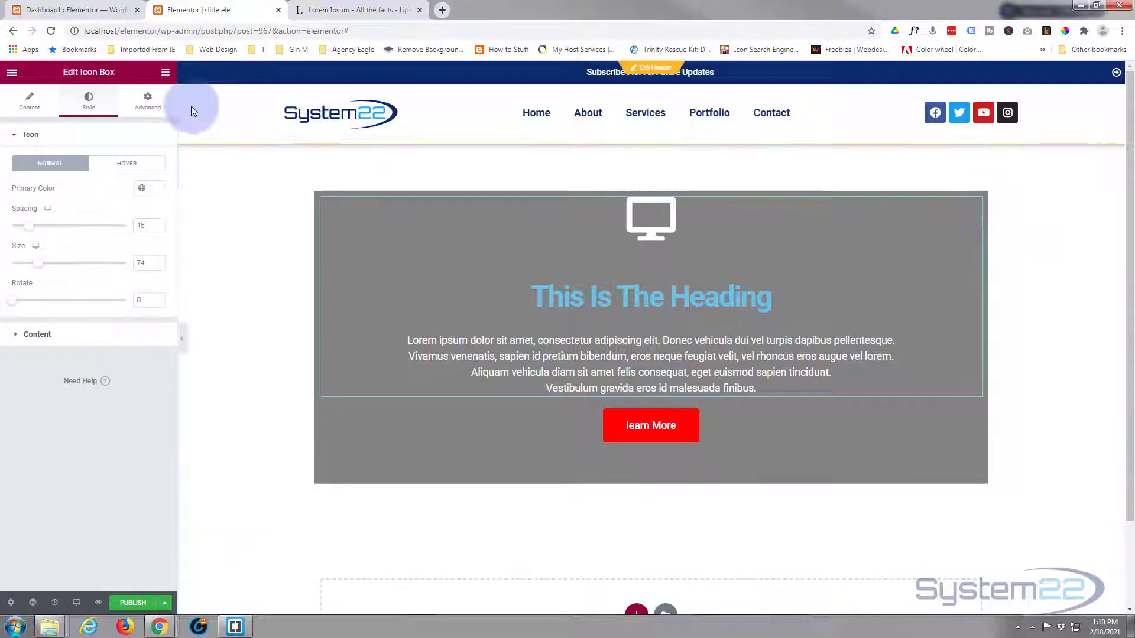
{"action": "left_click", "coordinate": [147, 102]}
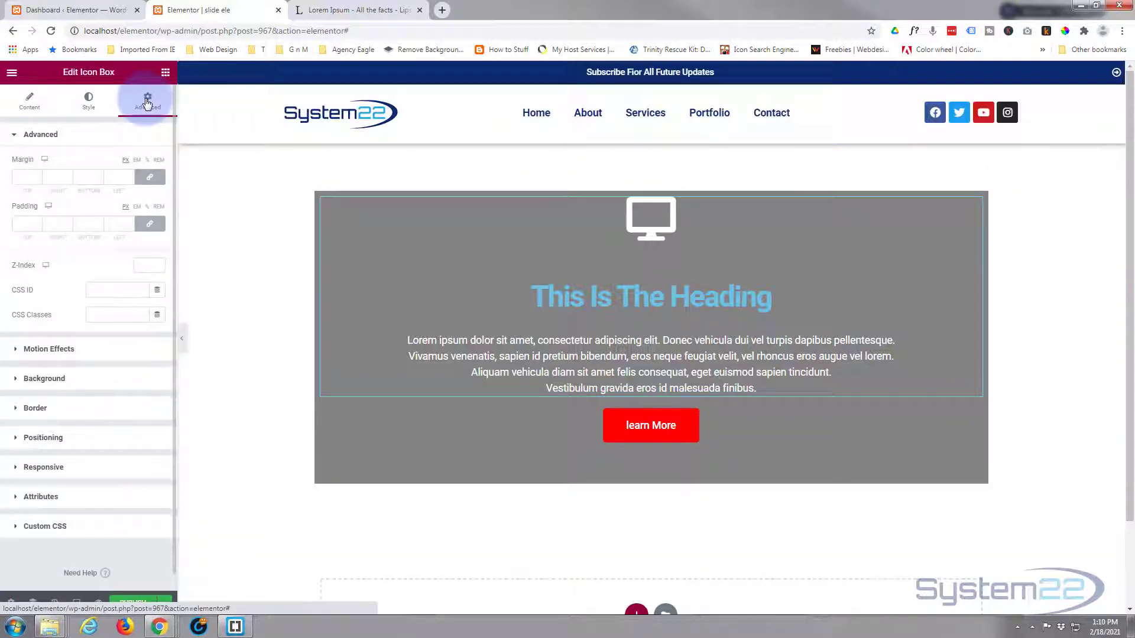
{"action": "left_click", "coordinate": [152, 229]}
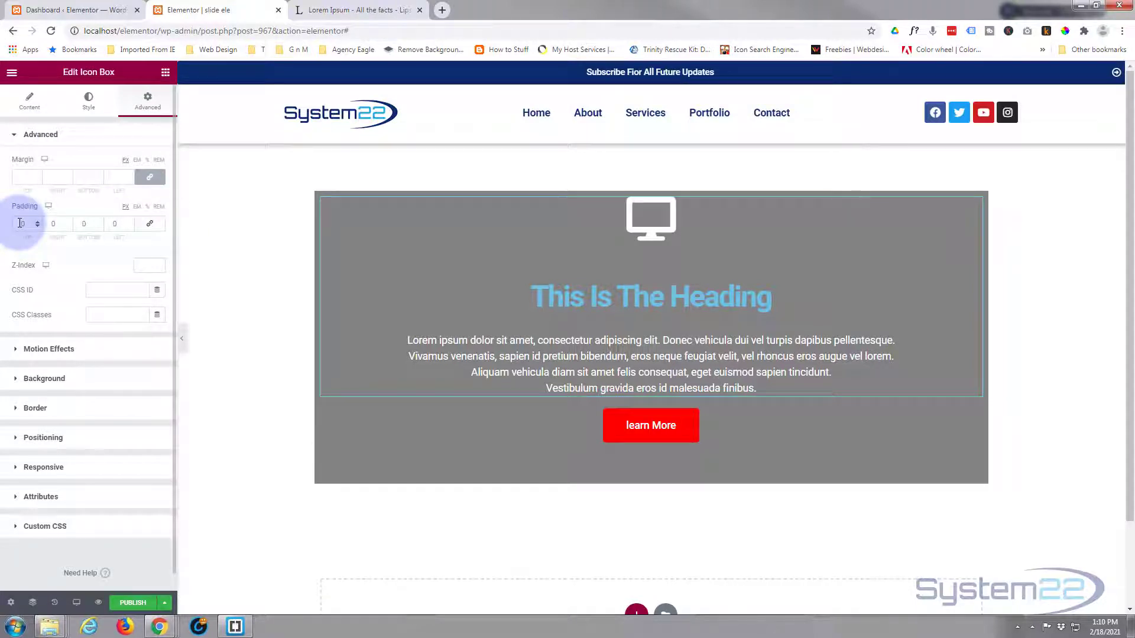
{"action": "type", "text": "6"}
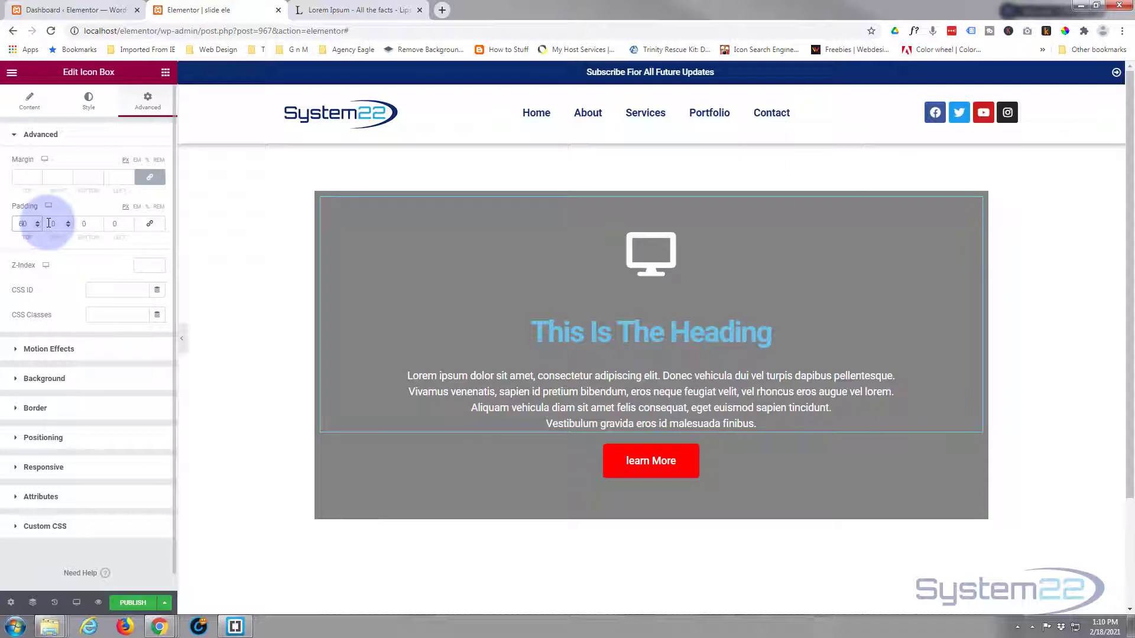
{"action": "left_click", "coordinate": [71, 230]}
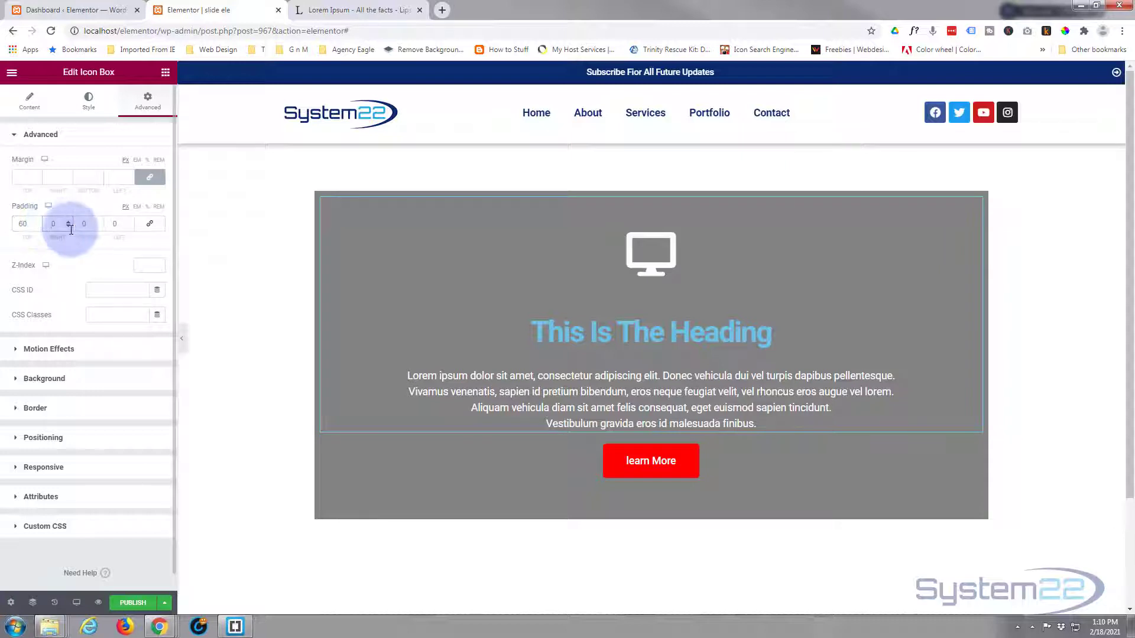
{"action": "type", "text": "20"}
{"action": "left_click", "coordinate": [114, 224]}
{"action": "type", "text": "20"}
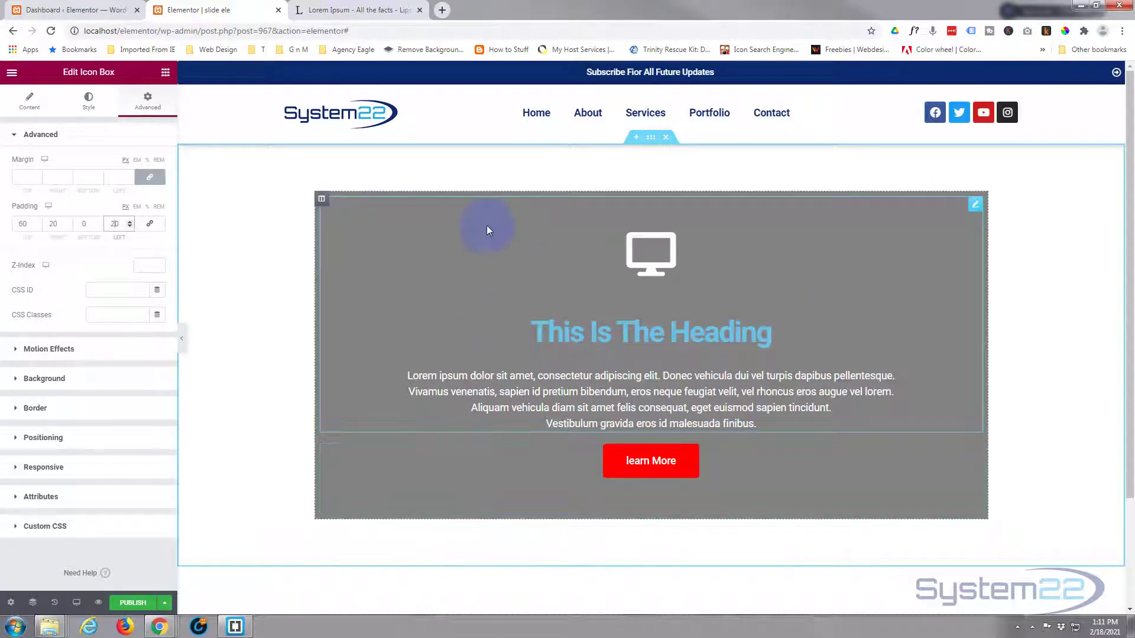
Set the padding of the column holding the icon box and button to 0 on all sides.
{"action": "left_click", "coordinate": [322, 201]}
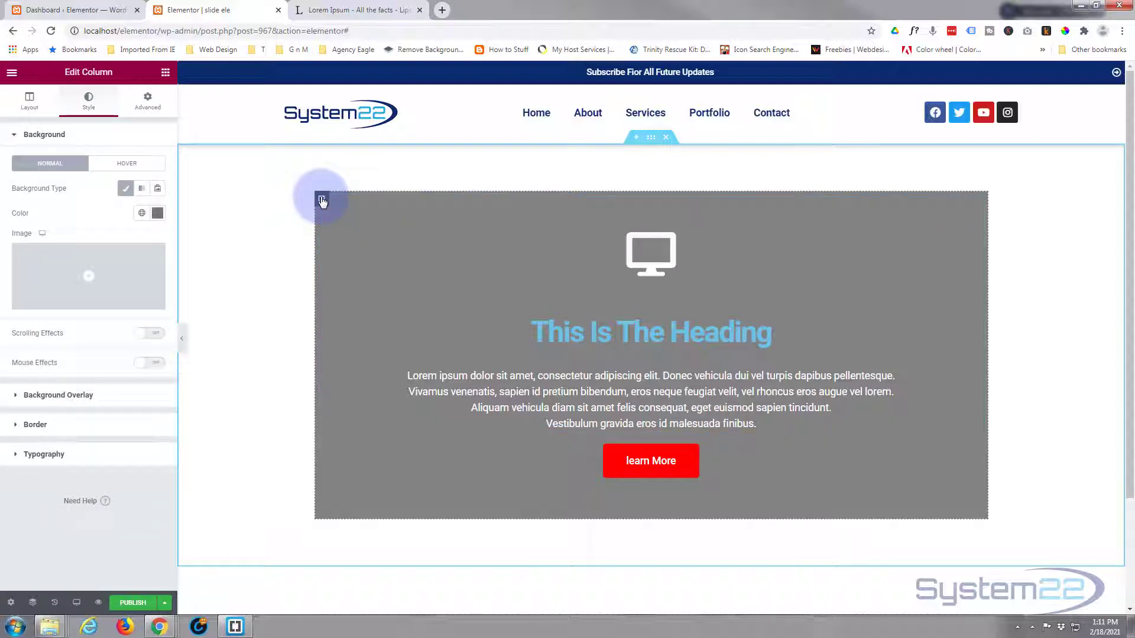
{"action": "left_click", "coordinate": [149, 102]}
{"action": "left_click", "coordinate": [21, 224]}
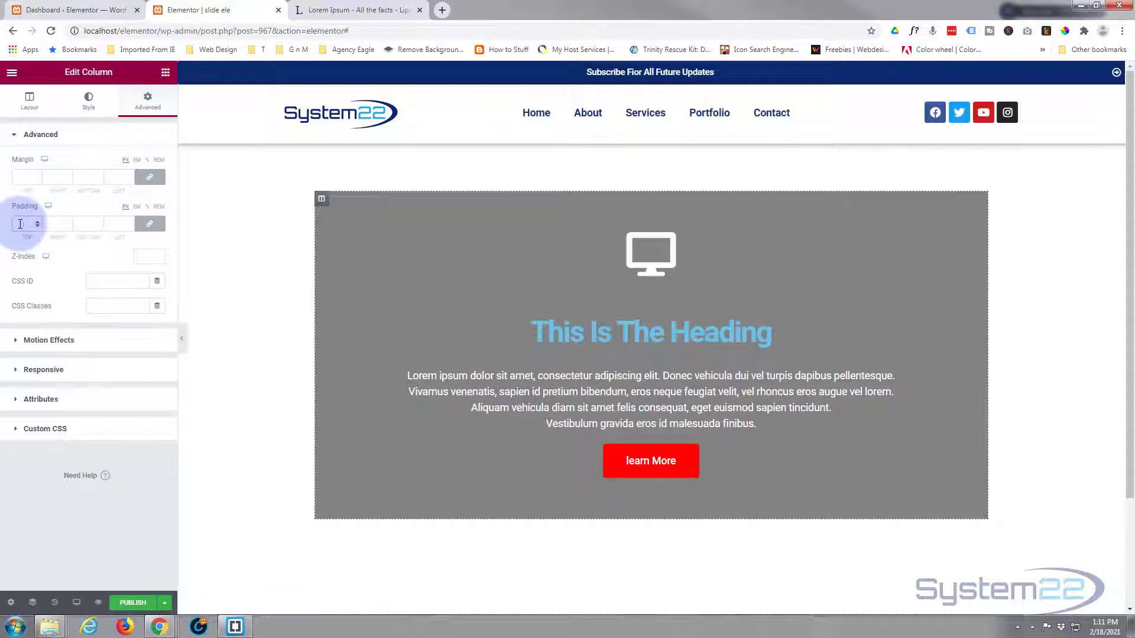
{"action": "type", "text": "0"}
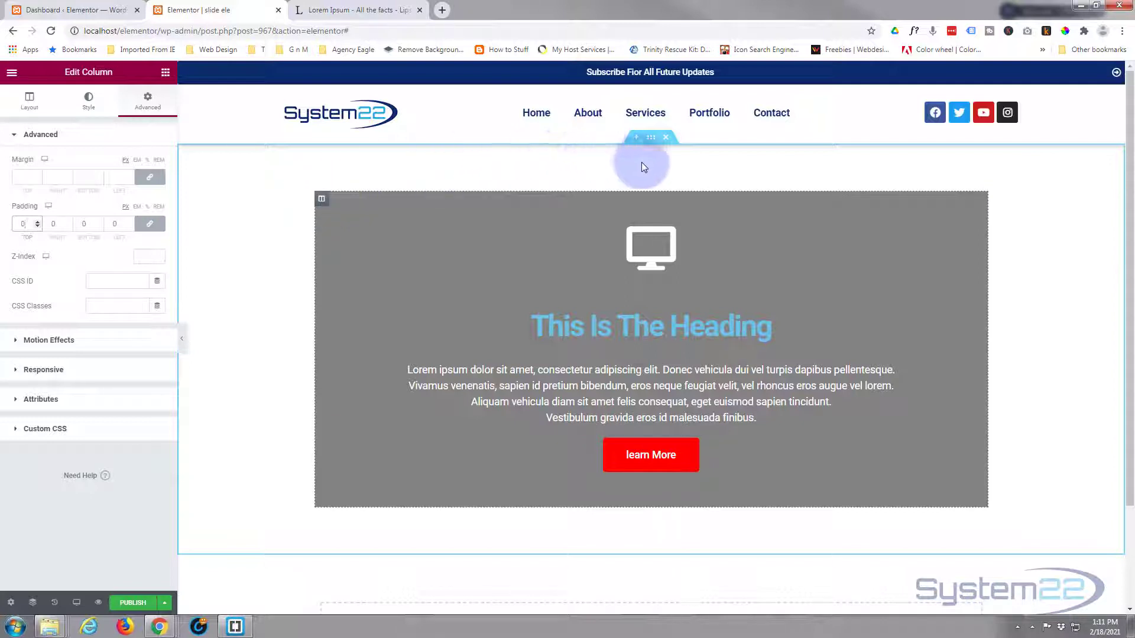
Set the section's content width to Full Width and its padding to 0 on all sides.
{"action": "left_click", "coordinate": [650, 142]}
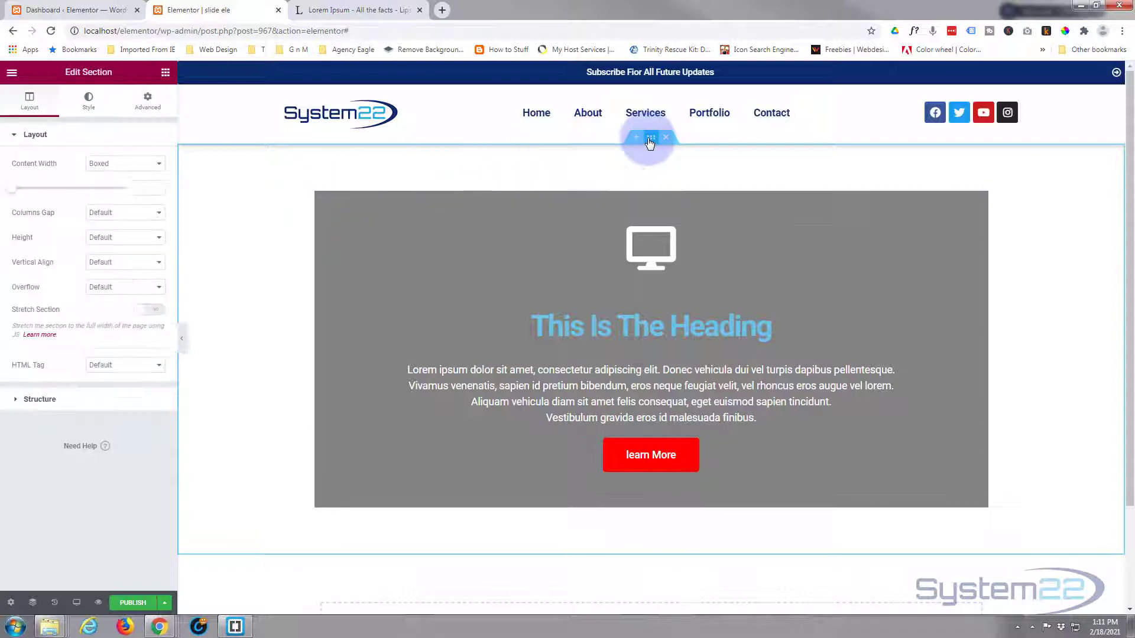
{"action": "left_click", "coordinate": [98, 167]}
{"action": "left_click", "coordinate": [124, 163]}
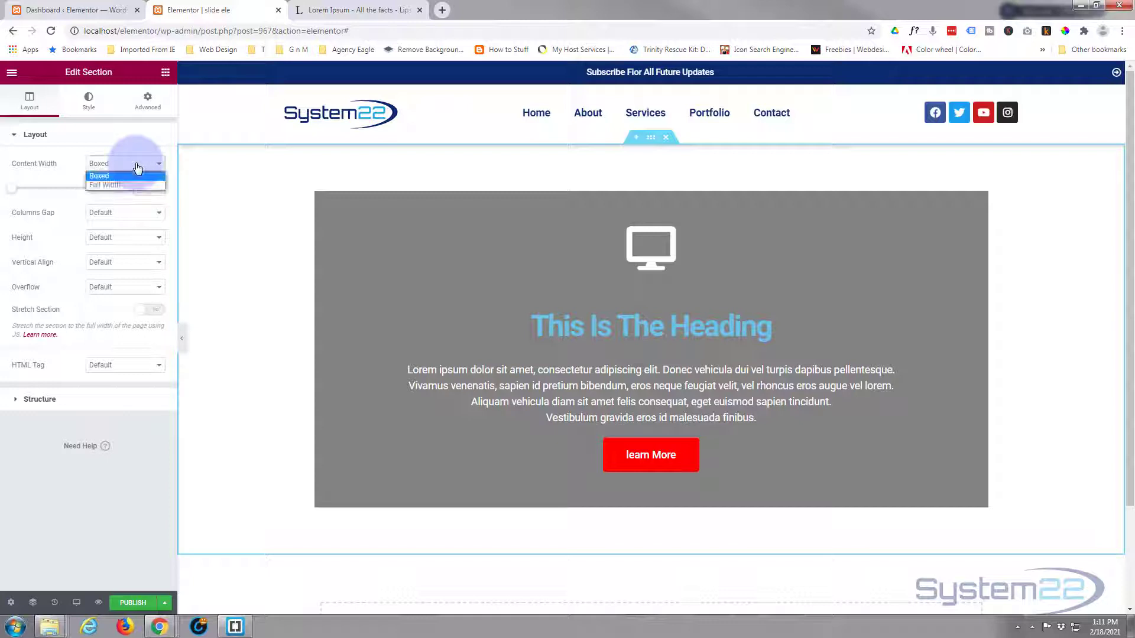
{"action": "left_click", "coordinate": [108, 185]}
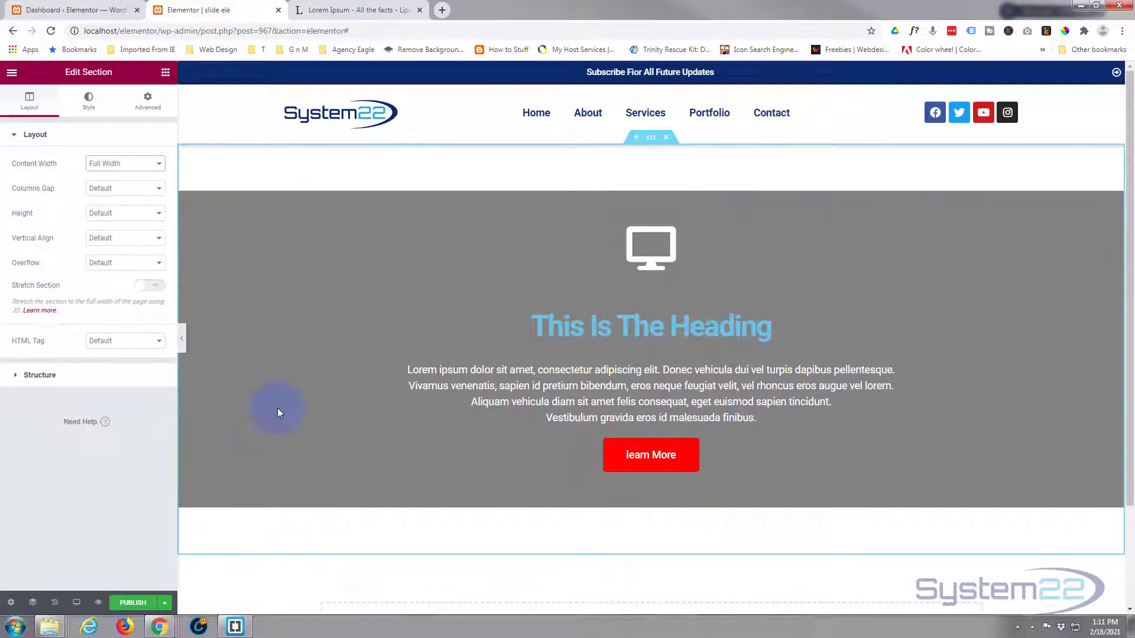
{"action": "left_click", "coordinate": [148, 101]}
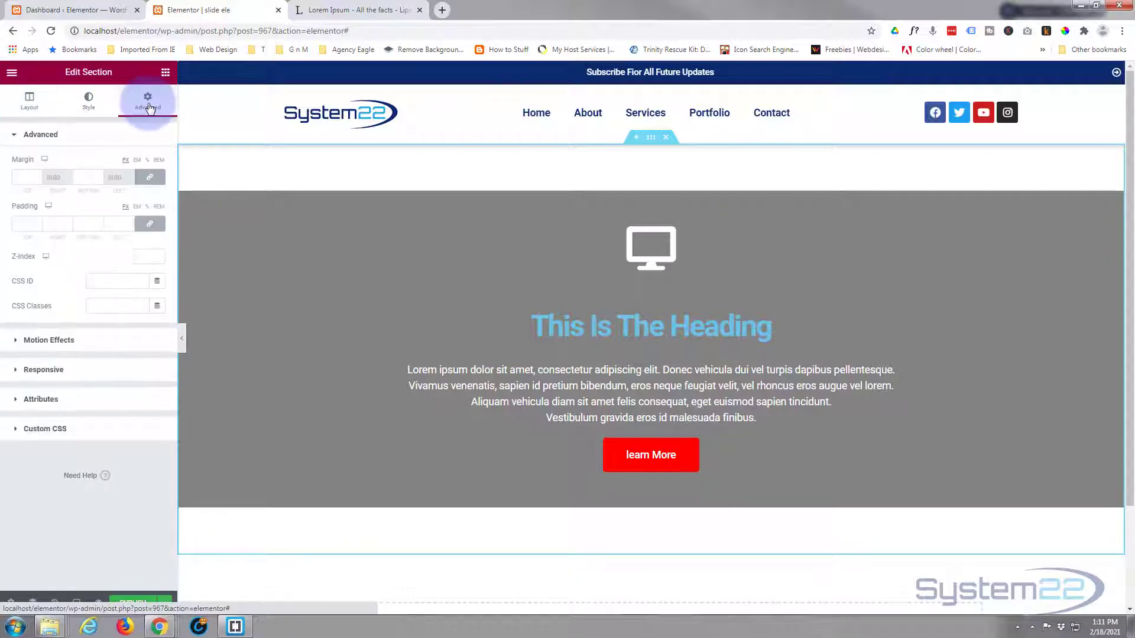
{"action": "left_click", "coordinate": [24, 223]}
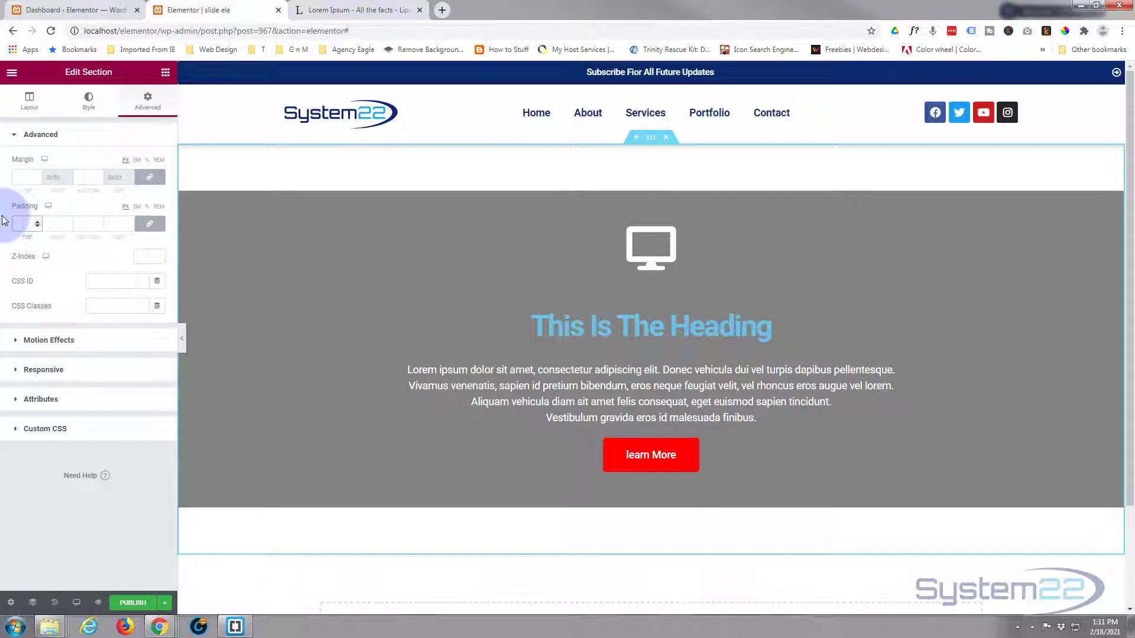
{"action": "type", "text": "0"}
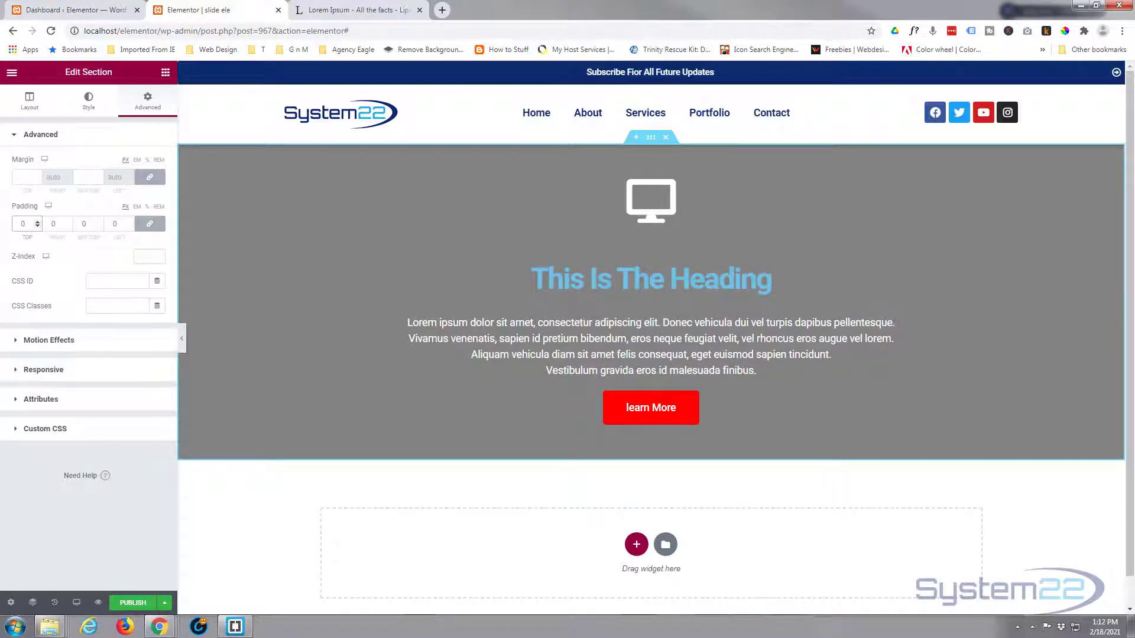
Set the section's background type to Slideshow and open the media library to choose its images.
{"action": "left_click", "coordinate": [650, 138]}
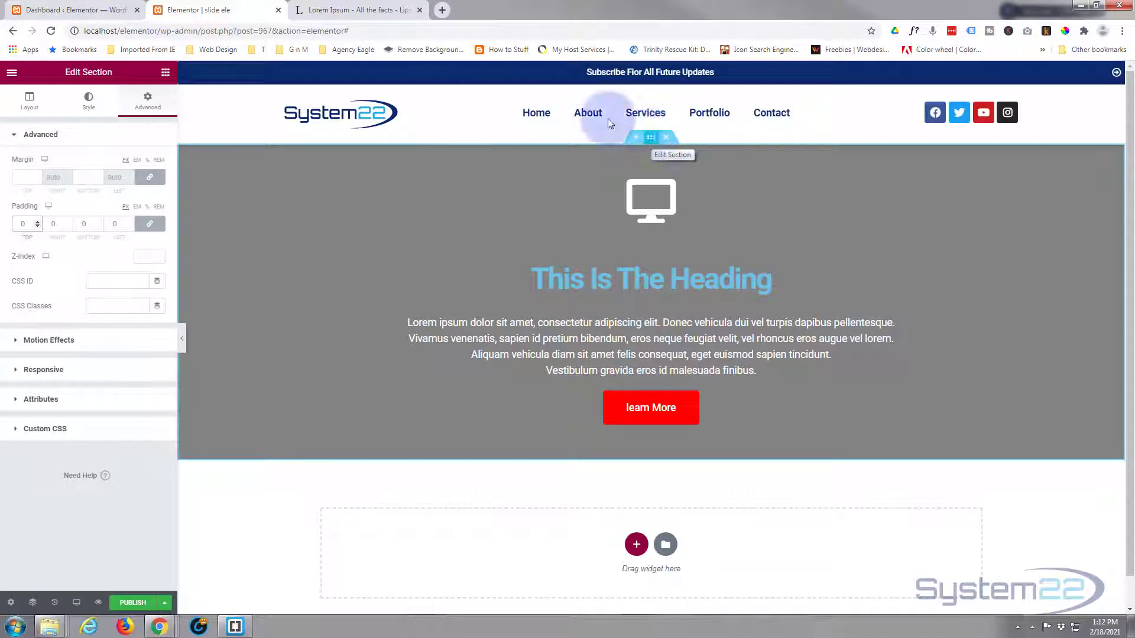
{"action": "left_click", "coordinate": [89, 100]}
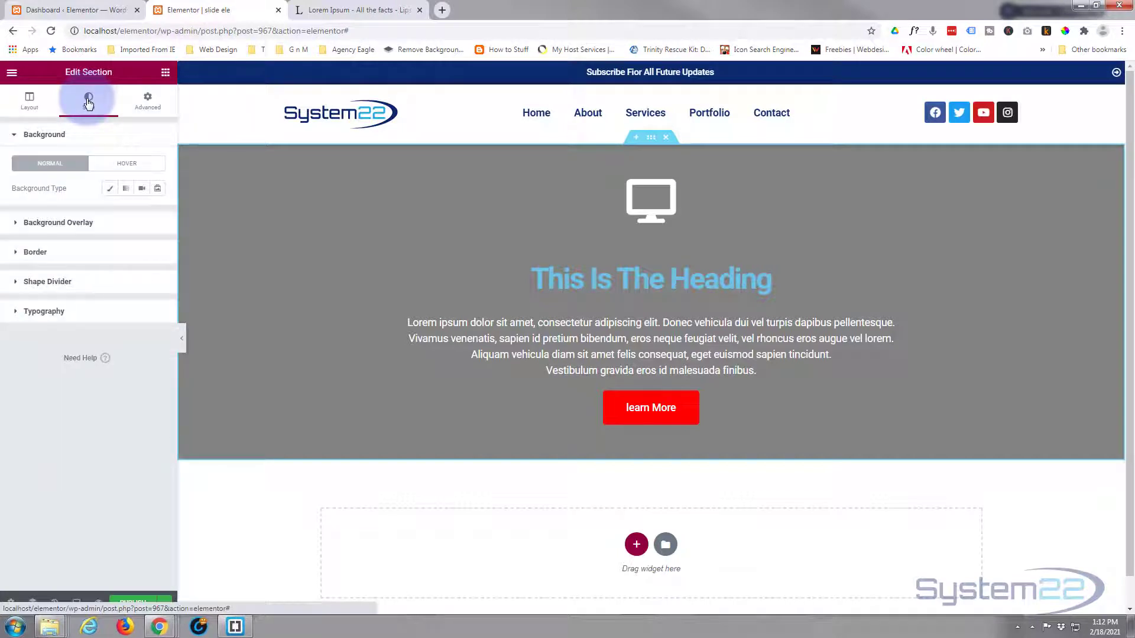
{"action": "left_click", "coordinate": [15, 138]}
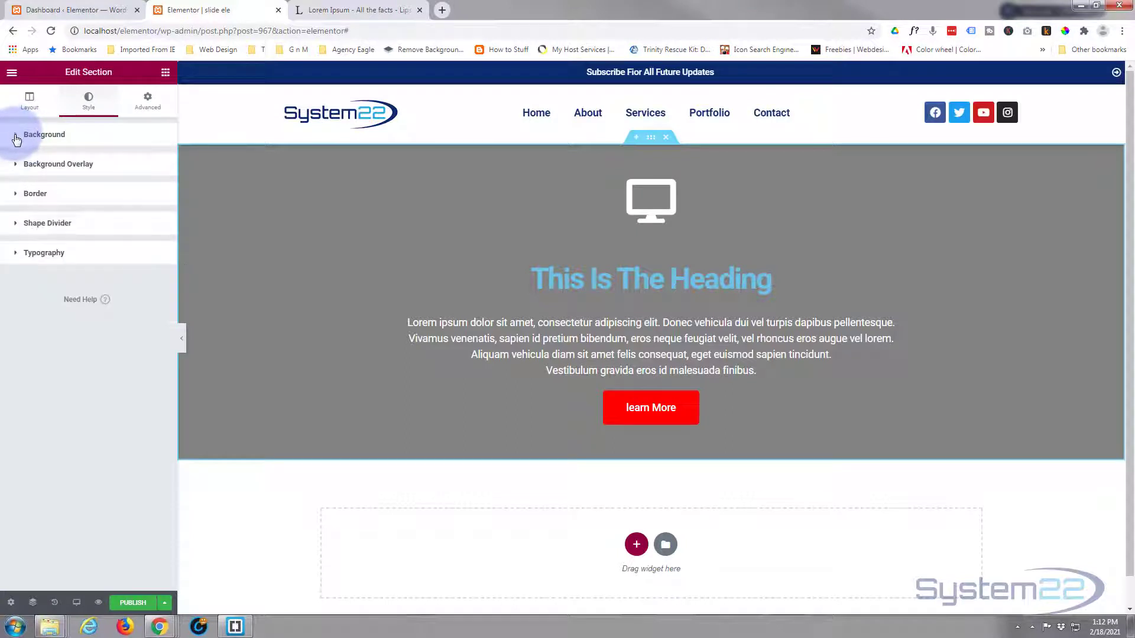
{"action": "left_click", "coordinate": [16, 138]}
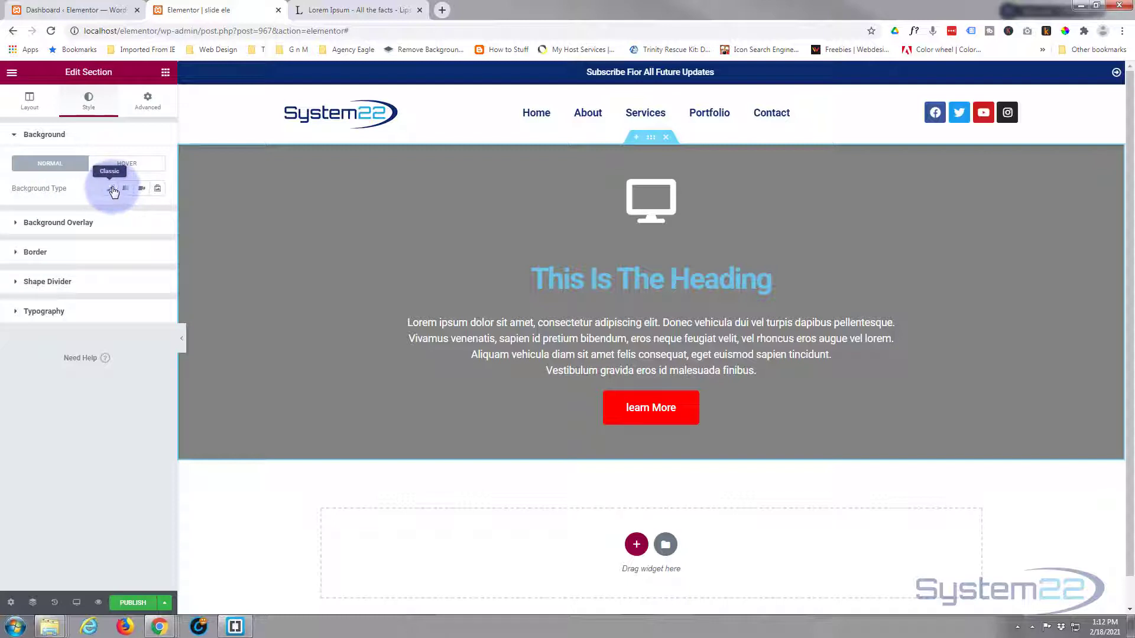
{"action": "left_click", "coordinate": [158, 189]}
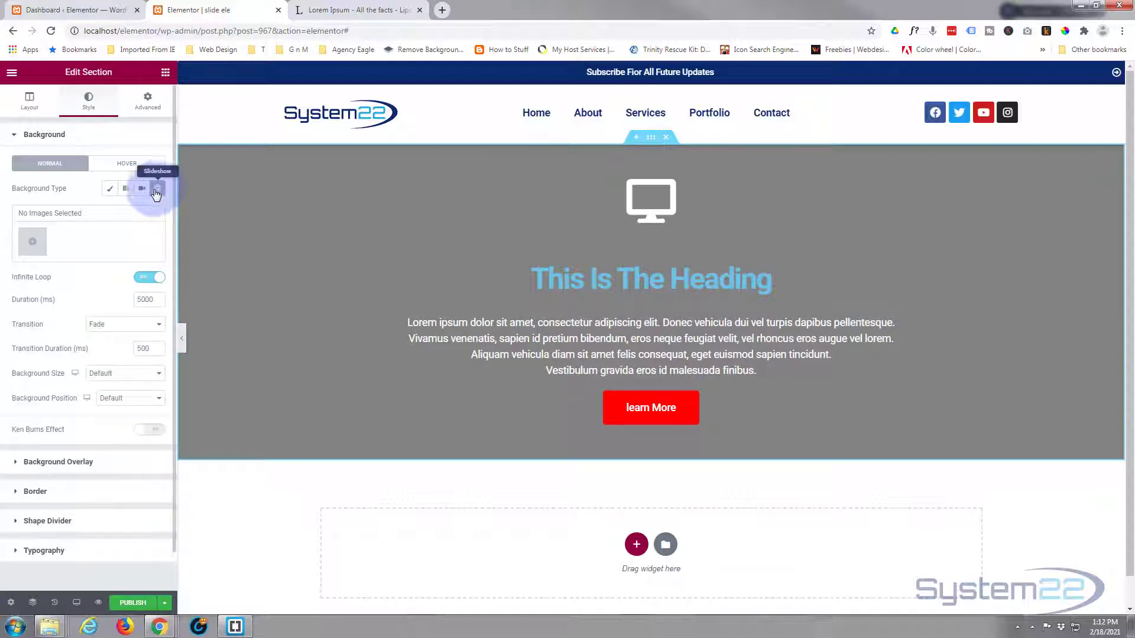
{"action": "left_click", "coordinate": [36, 246]}
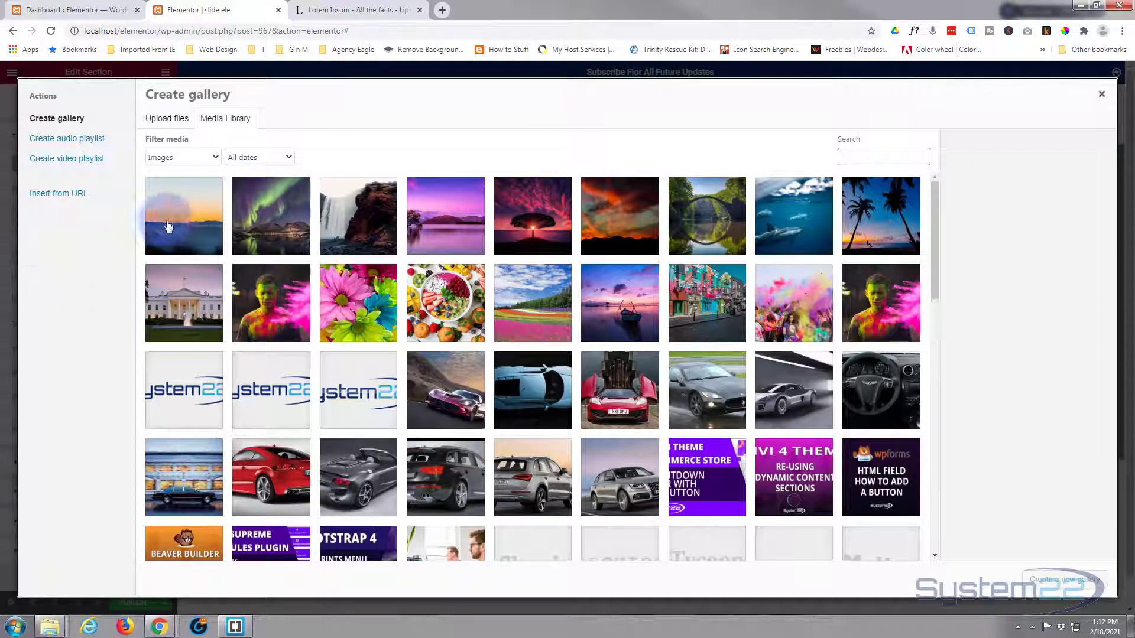
Insert a slideshow gallery of the first seven library images, moving the stone bridge image to fifth place.
{"action": "left_click", "coordinate": [167, 225]}
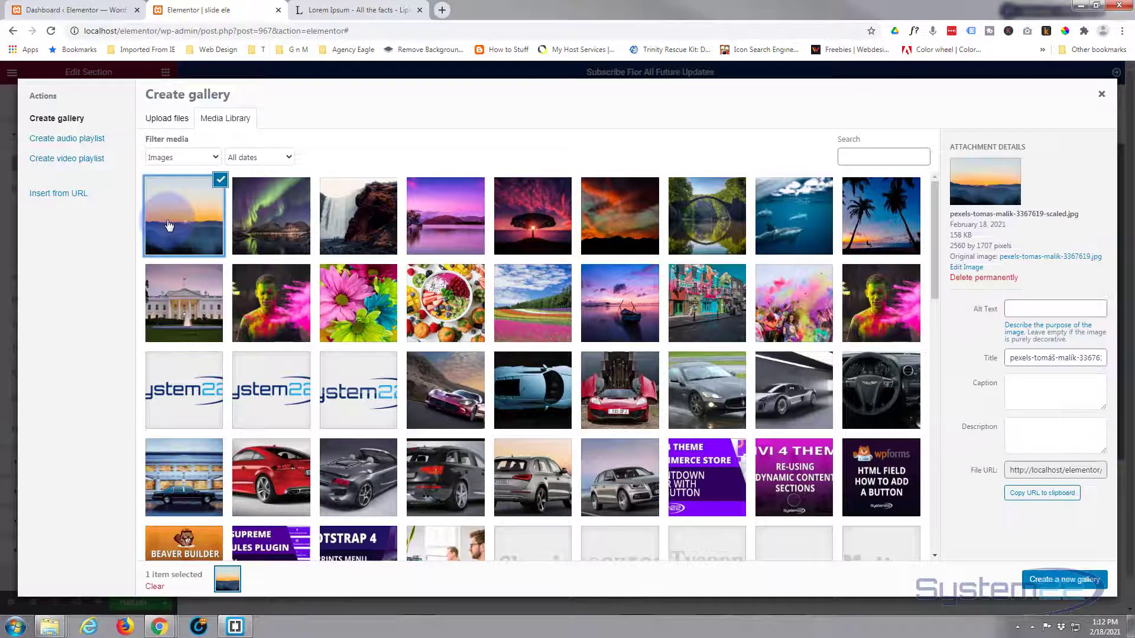
{"action": "left_click", "coordinate": [272, 208]}
{"action": "left_click", "coordinate": [352, 219]}
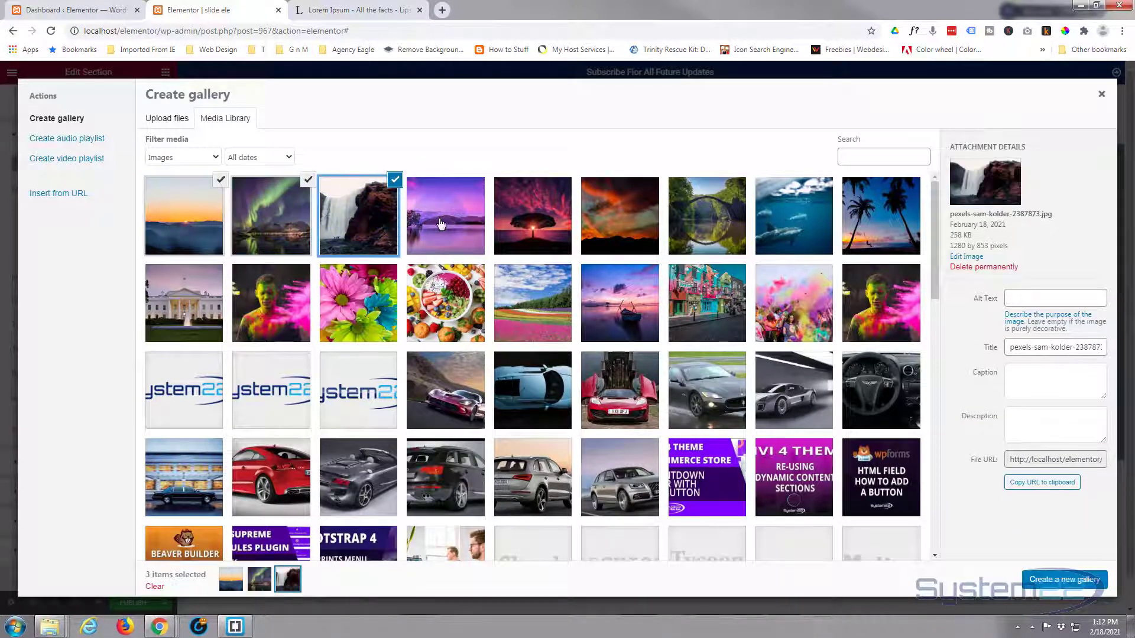
{"action": "left_click", "coordinate": [444, 223]}
{"action": "left_click", "coordinate": [530, 221]}
{"action": "left_click", "coordinate": [602, 225]}
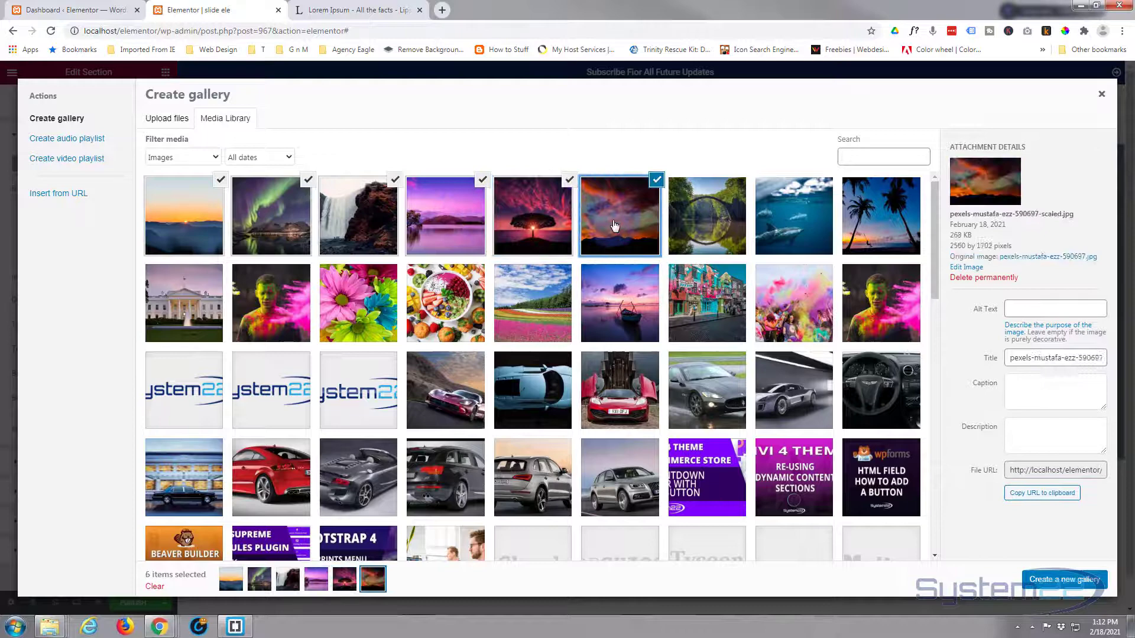
{"action": "left_click", "coordinate": [686, 220]}
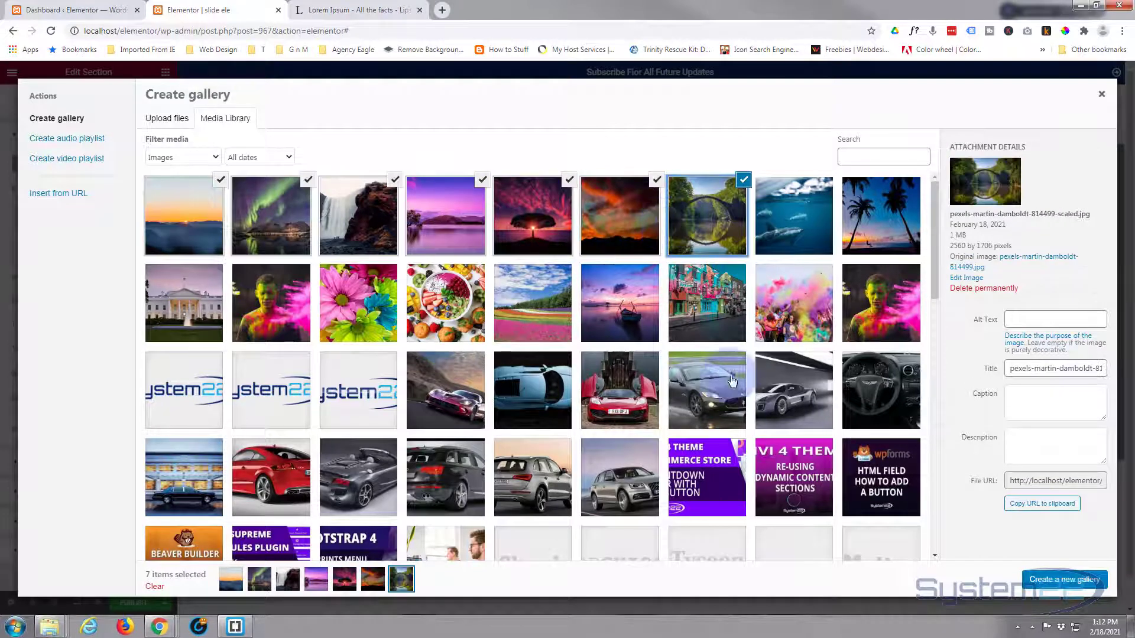
{"action": "left_click", "coordinate": [1061, 578]}
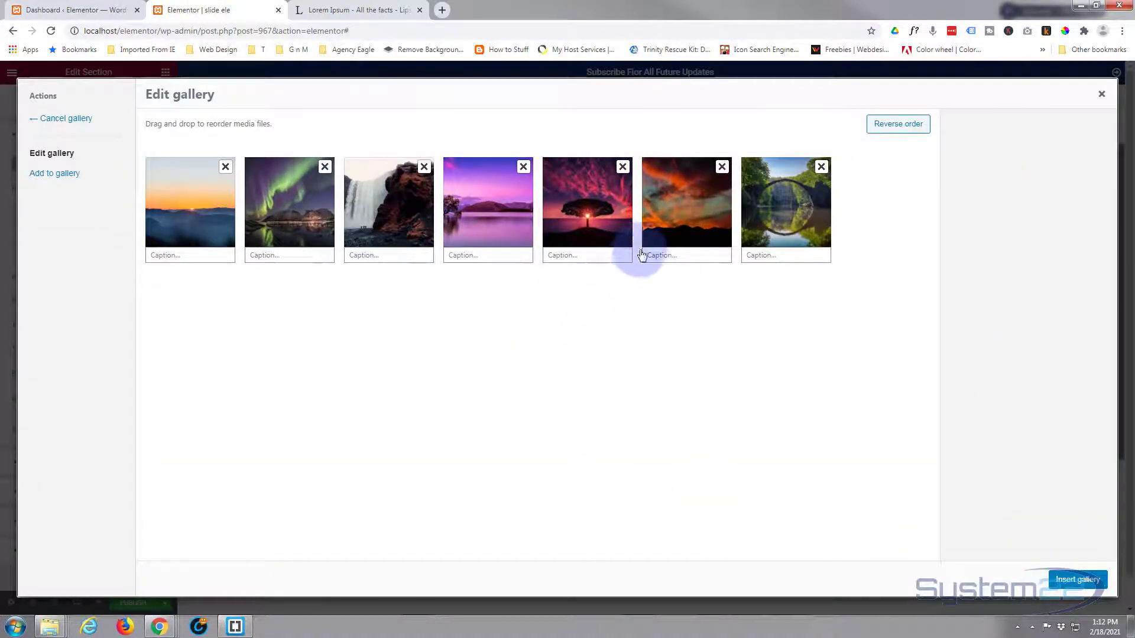
{"action": "left_click_drag", "start_coordinate": [780, 220], "coordinate": [588, 221]}
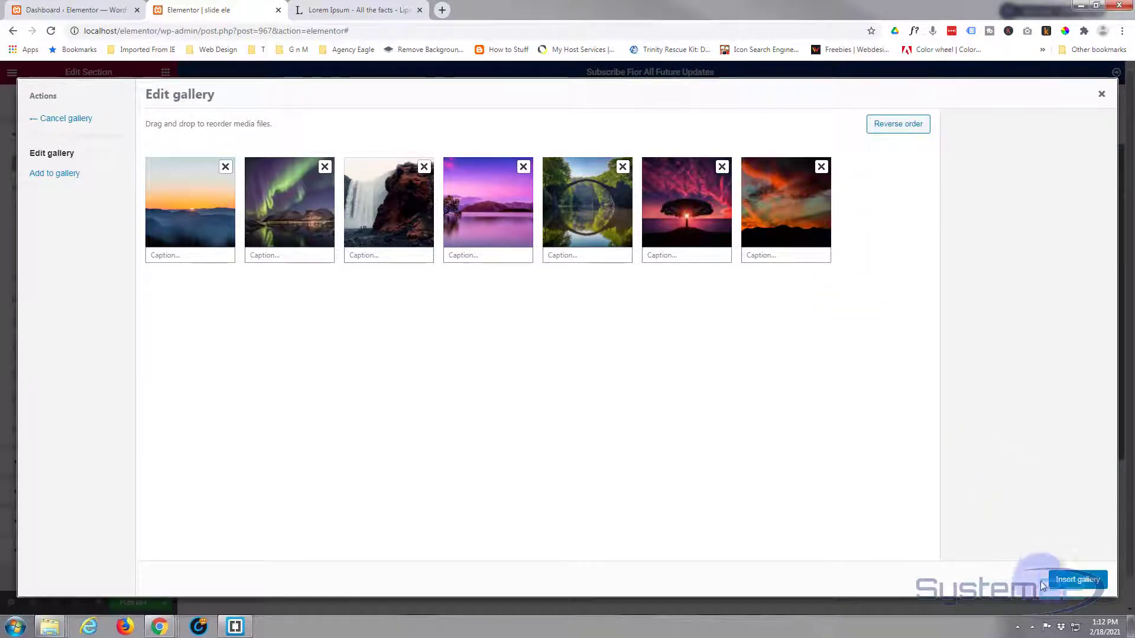
{"action": "left_click", "coordinate": [1068, 582]}
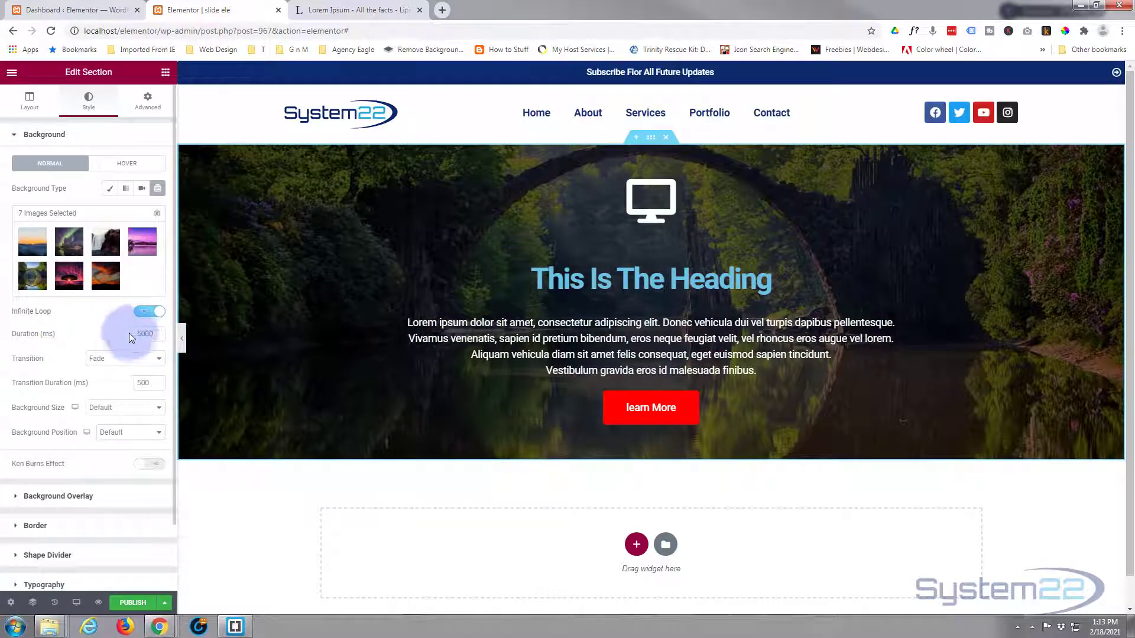
Keep the slideshow transition on Fade and set the transition duration to 850 ms.
{"action": "left_click", "coordinate": [124, 360]}
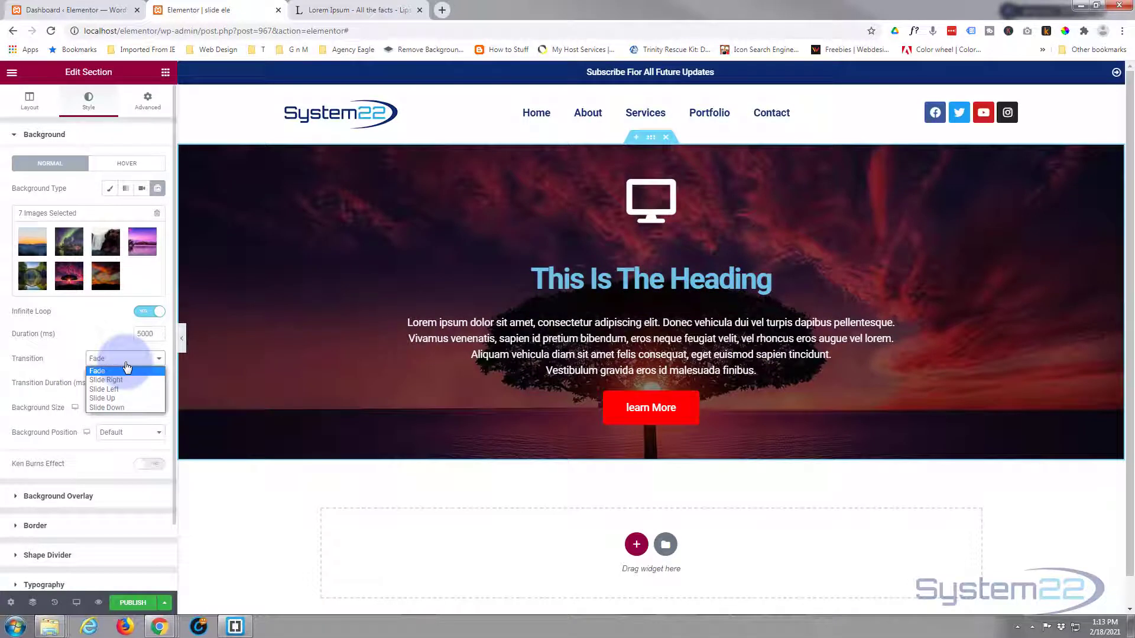
{"action": "left_click", "coordinate": [72, 353]}
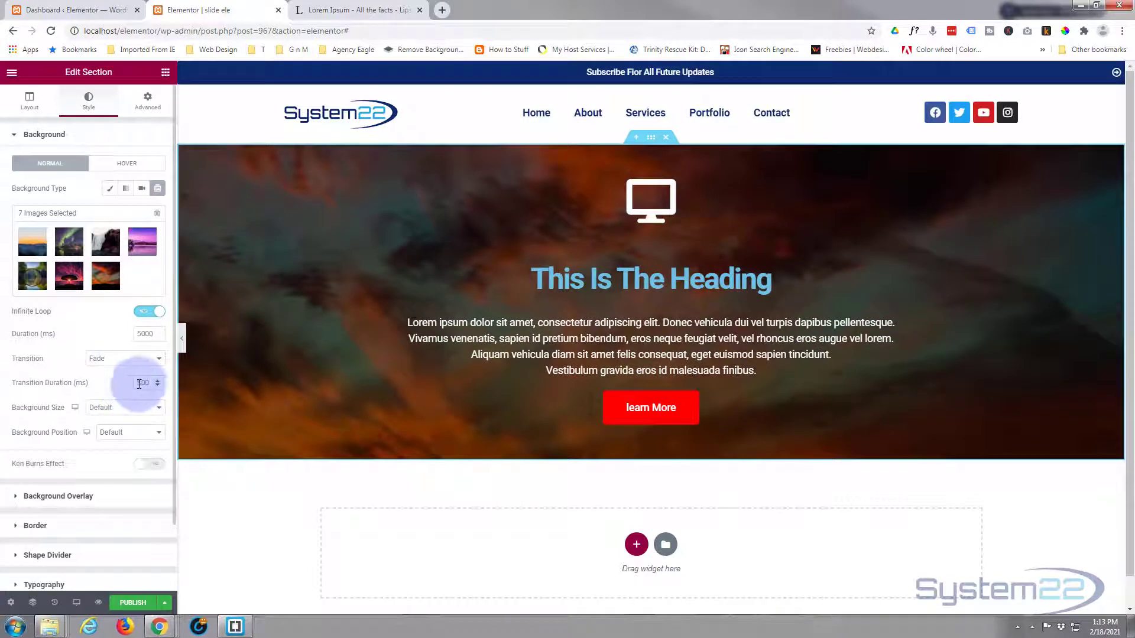
{"action": "left_click_drag", "start_coordinate": [137, 384], "coordinate": [149, 384]}
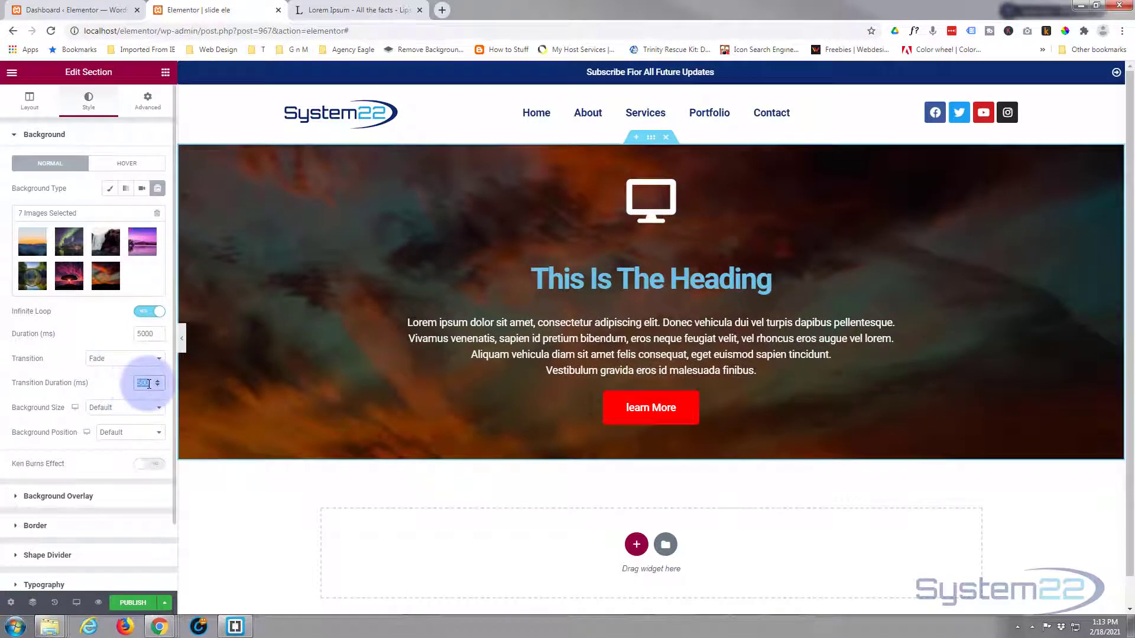
{"action": "type", "text": "850"}
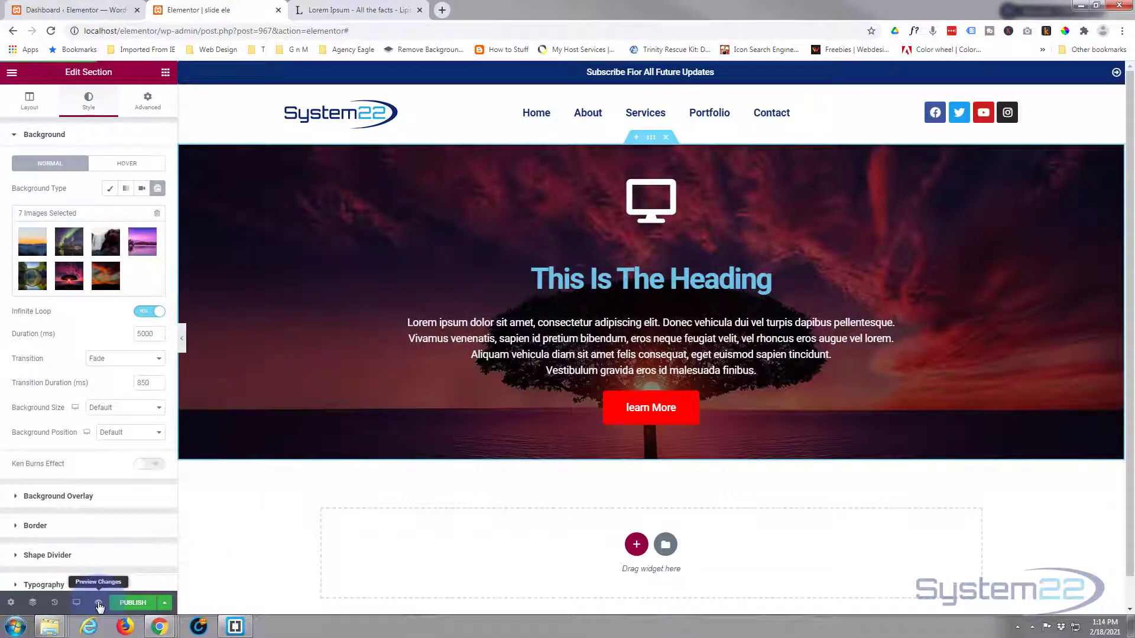
Preview the page to check the slideshow background, and return to the Elementor editor.
{"action": "left_click", "coordinate": [99, 603]}
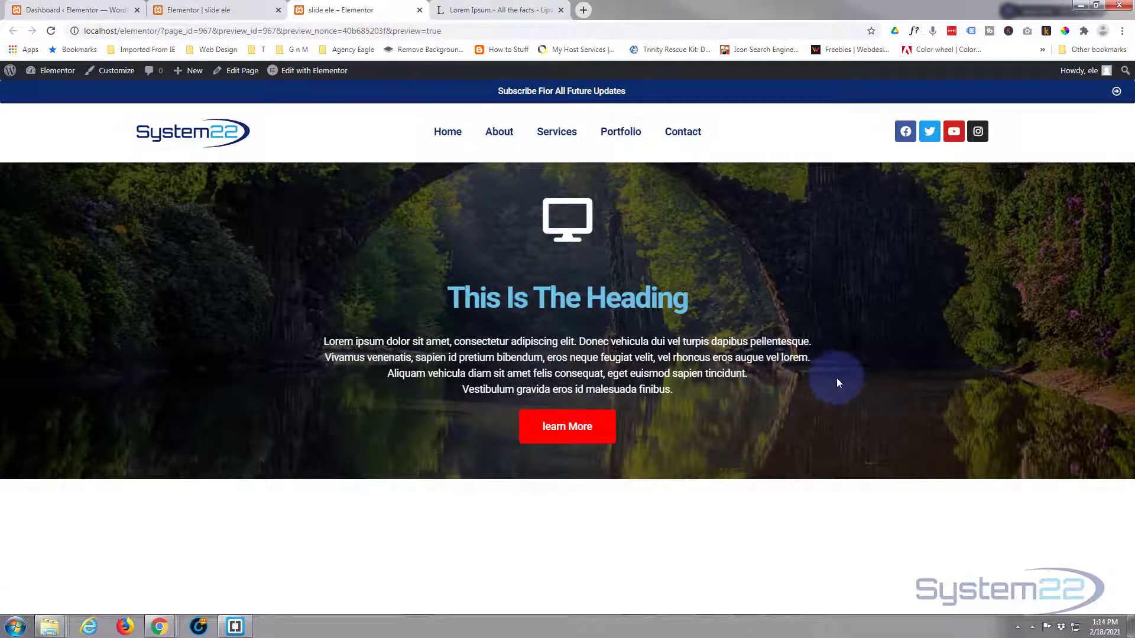
{"action": "key", "text": "F5"}
{"action": "left_click", "coordinate": [200, 10]}
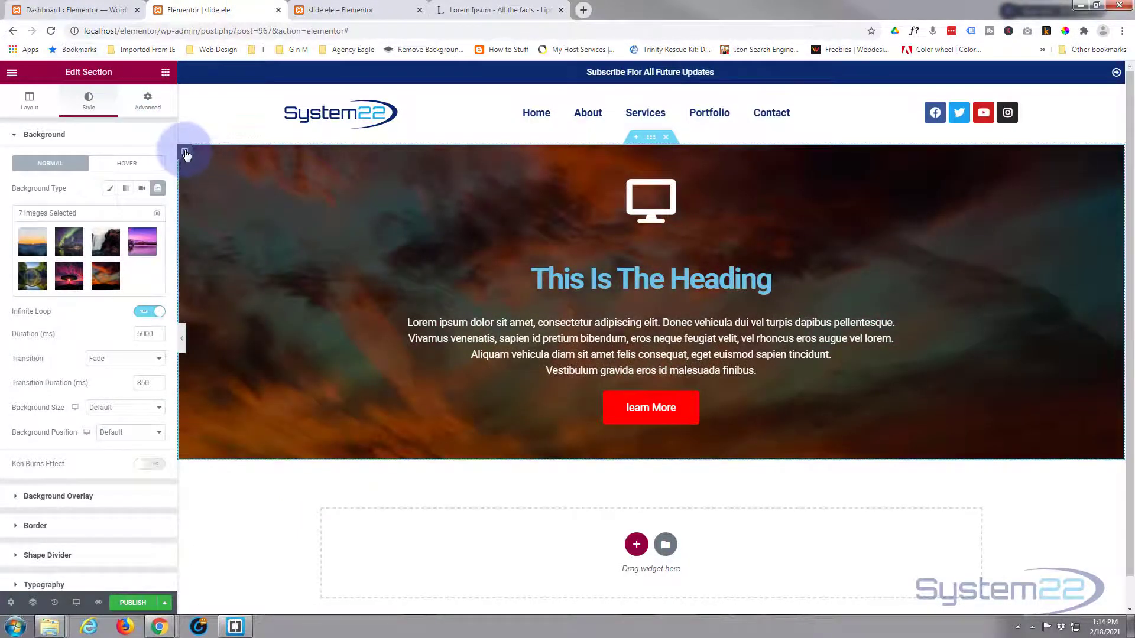
Give the column holding the icon box and button the CSS class sshover and open its custom CSS editor.
{"action": "left_click", "coordinate": [185, 153]}
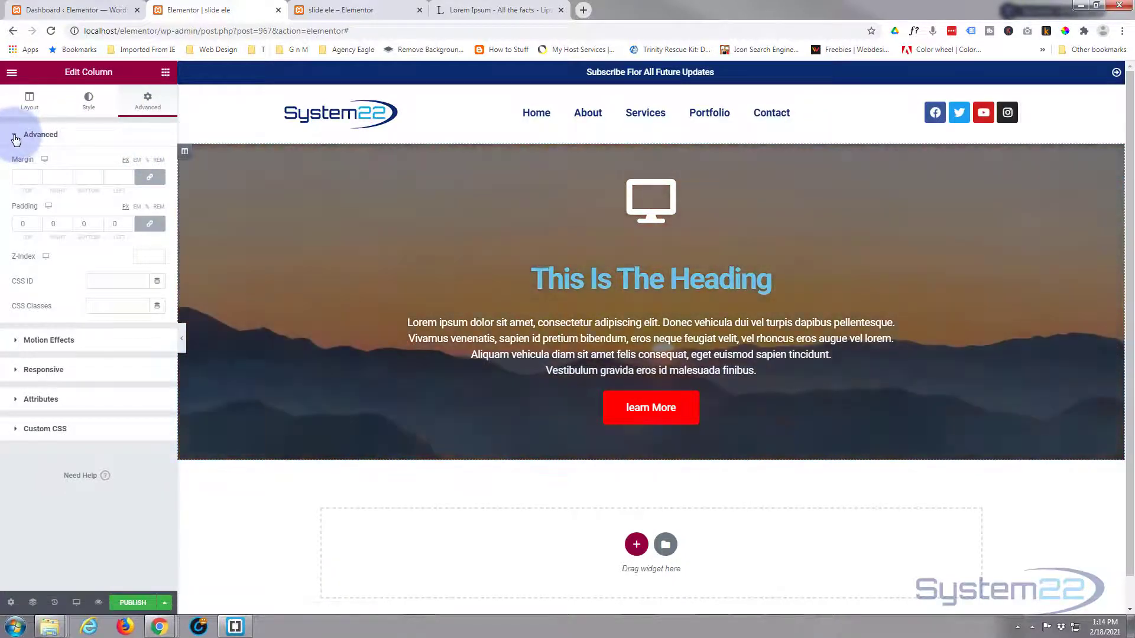
{"action": "left_click", "coordinate": [10, 136]}
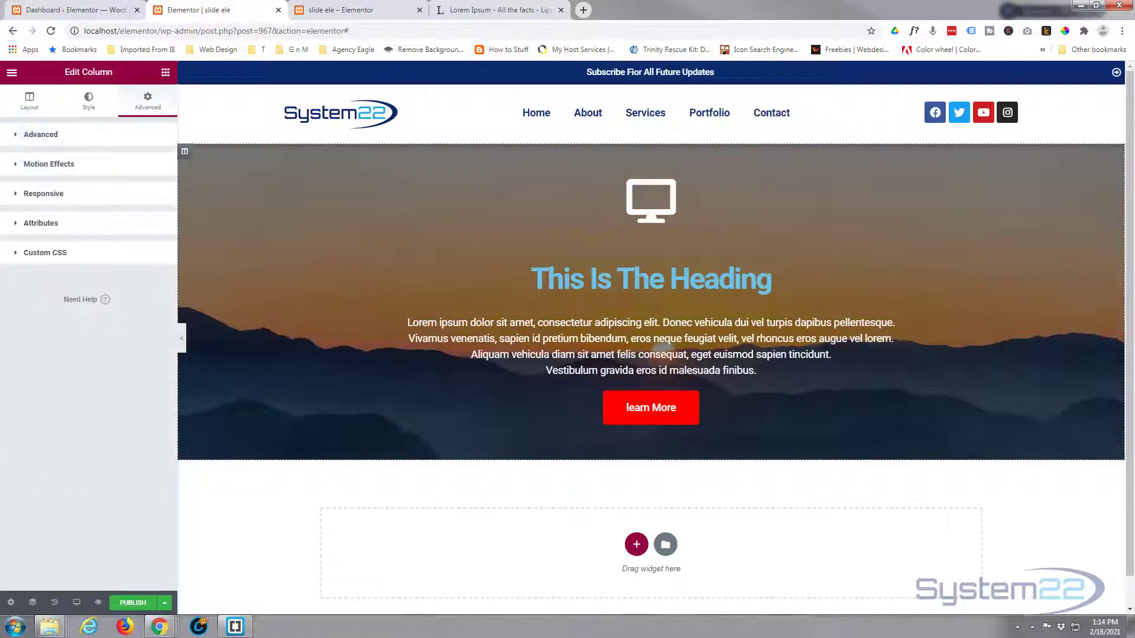
{"action": "left_click", "coordinate": [14, 136]}
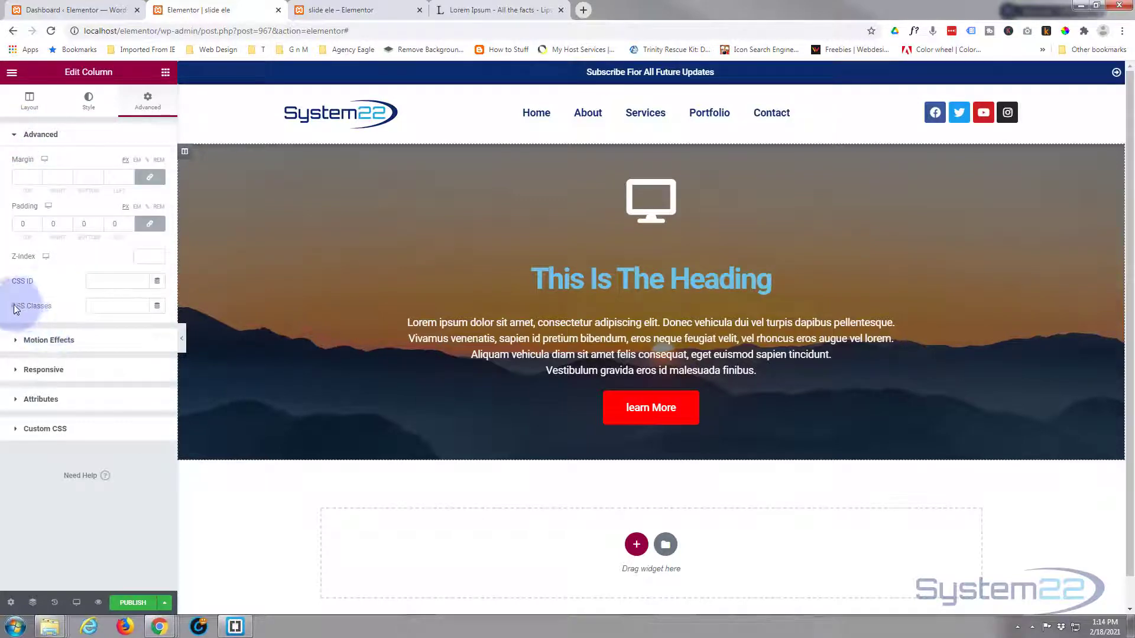
{"action": "left_click", "coordinate": [88, 305]}
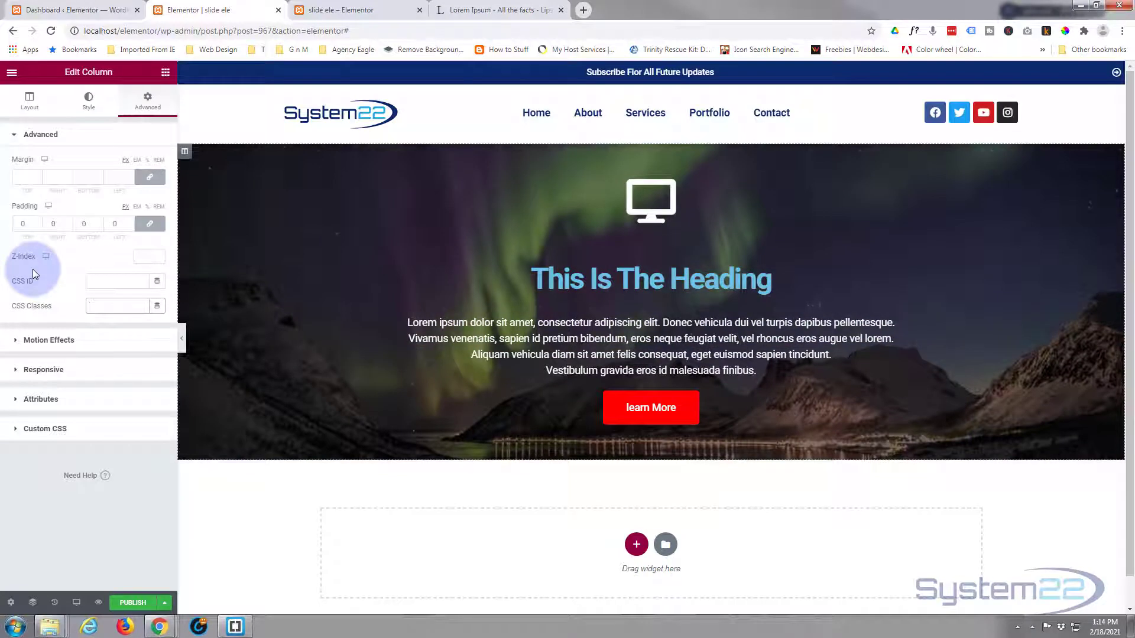
{"action": "type", "text": "sshover"}
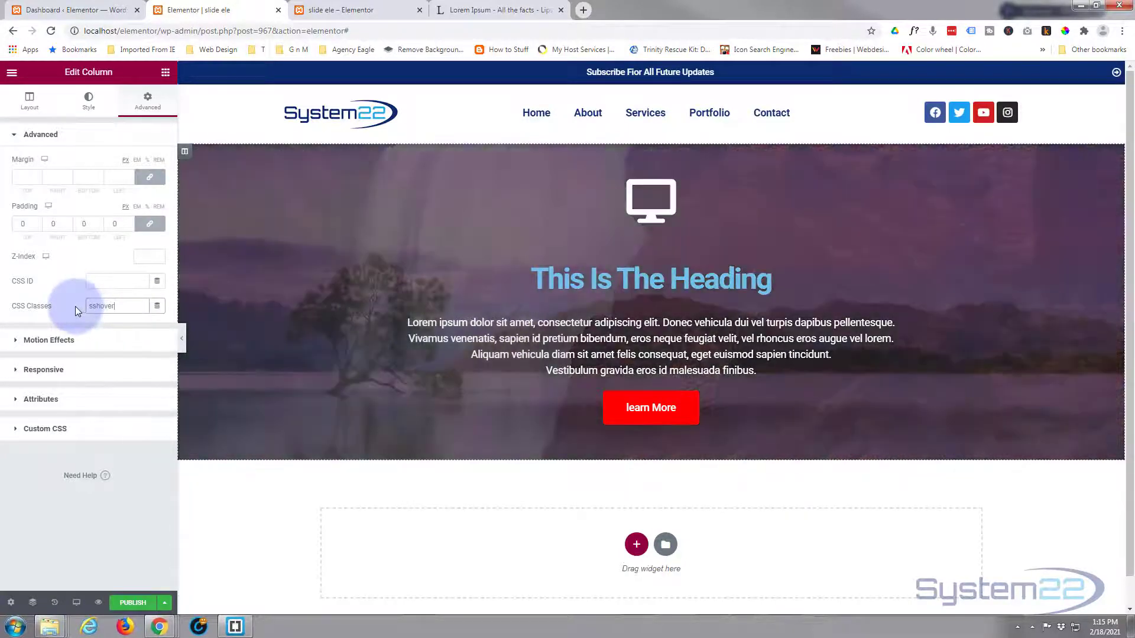
{"action": "left_click", "coordinate": [18, 432]}
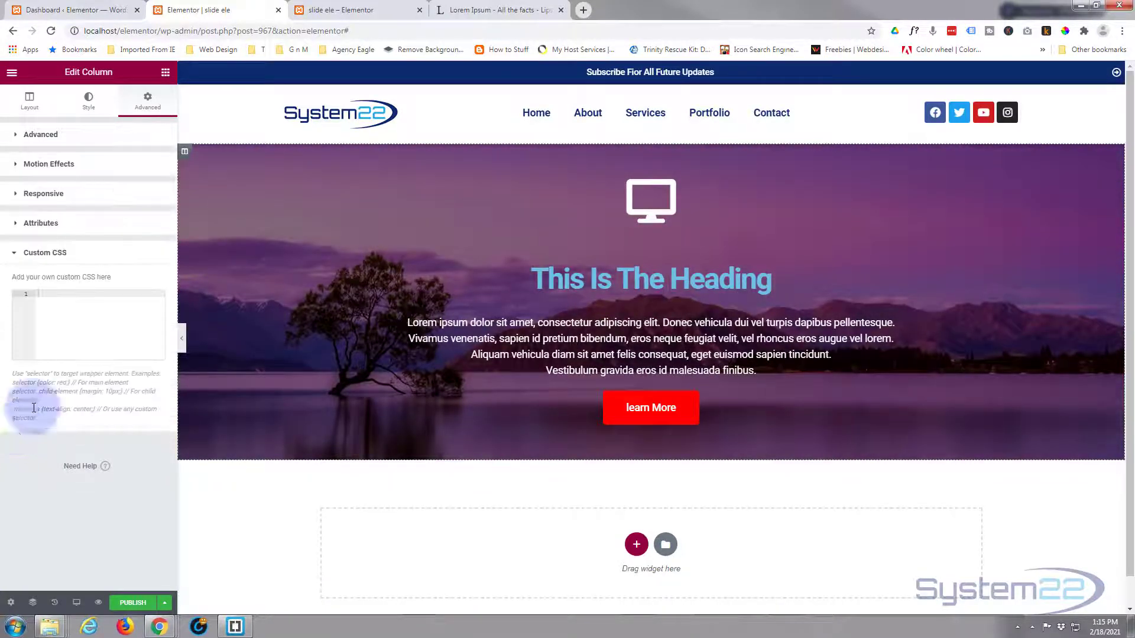
{"action": "left_click", "coordinate": [55, 297]}
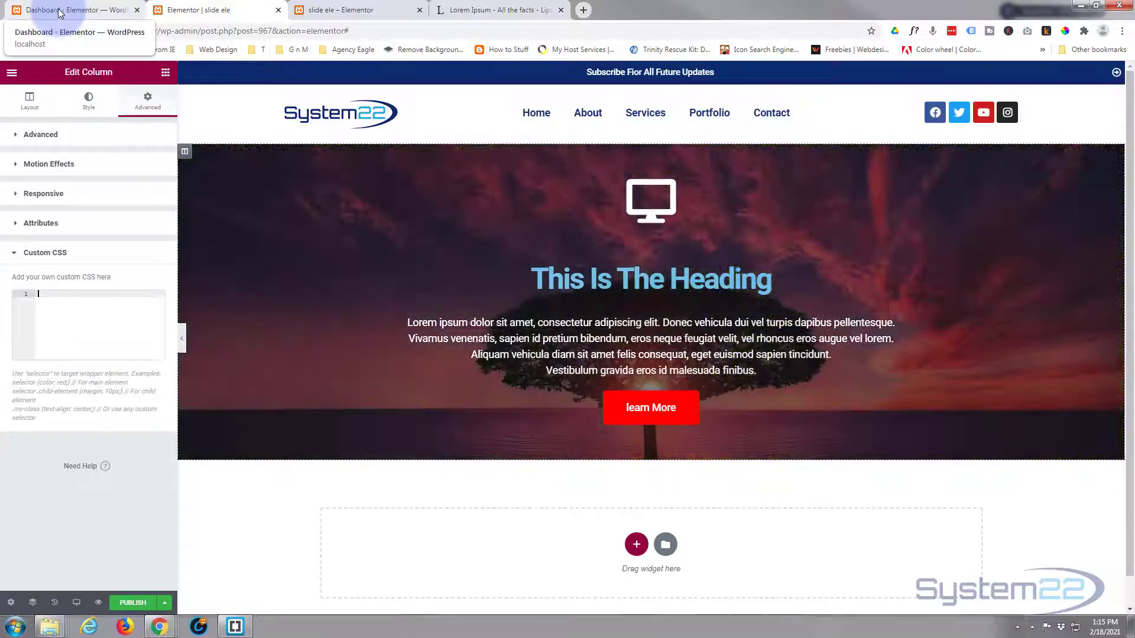
Examine the Additional CSS and Homepage Settings in the WordPress theme Customizer.
{"action": "left_click", "coordinate": [61, 12]}
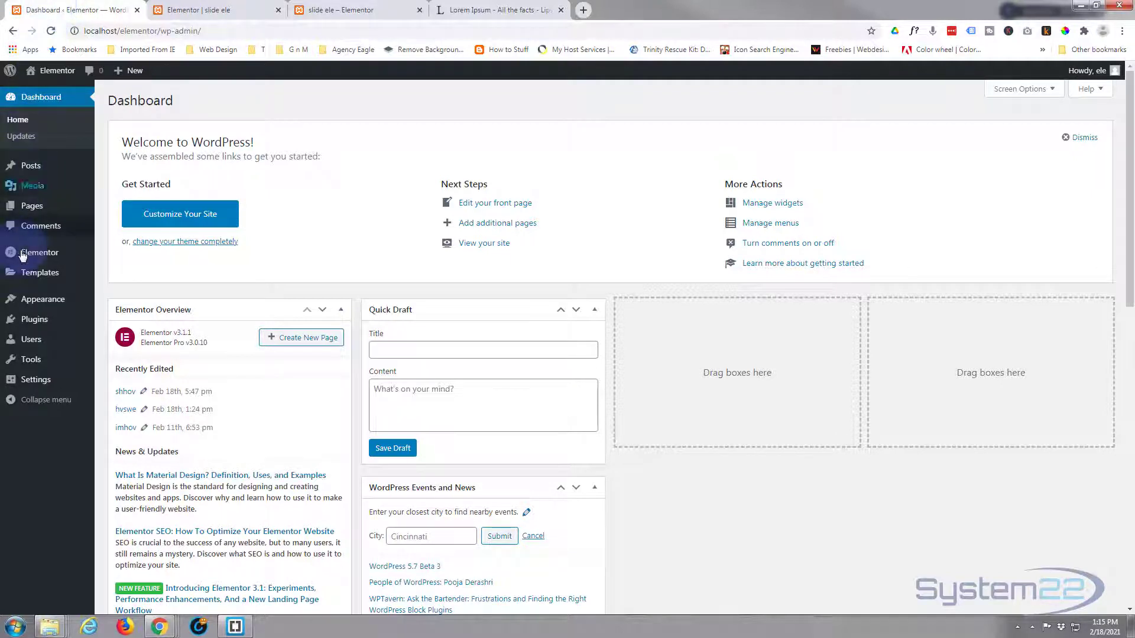
{"action": "mouse_move", "coordinate": [29, 302]}
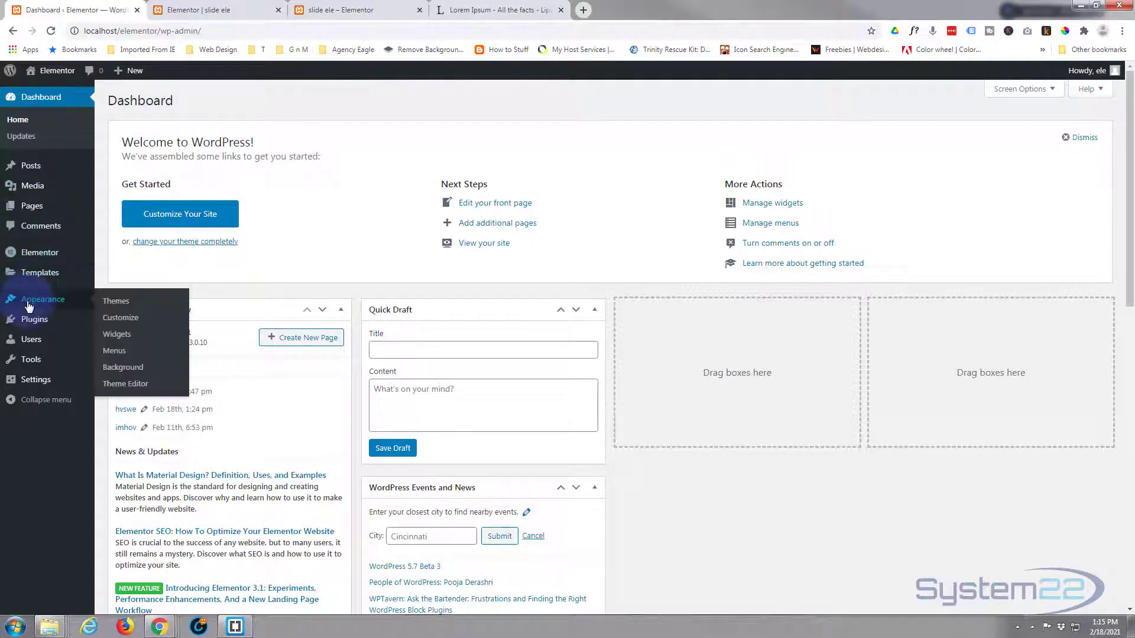
{"action": "left_click", "coordinate": [121, 319]}
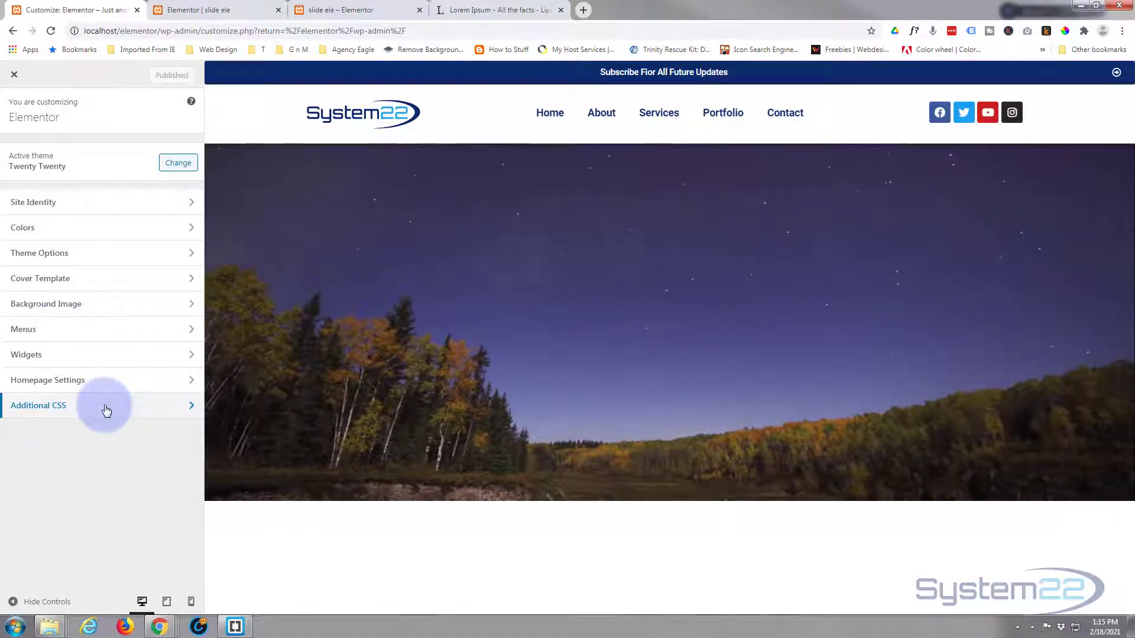
{"action": "left_click", "coordinate": [105, 410]}
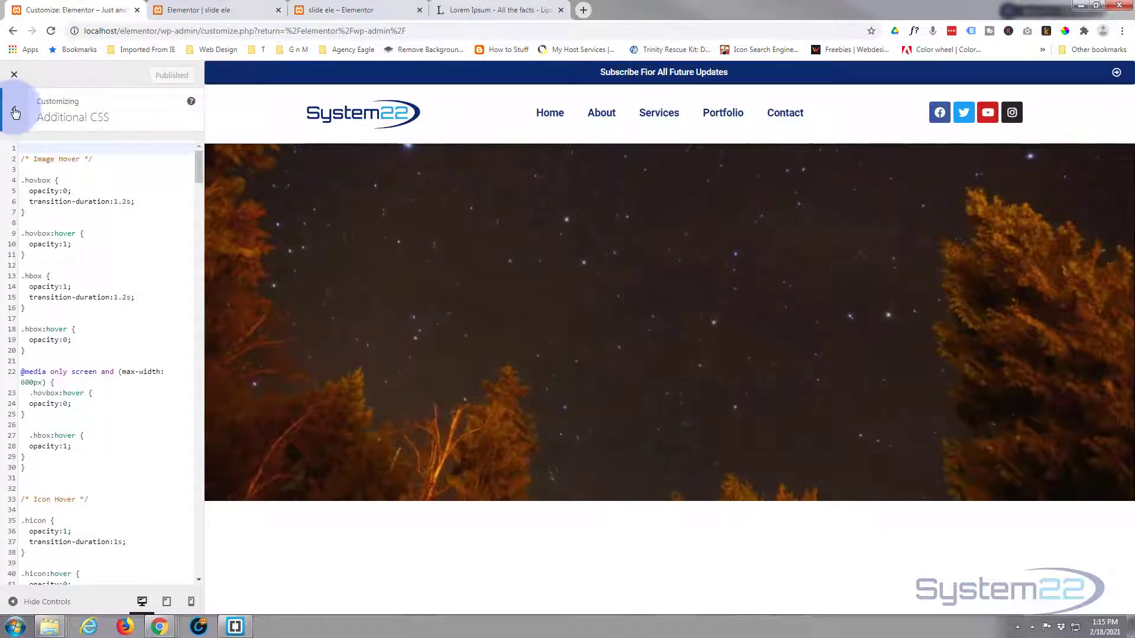
{"action": "left_click", "coordinate": [16, 112]}
{"action": "left_click", "coordinate": [72, 380]}
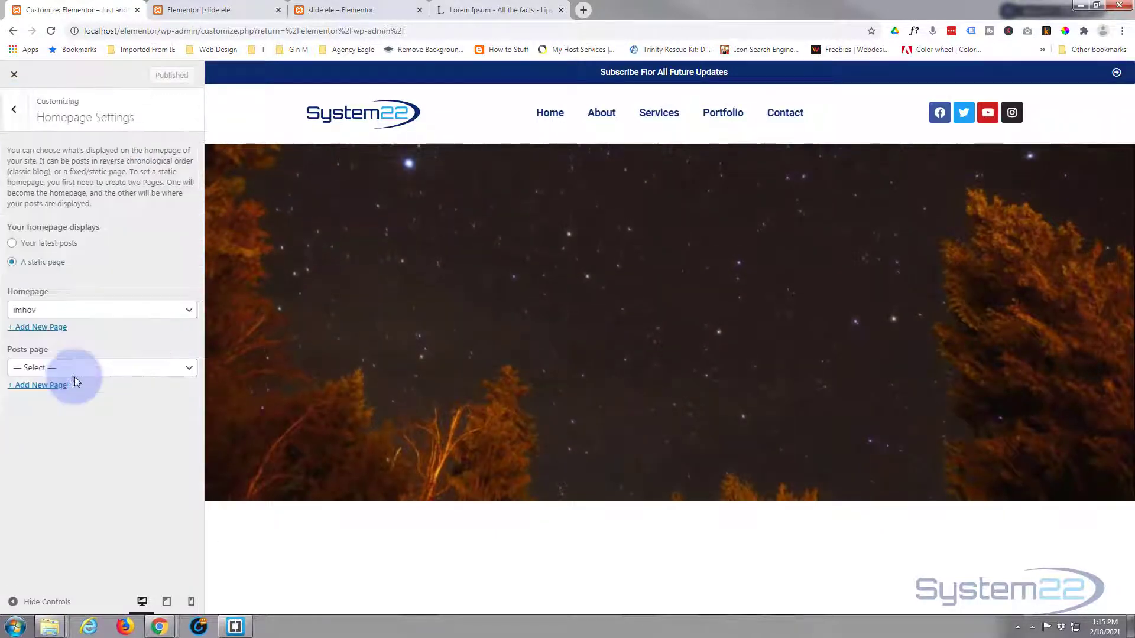
Reopen the Customizer's Additional CSS and compare it with the column's custom CSS area in the Elementor editor.
{"action": "left_click", "coordinate": [240, 11]}
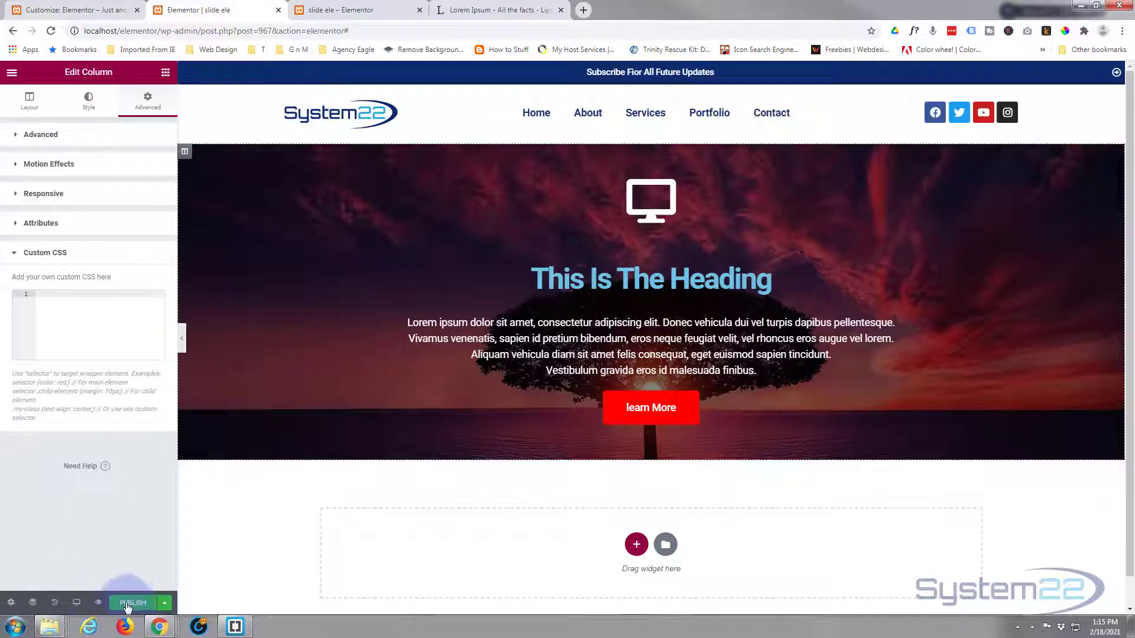
{"action": "left_click", "coordinate": [88, 10]}
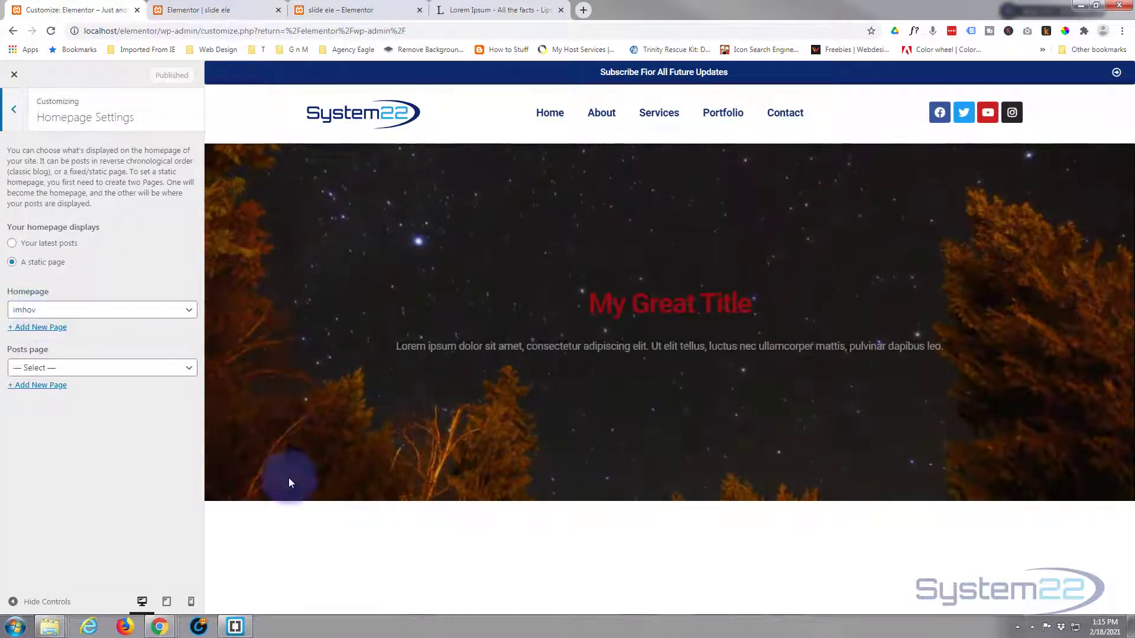
{"action": "left_click", "coordinate": [14, 110]}
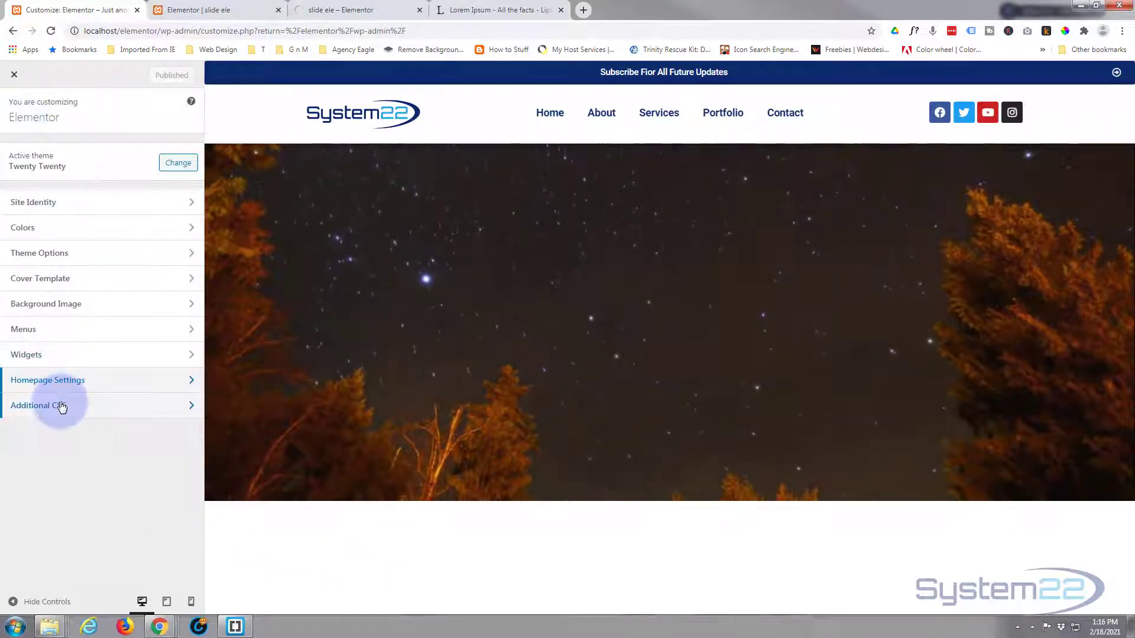
{"action": "left_click", "coordinate": [60, 404]}
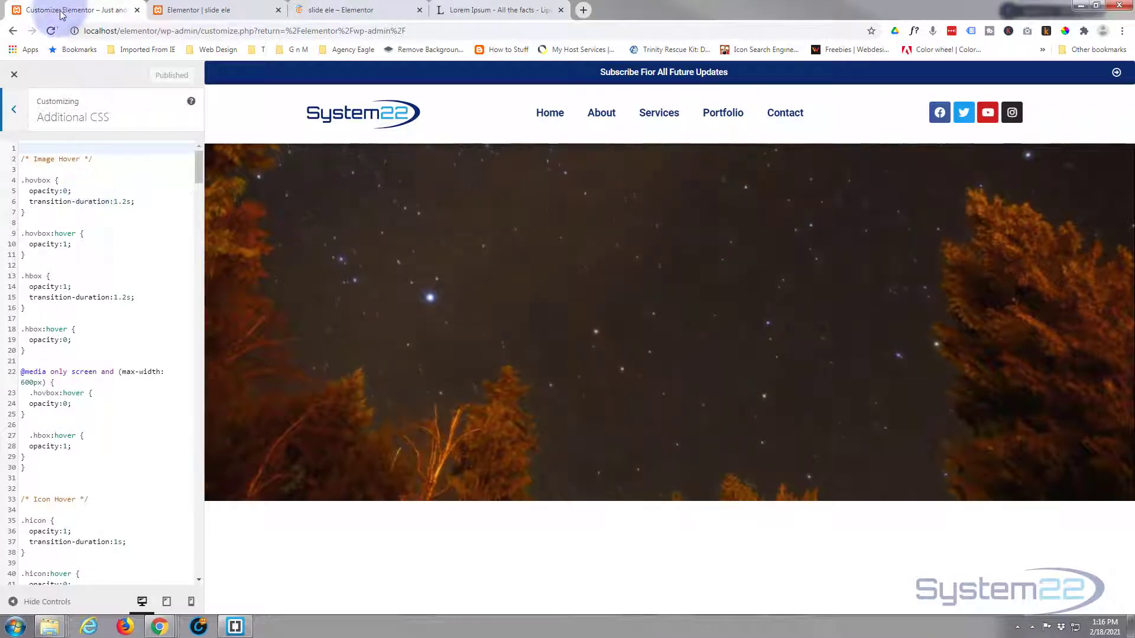
{"action": "left_click", "coordinate": [212, 10]}
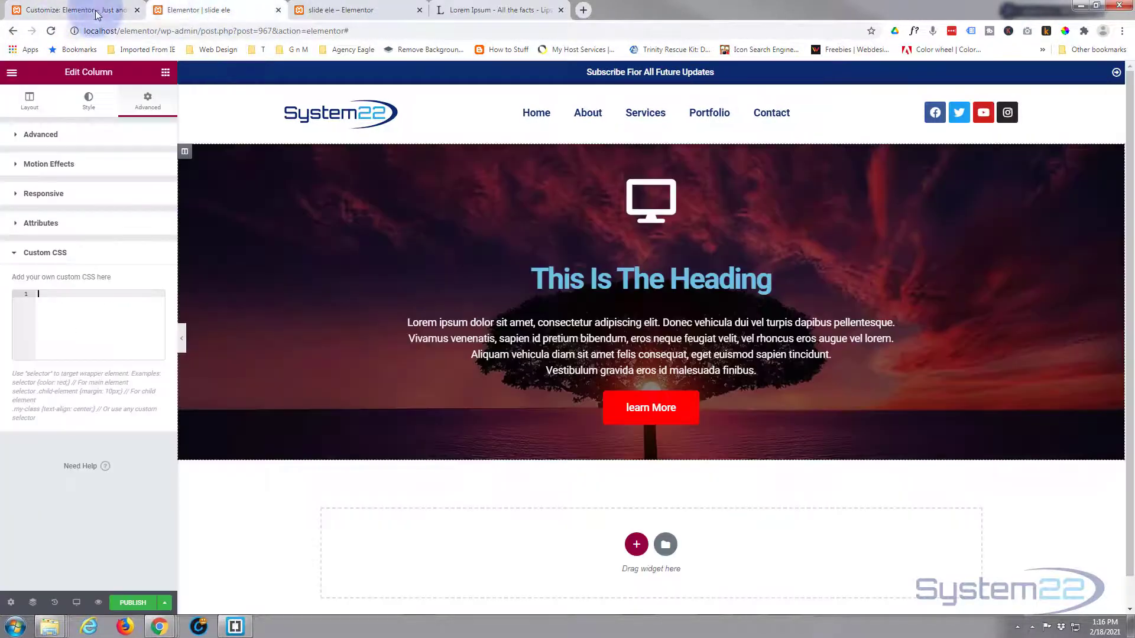
{"action": "left_click", "coordinate": [92, 8]}
{"action": "left_click", "coordinate": [198, 9]}
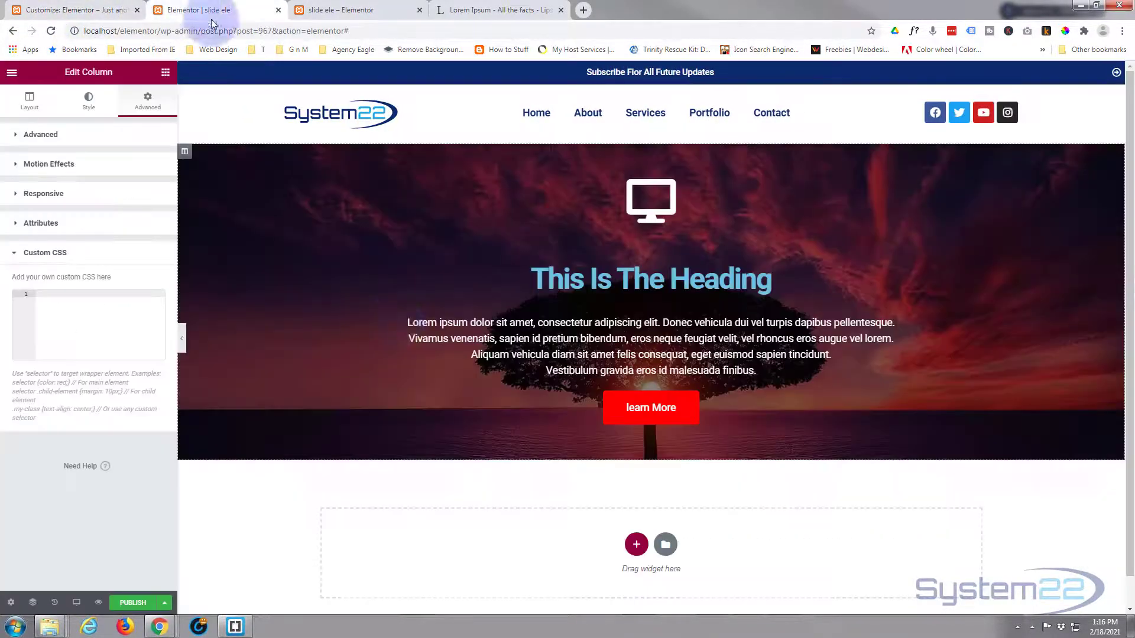
{"action": "left_click", "coordinate": [54, 11]}
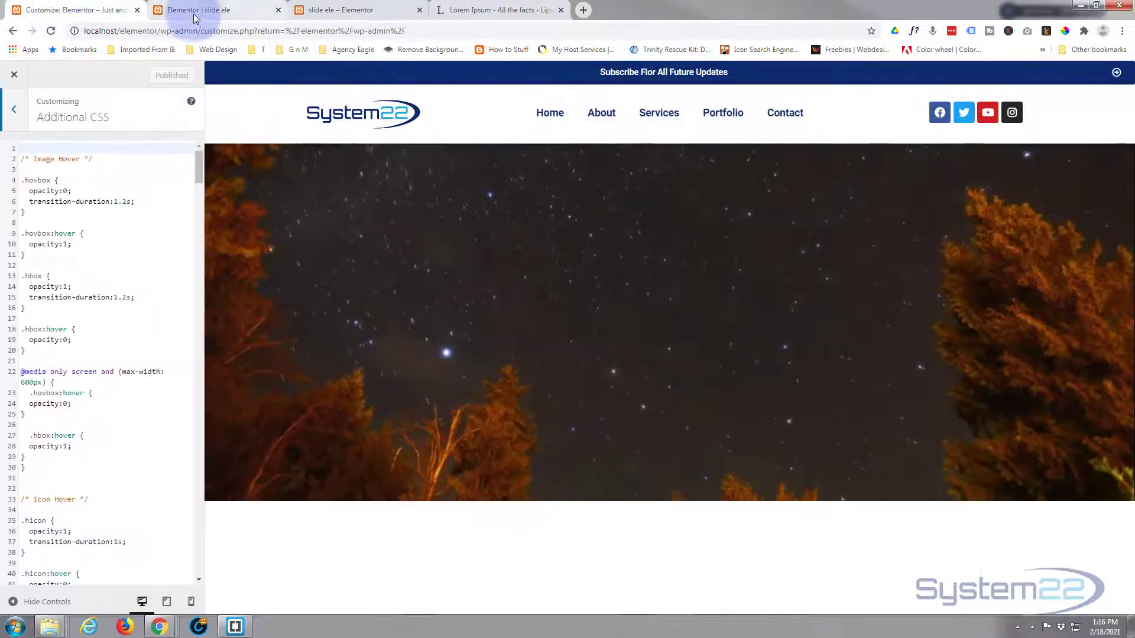
Return to the Elementor editor and set opacity:0 in the .sshover rule of the column's custom CSS.
{"action": "left_click", "coordinate": [194, 12]}
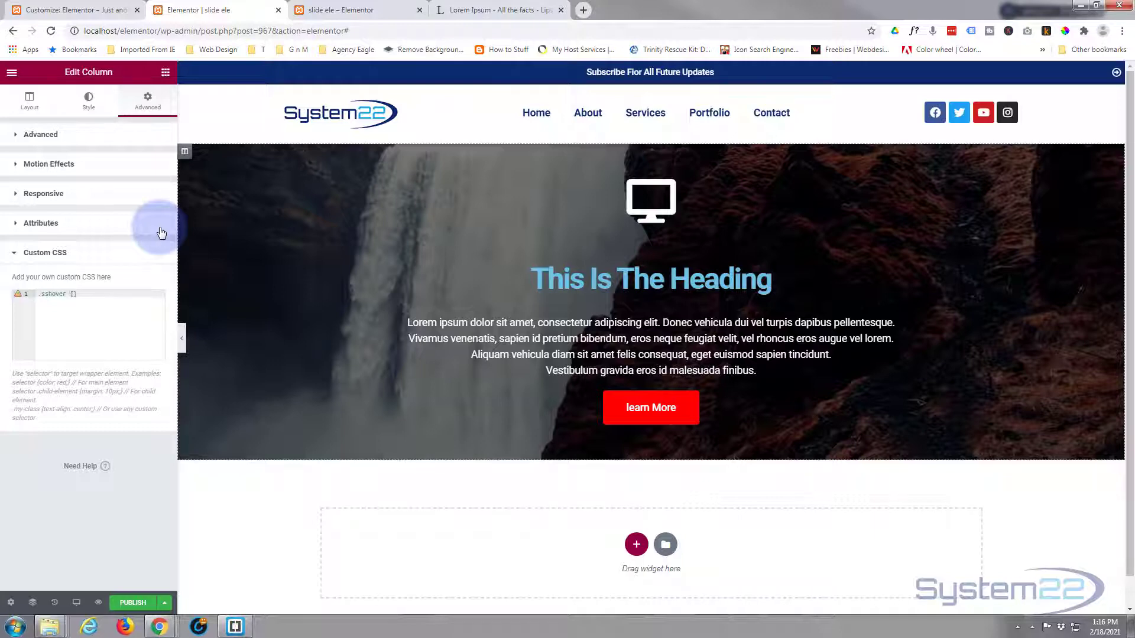
{"action": "key", "text": "Return"}
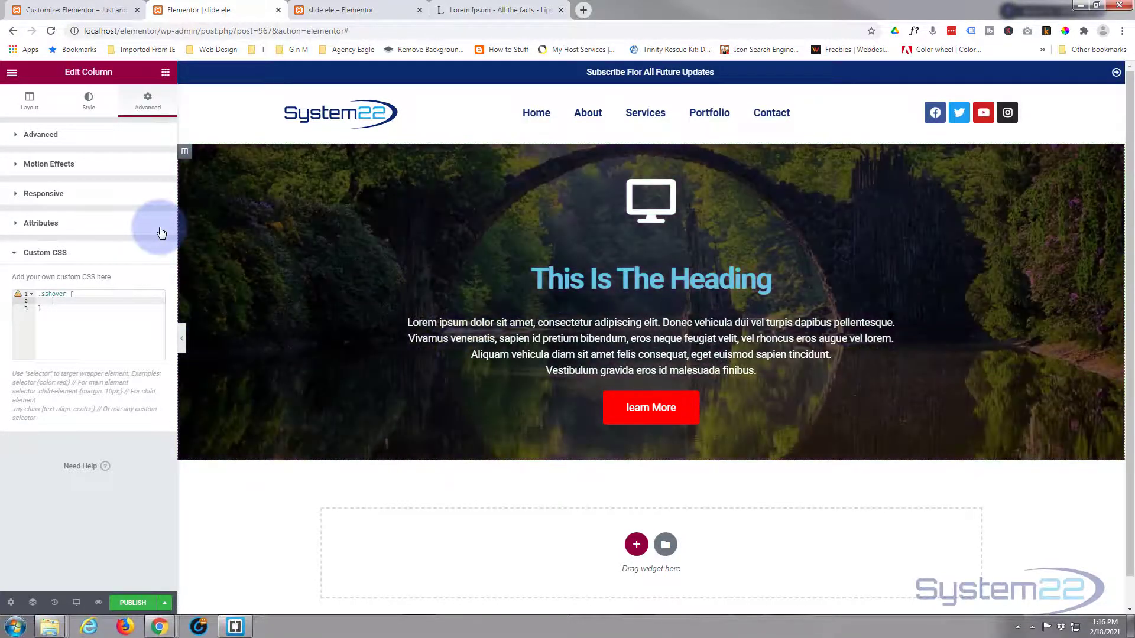
{"action": "type", "text": "opacity"}
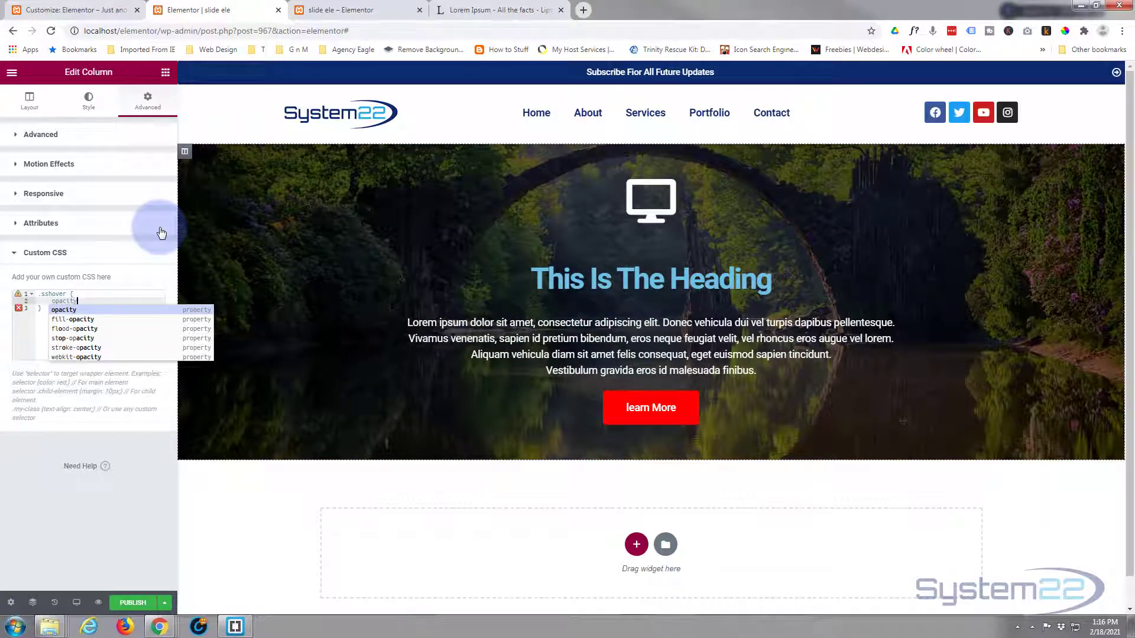
{"action": "type", "text": ":0;"}
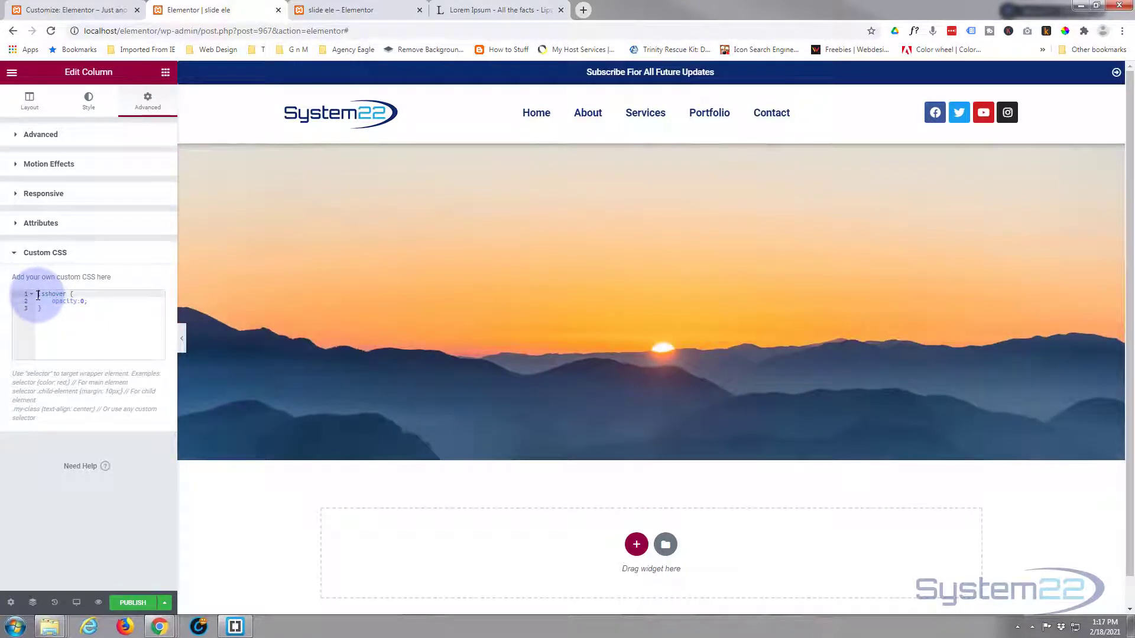
Duplicate the .sshover rule beneath the original, leaving a blank line between the two.
{"action": "left_click_drag", "start_coordinate": [37, 295], "coordinate": [46, 310]}
{"action": "key", "text": "ctrl+c"}
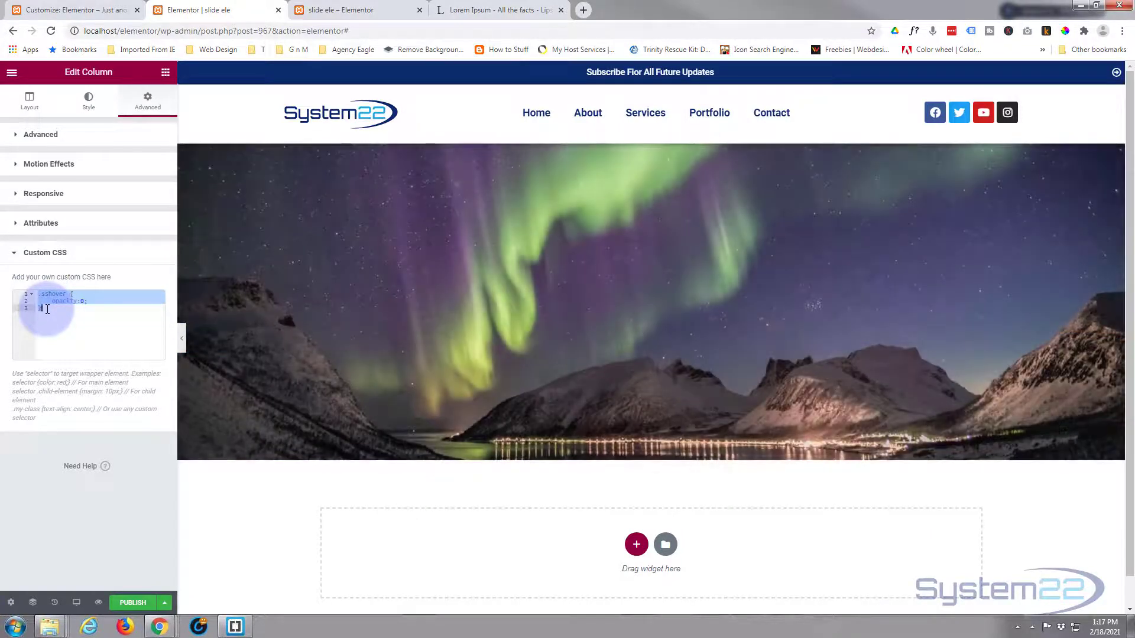
{"action": "left_click", "coordinate": [47, 309]}
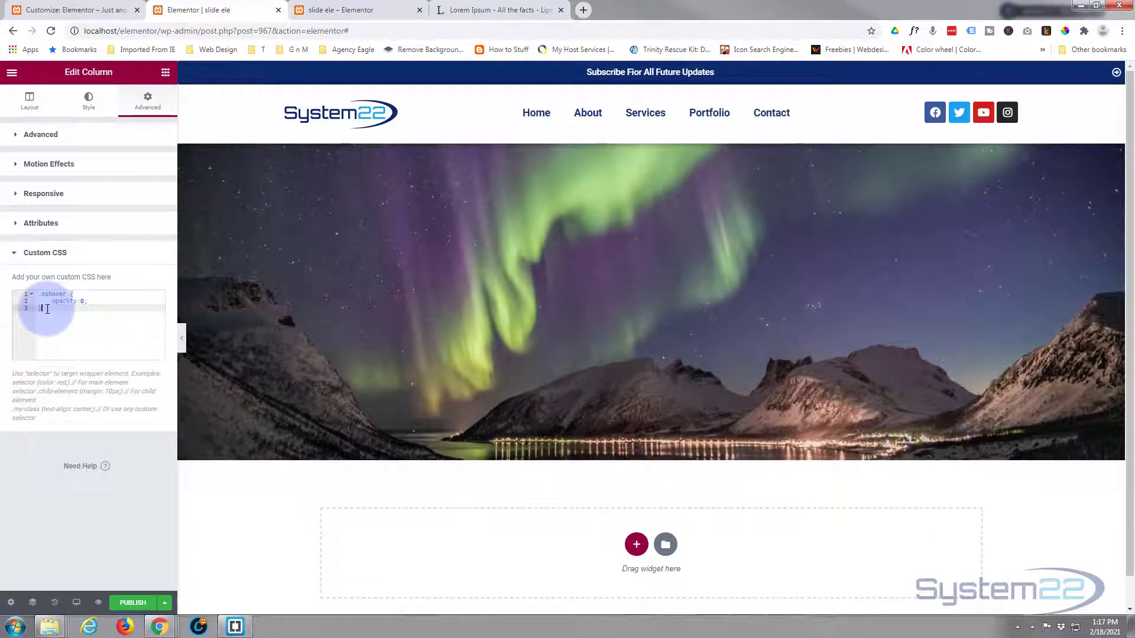
{"action": "key", "text": "Return"}
{"action": "key", "text": "Return"}
{"action": "key", "text": "ctrl+v"}
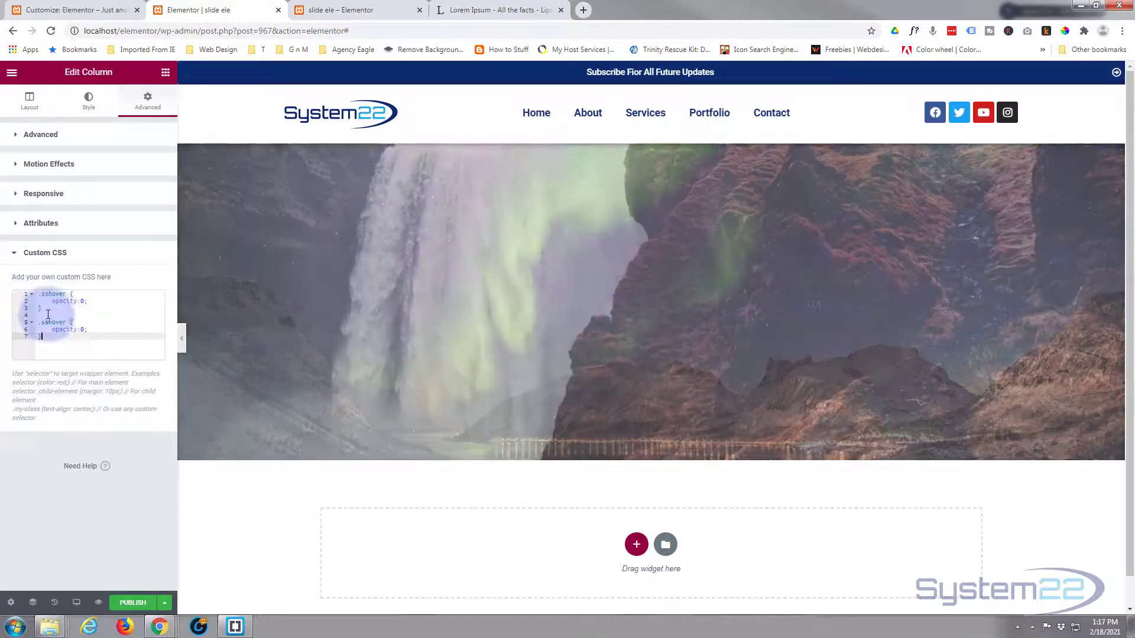
Change the second rule's selector to .sshover:hover and set its opacity to 1.
{"action": "left_click", "coordinate": [60, 323]}
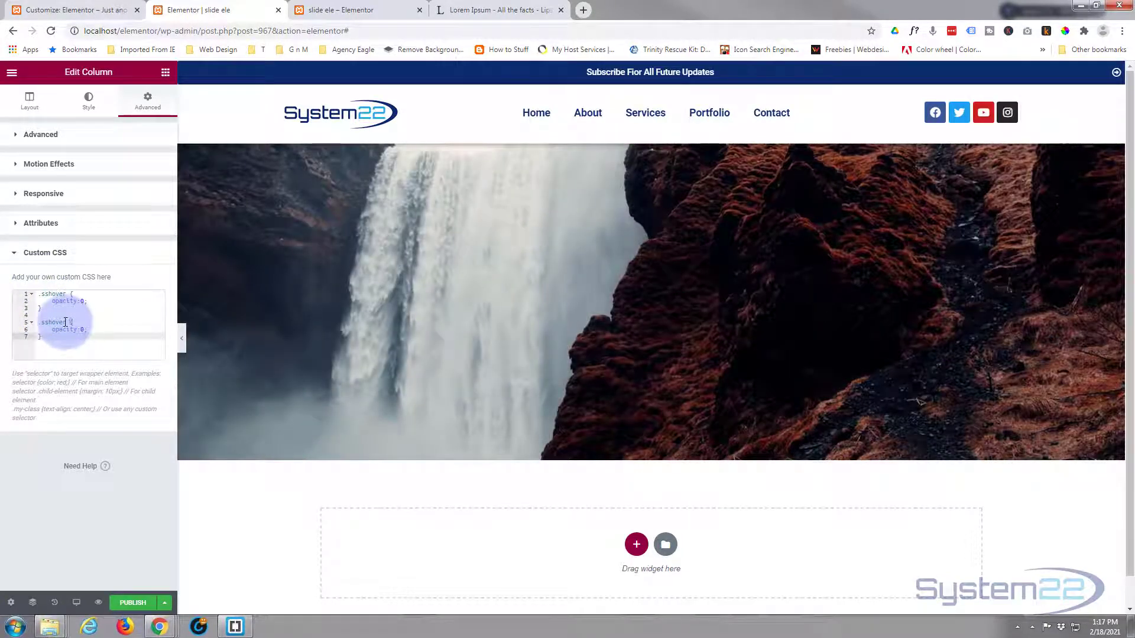
{"action": "left_click", "coordinate": [65, 322]}
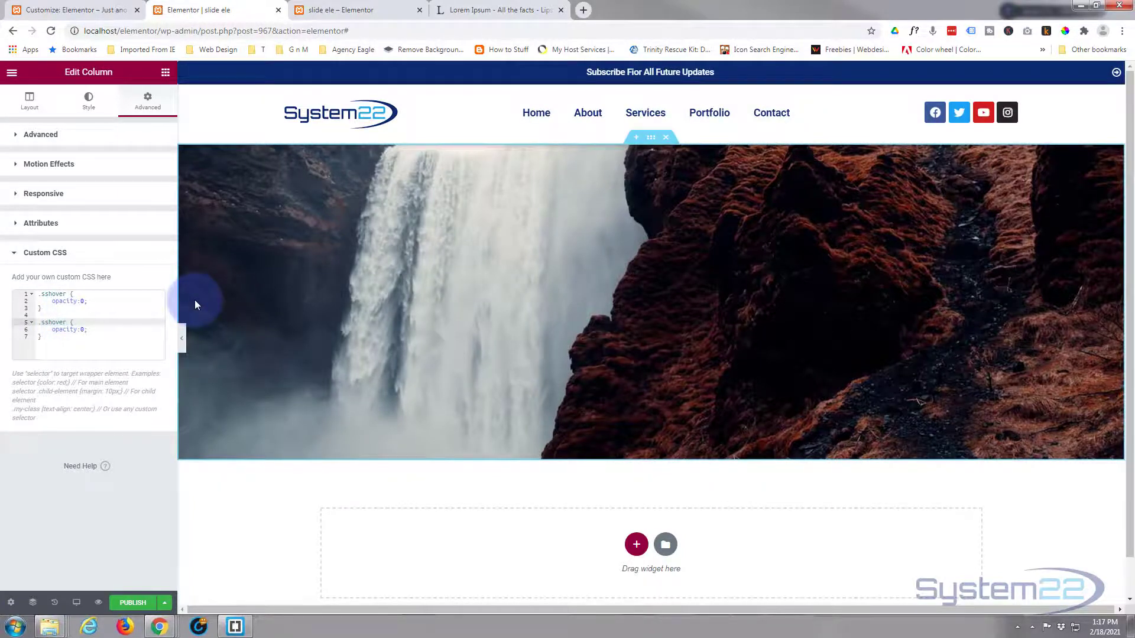
{"action": "type", "text": ":"}
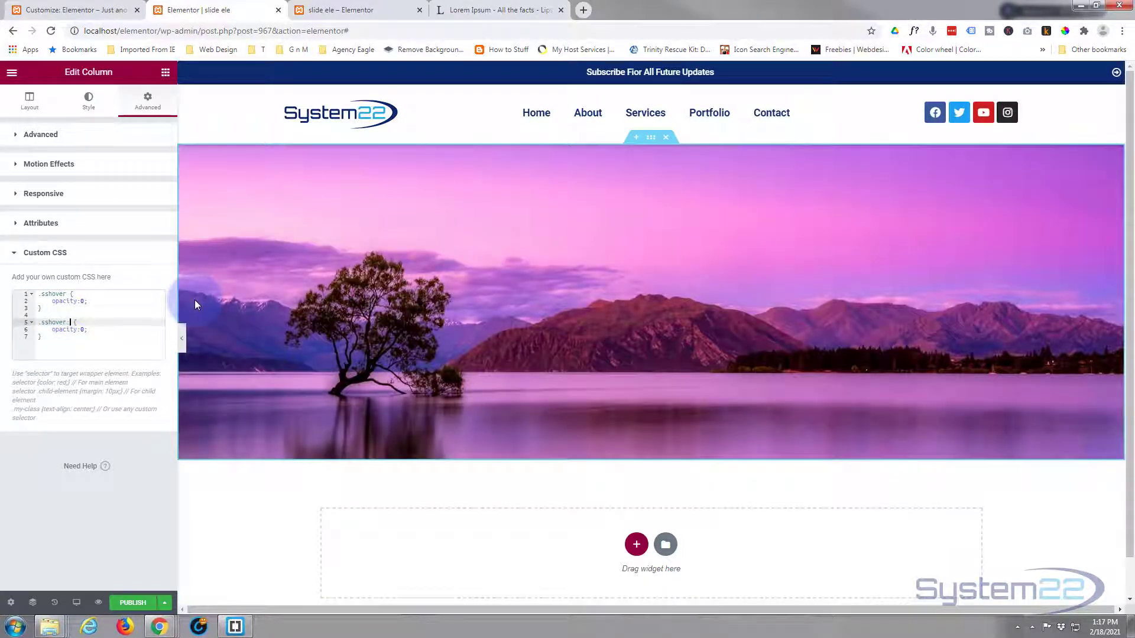
{"action": "type", "text": "hover"}
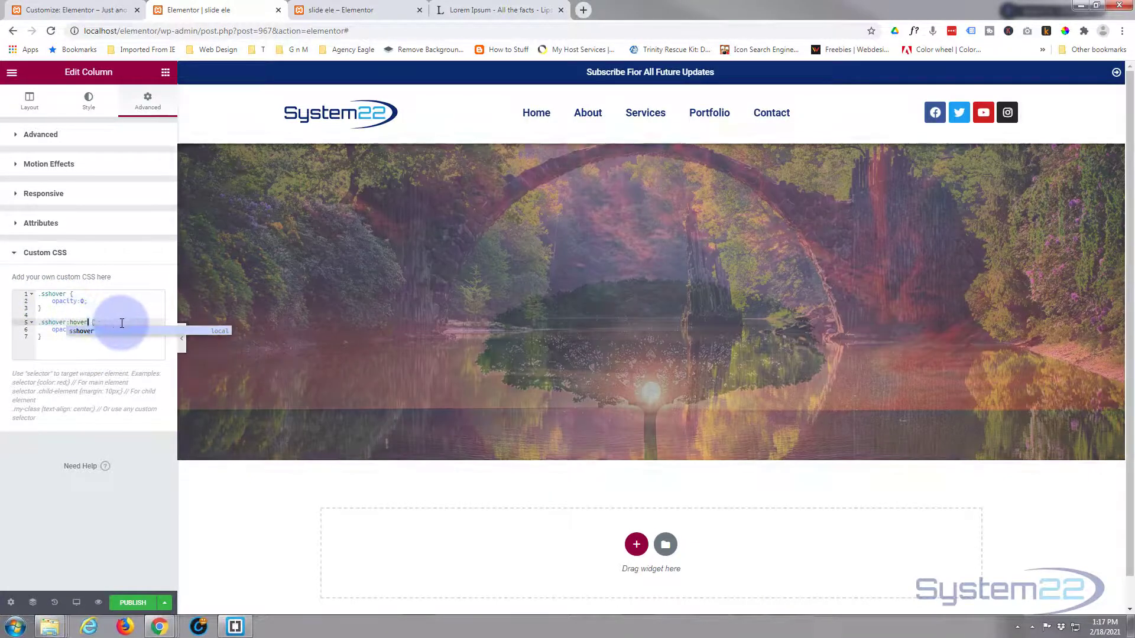
{"action": "key", "text": "Escape"}
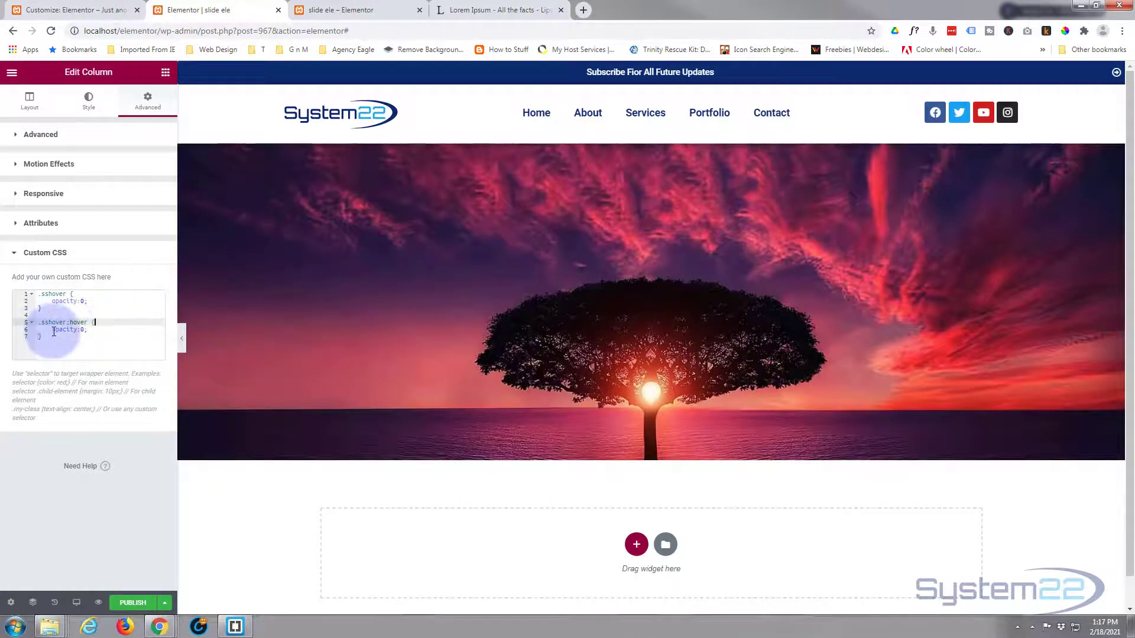
{"action": "double_click", "coordinate": [82, 329]}
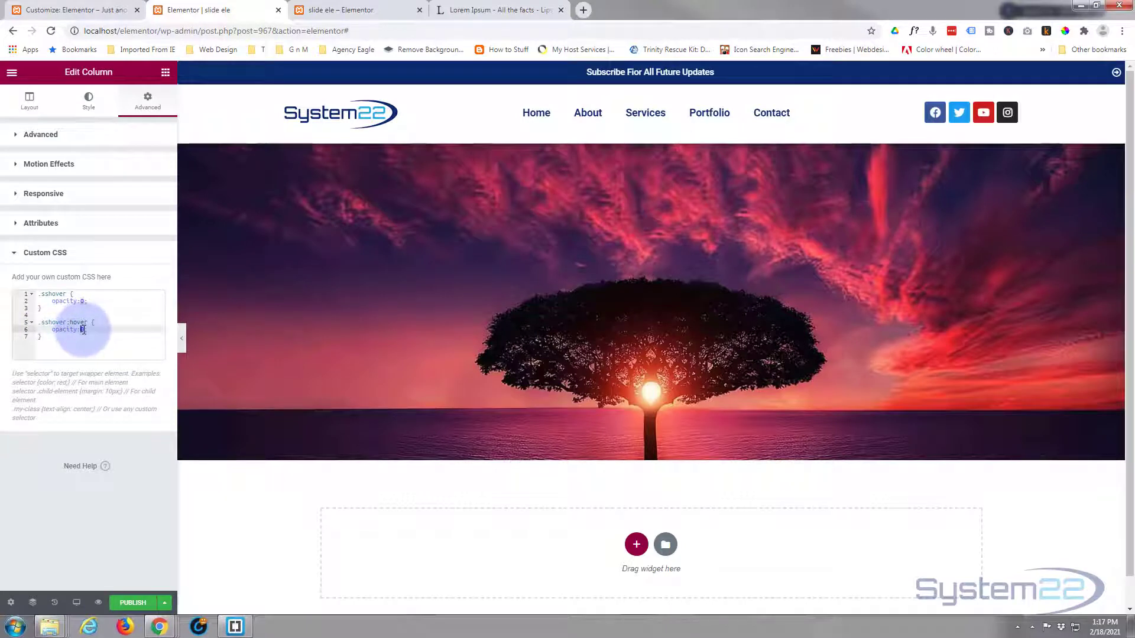
{"action": "type", "text": "1"}
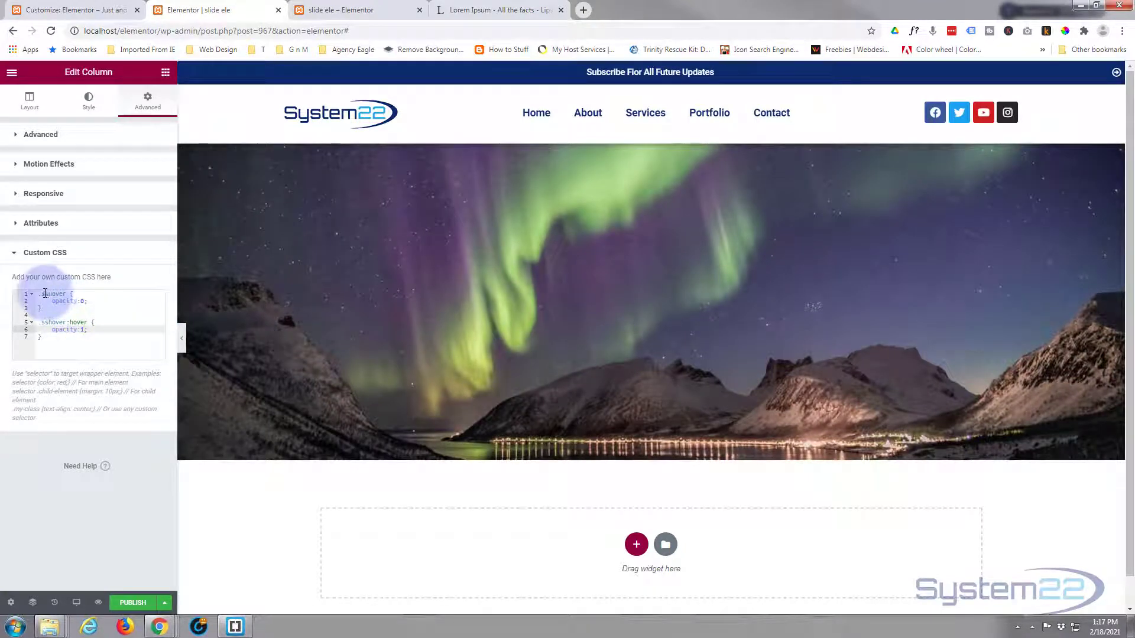
Add a transition-duration of 1.2s to the first .sshover rule and test the hover fade on the canvas.
{"action": "left_click", "coordinate": [115, 299]}
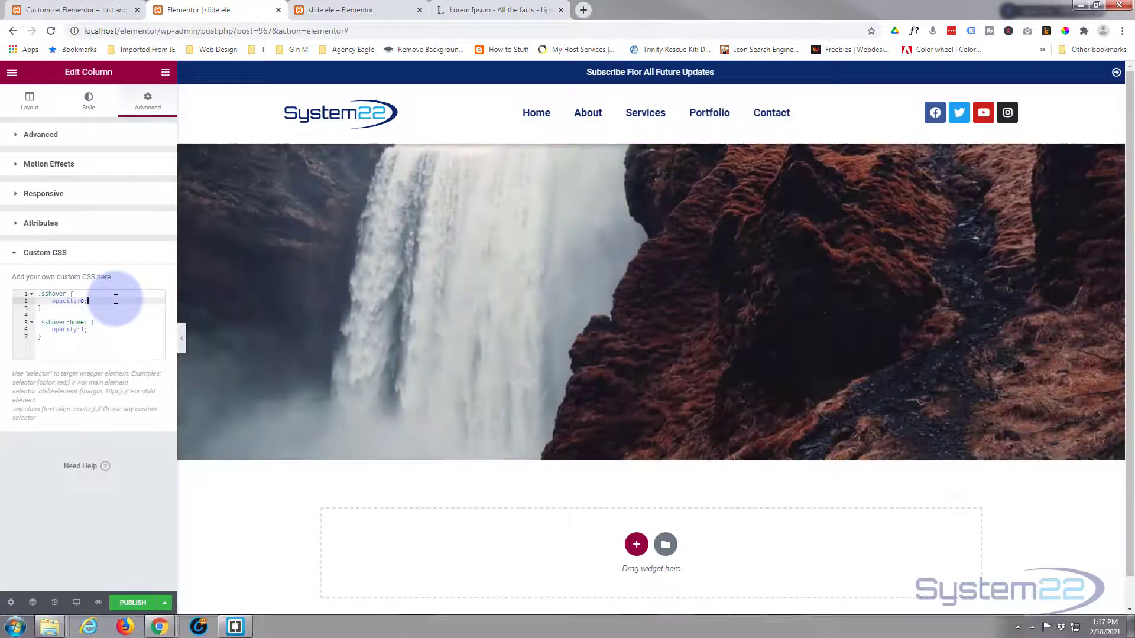
{"action": "key", "text": "Return"}
{"action": "type", "text": "tra"}
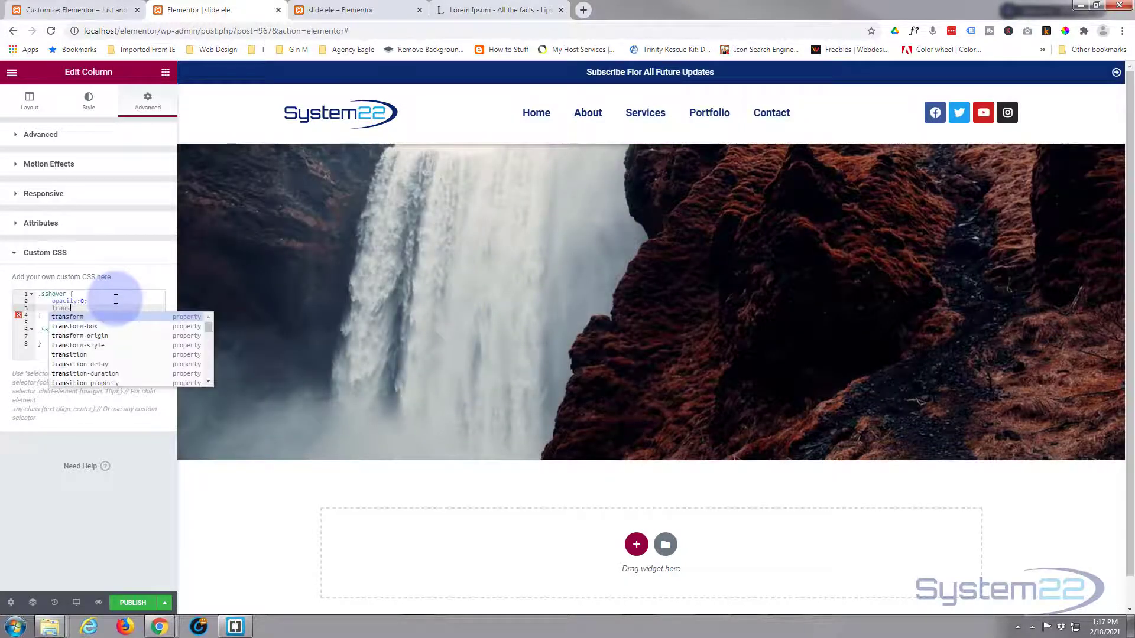
{"action": "type", "text": "ns"}
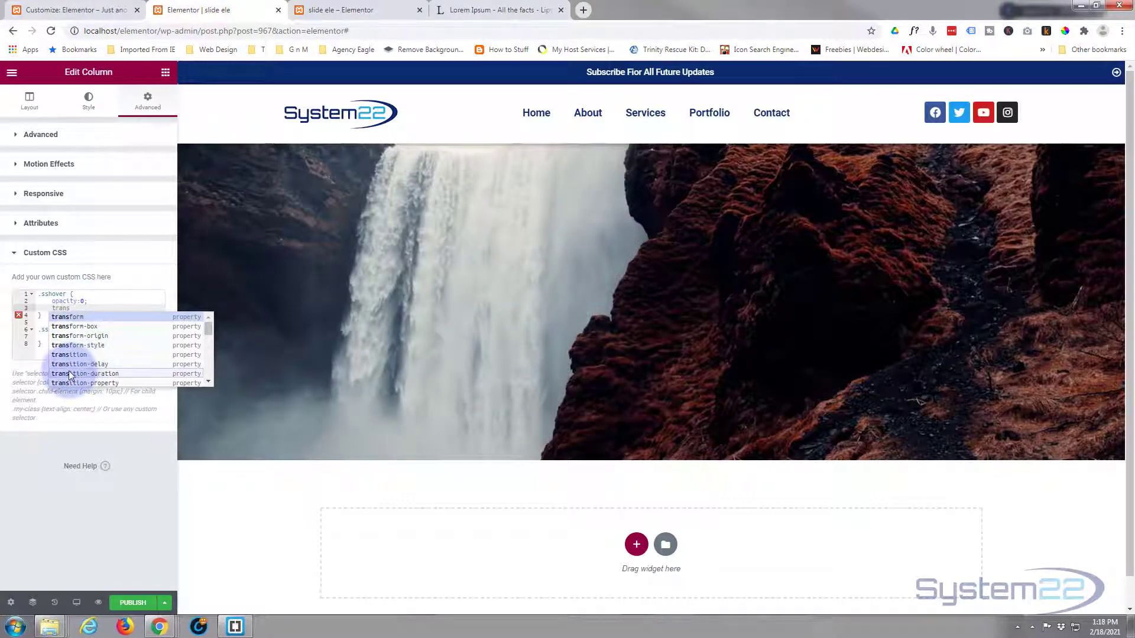
{"action": "left_click", "coordinate": [85, 373]}
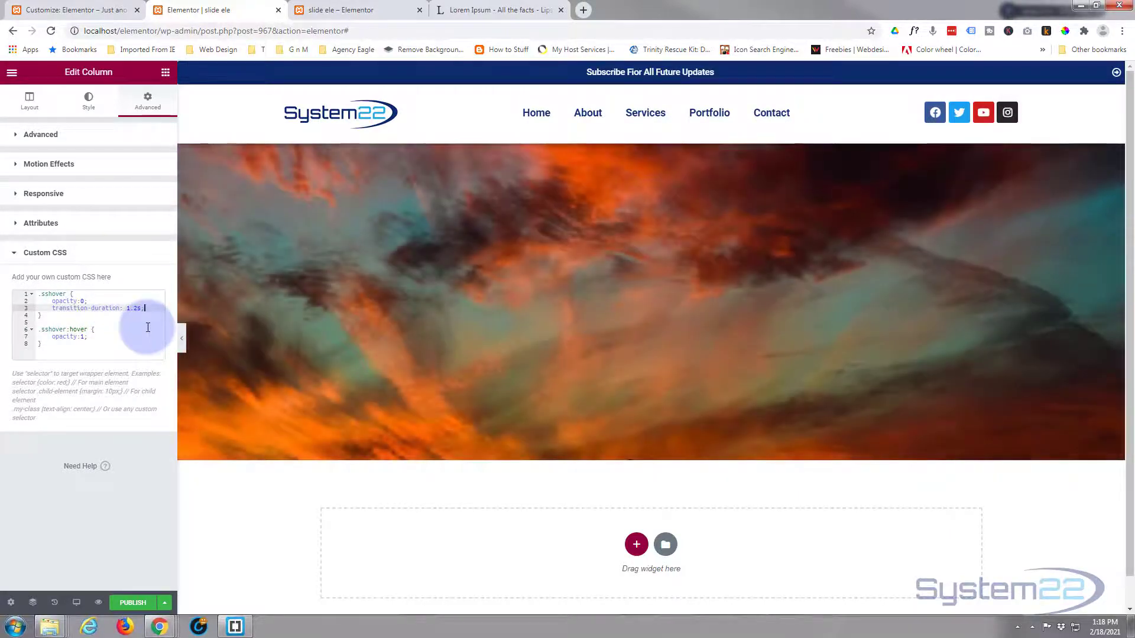
{"action": "mouse_move", "coordinate": [282, 432]}
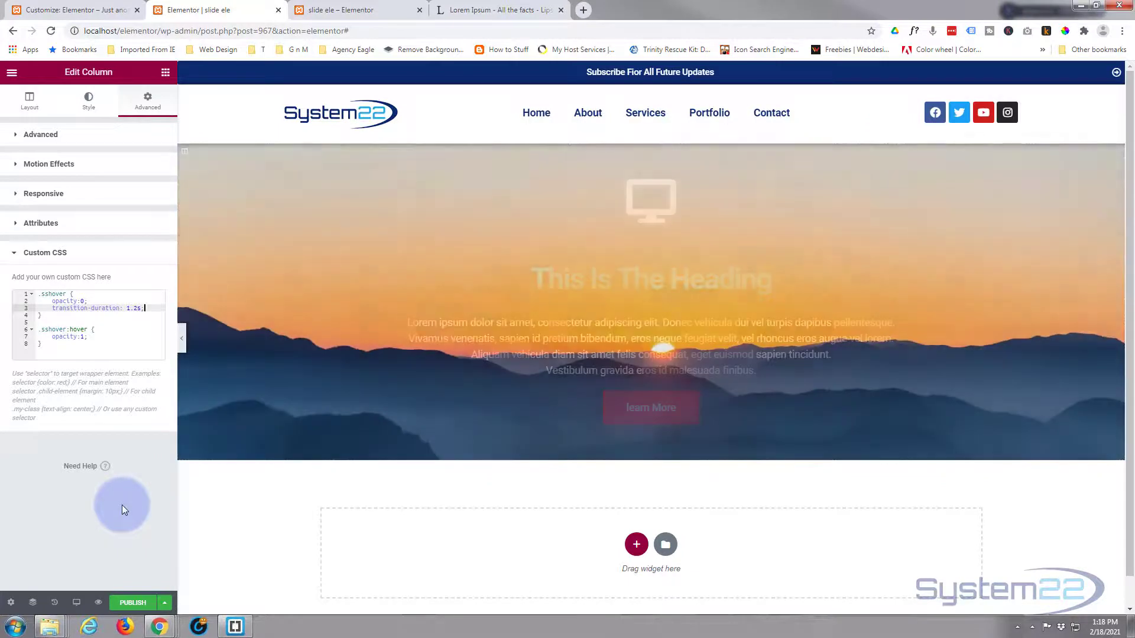
{"action": "mouse_move", "coordinate": [290, 392]}
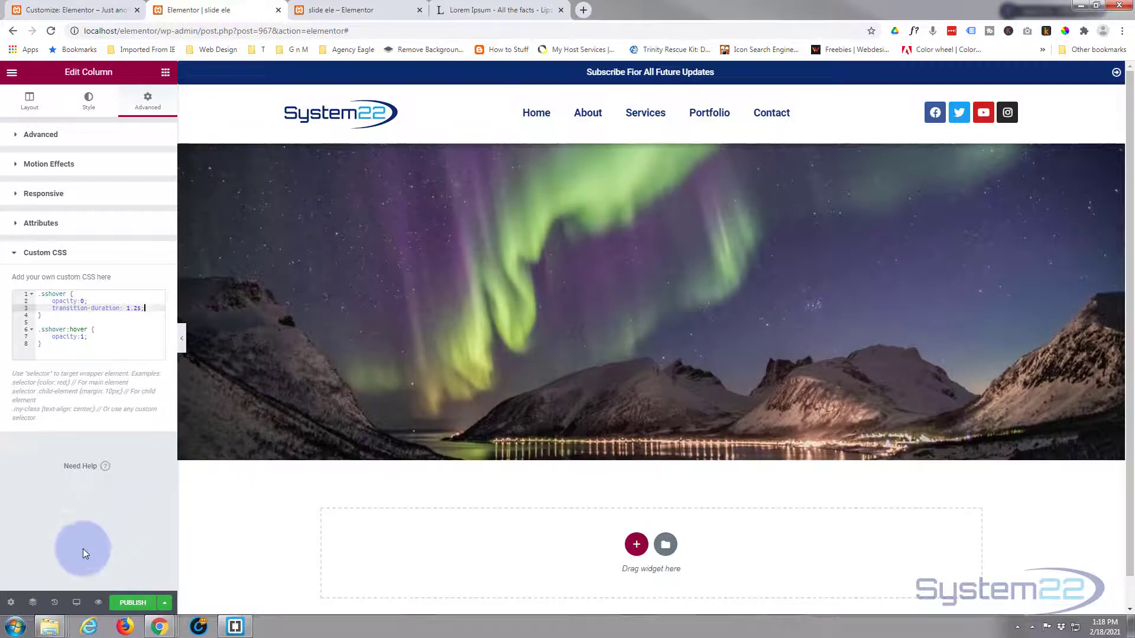
Check the slideshow section and its hover content in the tablet and mobile responsive previews.
{"action": "left_click", "coordinate": [75, 602]}
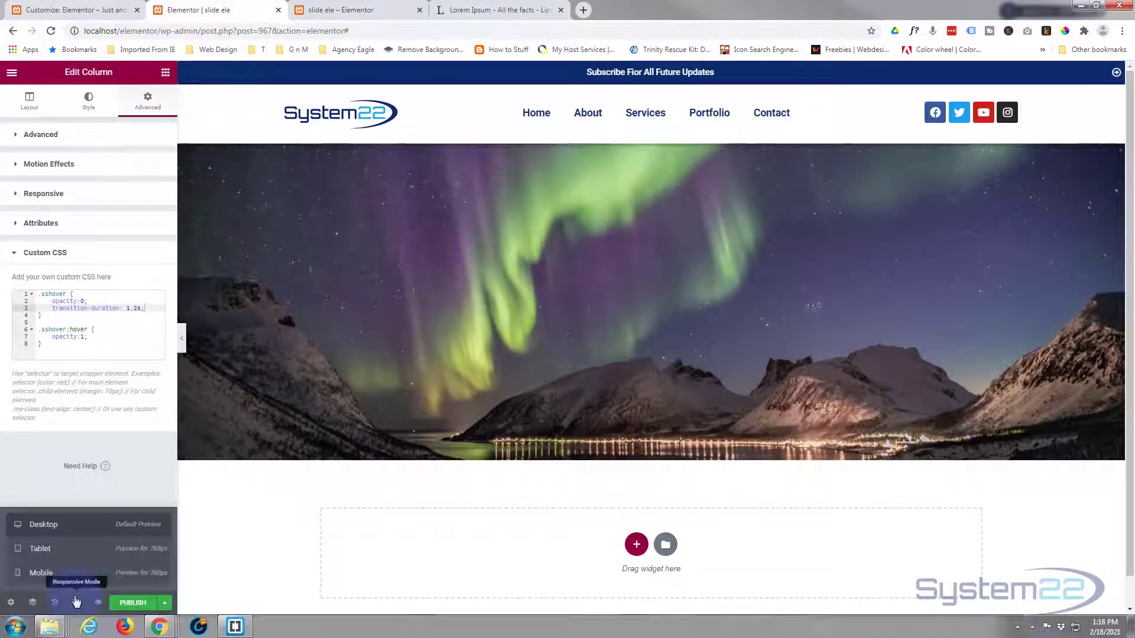
{"action": "left_click", "coordinate": [47, 552]}
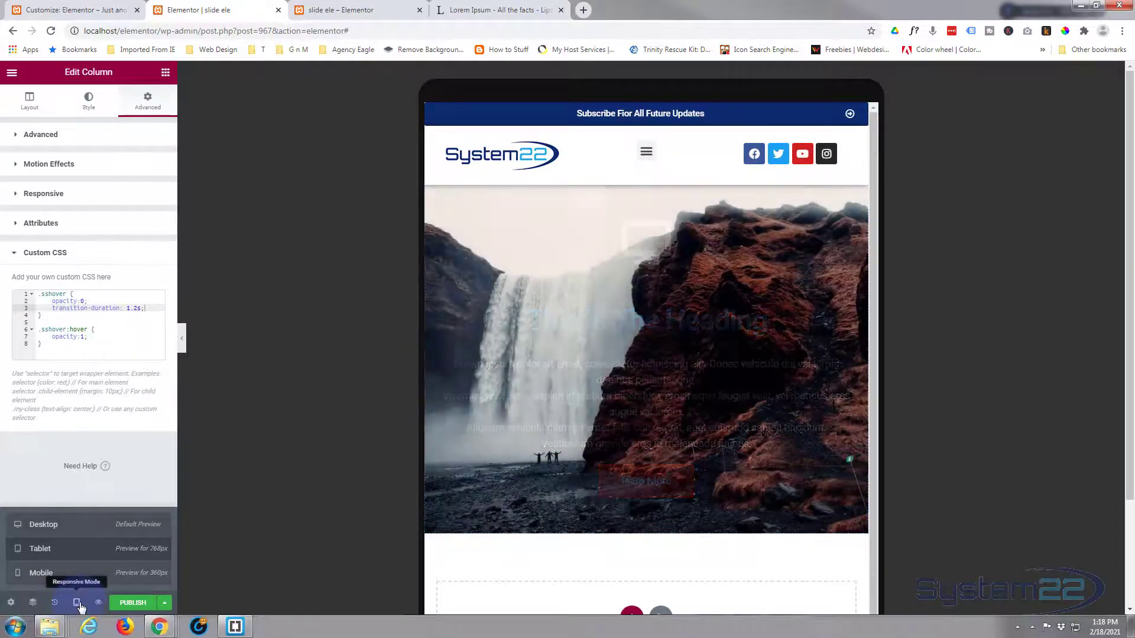
{"action": "left_click", "coordinate": [35, 573]}
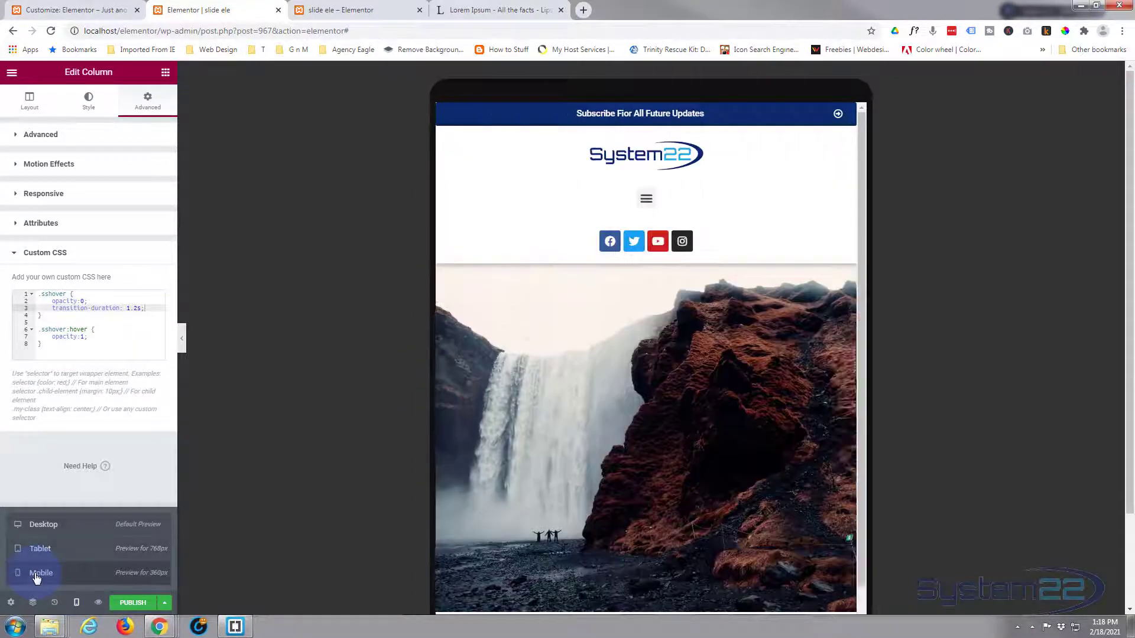
{"action": "scroll", "coordinate": [635, 395], "scroll_direction": "down", "scroll_amount": 5}
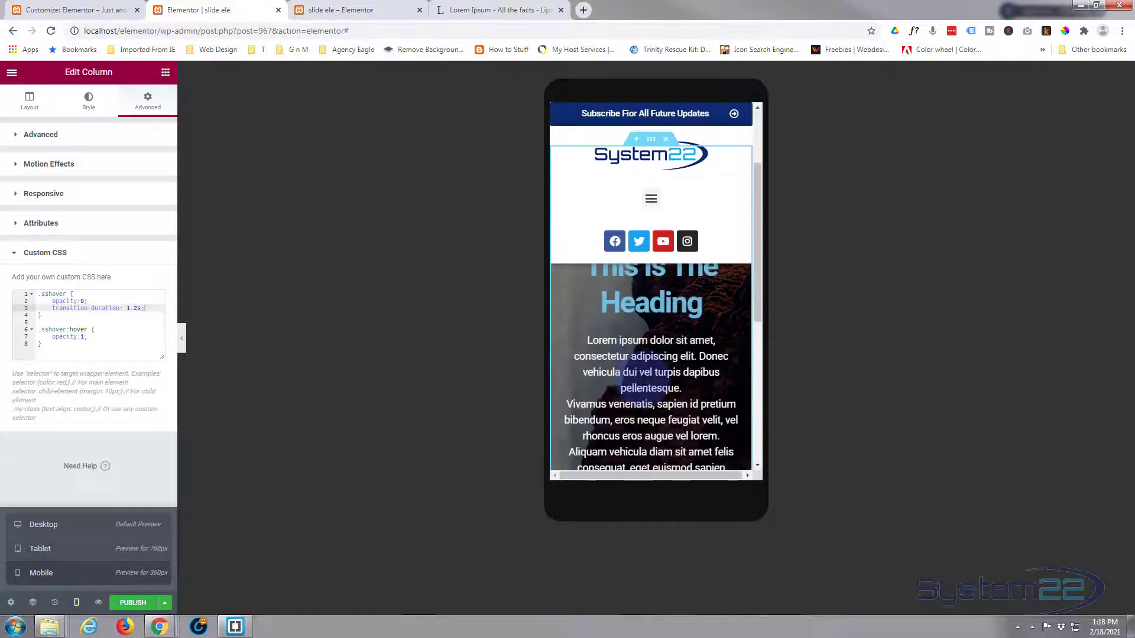
{"action": "scroll", "coordinate": [643, 380], "scroll_direction": "up", "scroll_amount": 5}
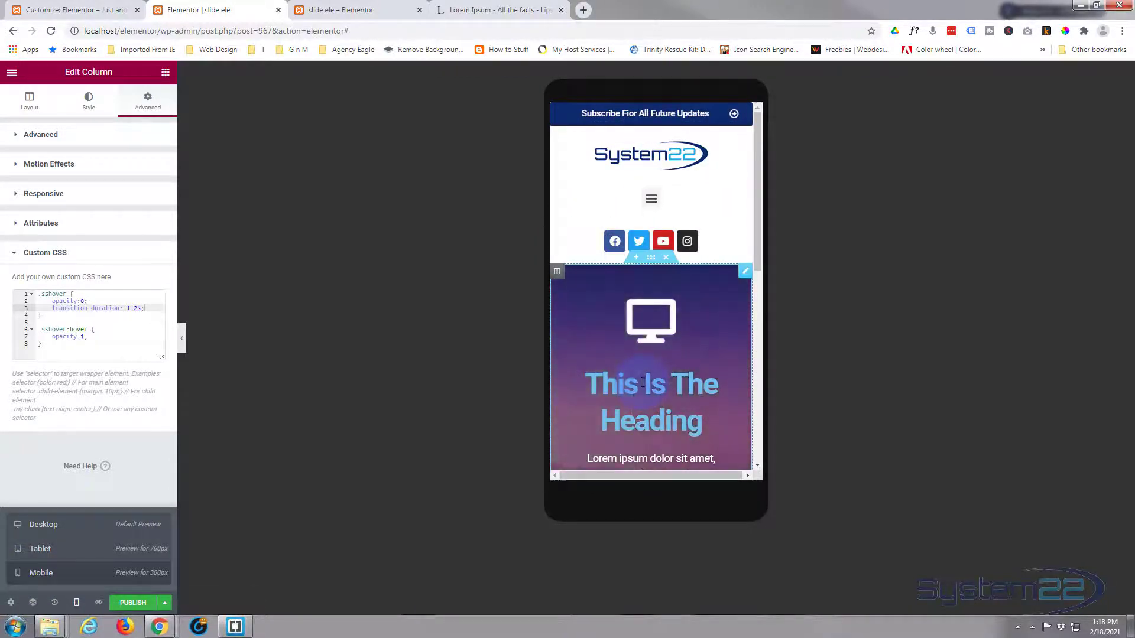
{"action": "scroll", "coordinate": [646, 378], "scroll_direction": "down", "scroll_amount": 2}
{"action": "scroll", "coordinate": [642, 383], "scroll_direction": "down", "scroll_amount": 5}
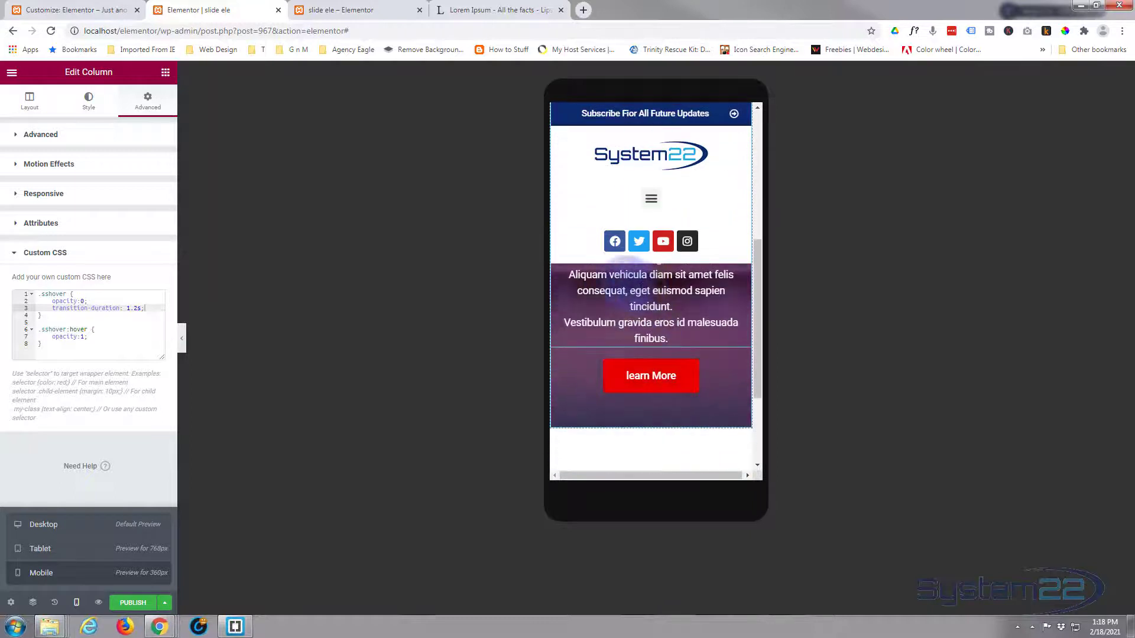
{"action": "scroll", "coordinate": [613, 304], "scroll_direction": "up", "scroll_amount": 6}
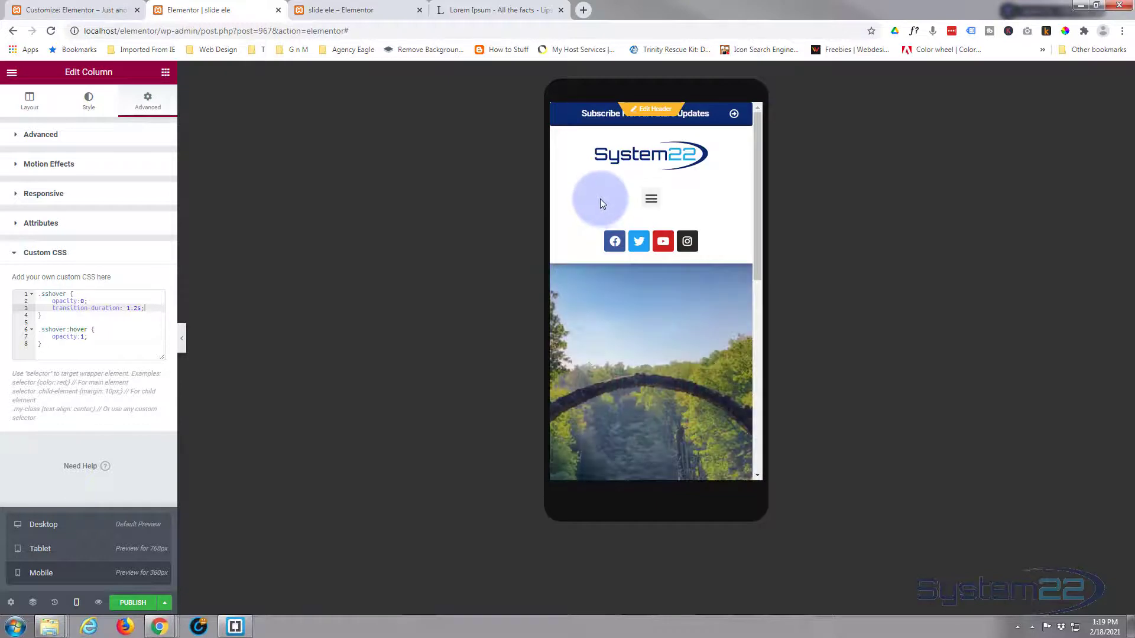
{"action": "scroll", "coordinate": [592, 308], "scroll_direction": "down", "scroll_amount": 3}
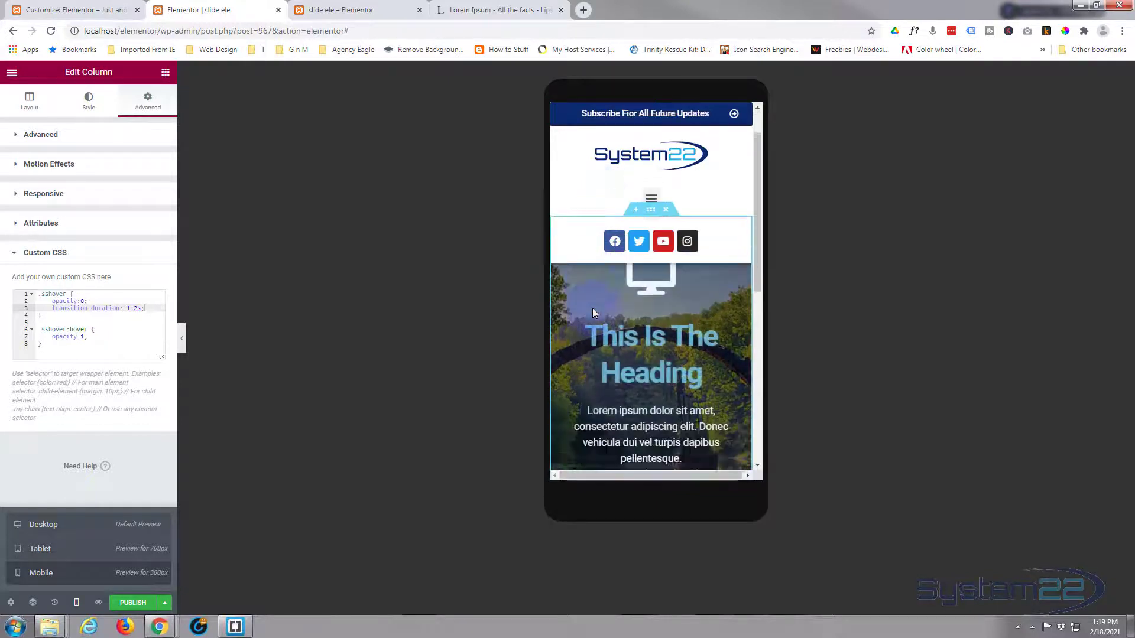
{"action": "scroll", "coordinate": [594, 308], "scroll_direction": "up", "scroll_amount": 3}
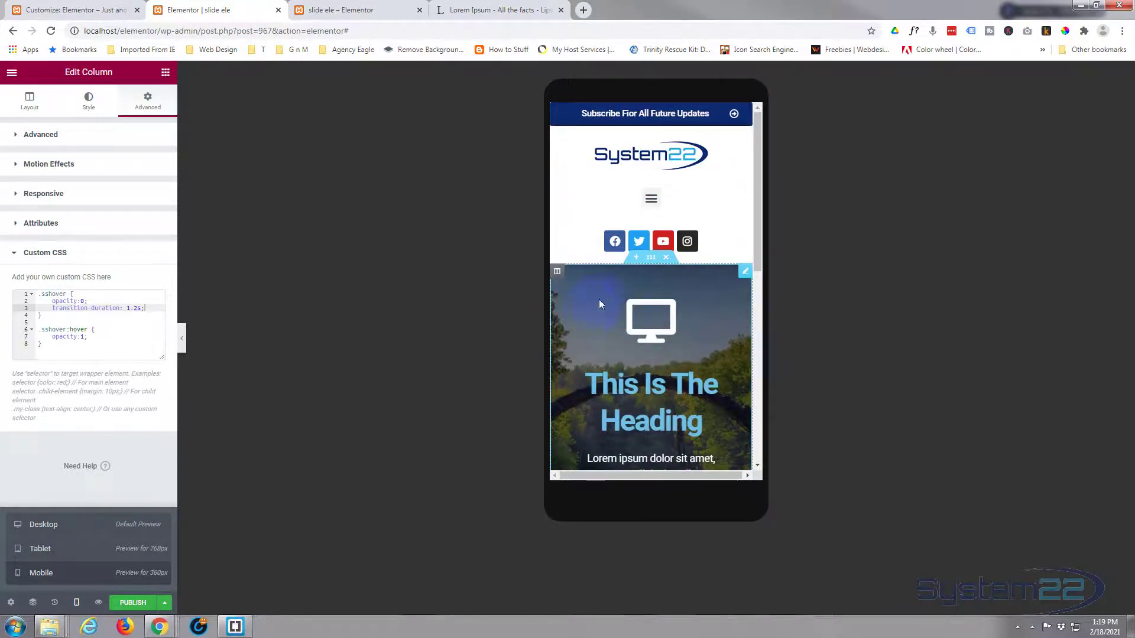
Restore the desktop view, publish the page and preview the changes on the live page.
{"action": "left_click", "coordinate": [52, 530]}
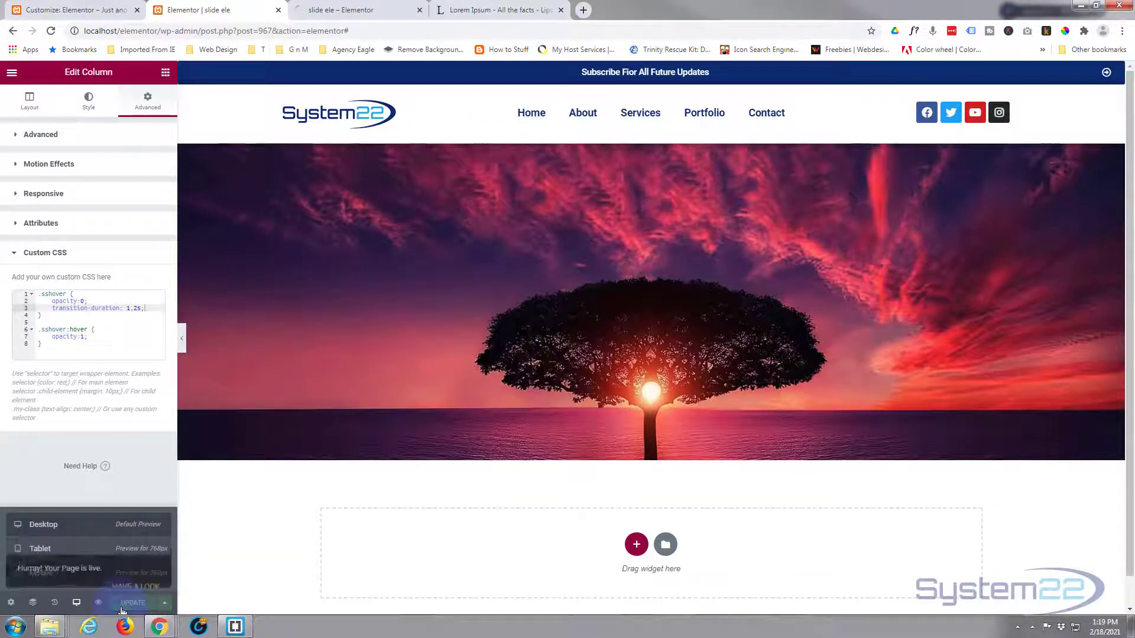
{"action": "left_click", "coordinate": [99, 603]}
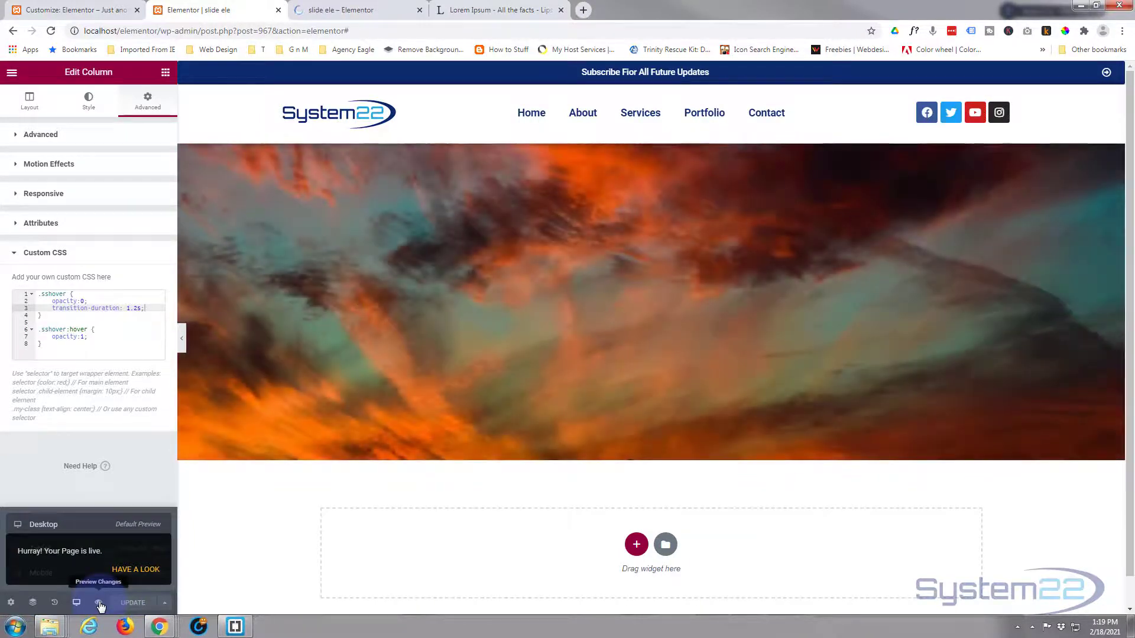
{"action": "left_click", "coordinate": [99, 603]}
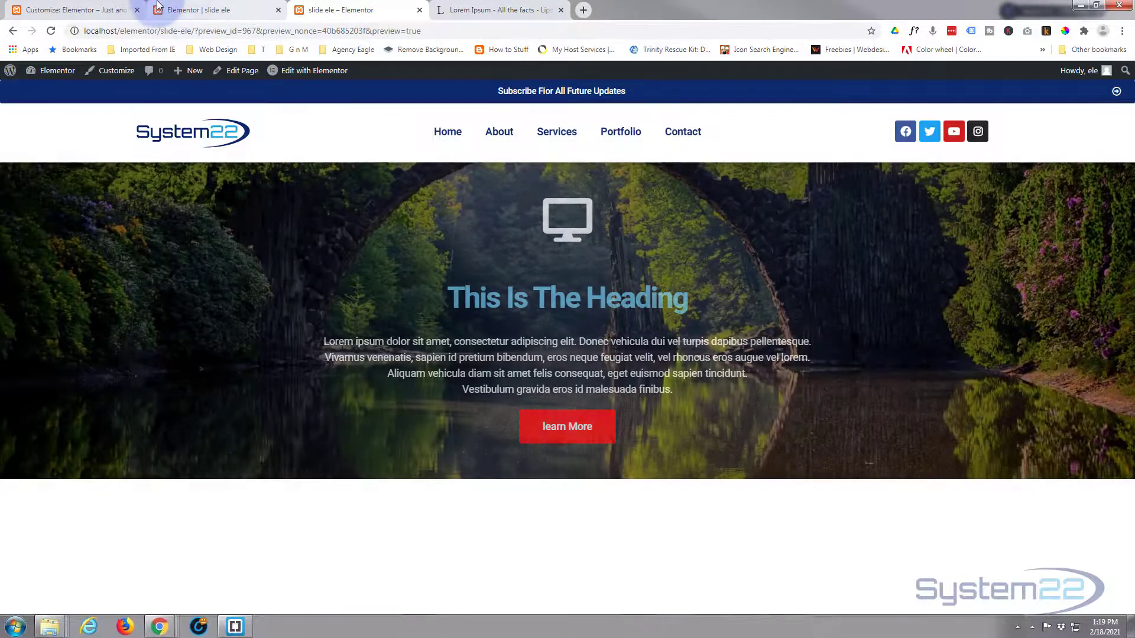
Copy both .sshover rules from the column's custom CSS in the Elementor editor and switch to the Customizer's Additional CSS.
{"action": "left_click", "coordinate": [218, 12]}
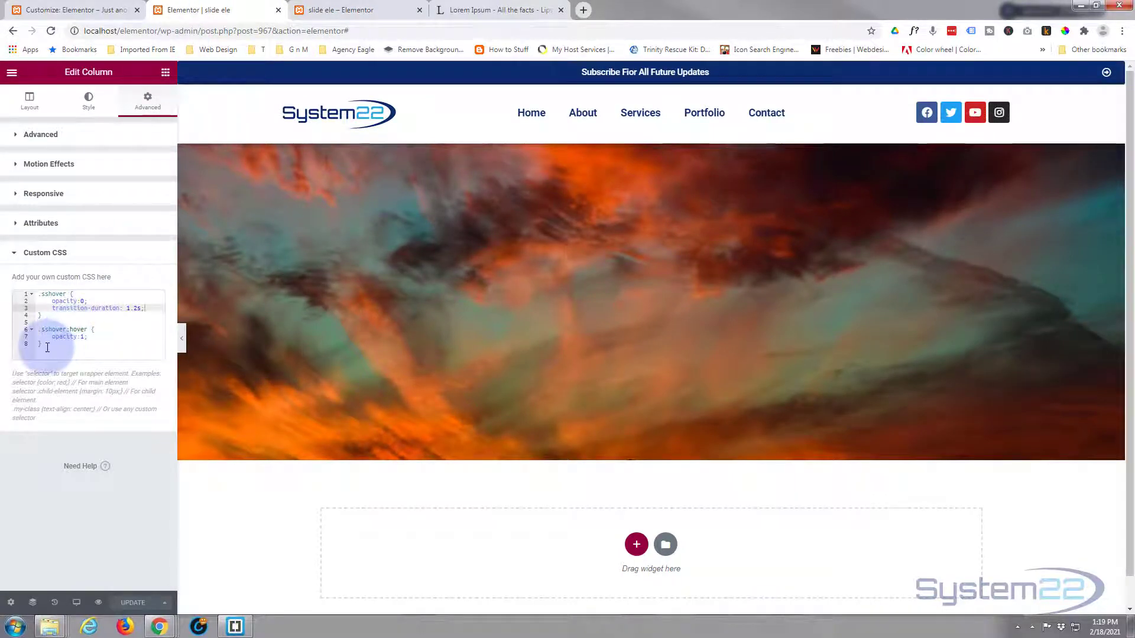
{"action": "left_click_drag", "start_coordinate": [46, 349], "coordinate": [37, 293]}
{"action": "key", "text": "ctrl+c"}
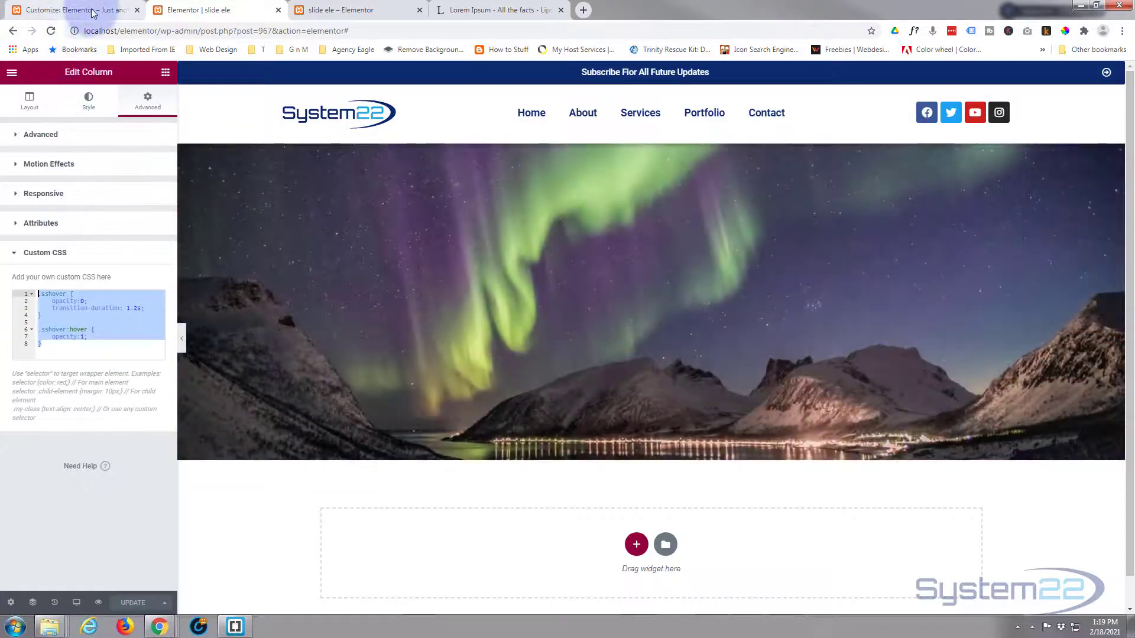
{"action": "left_click", "coordinate": [93, 12]}
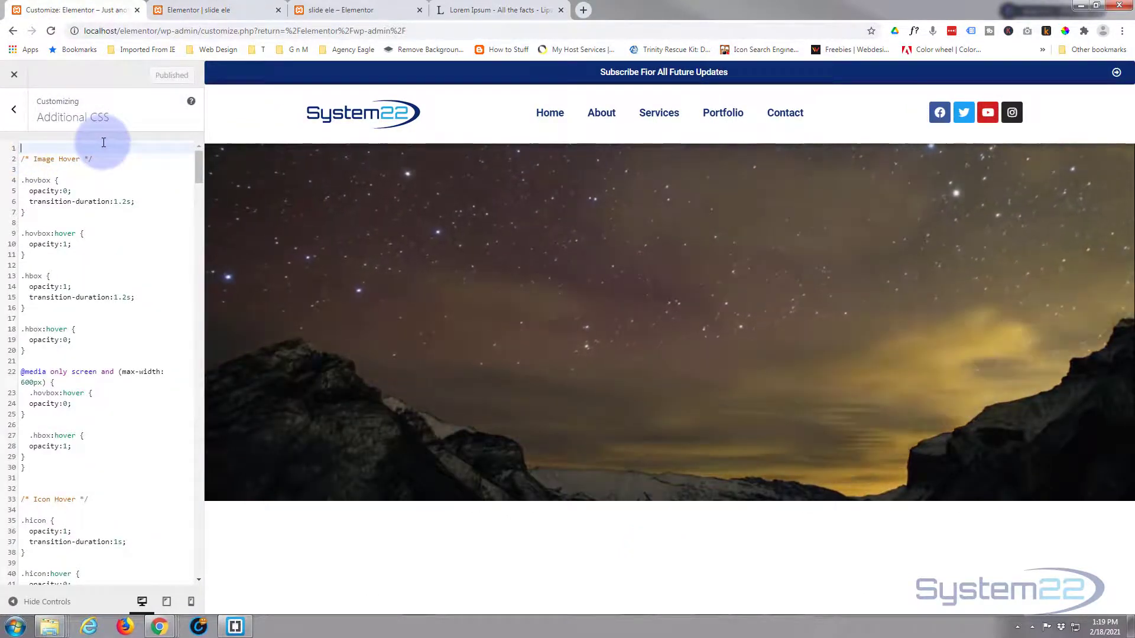
Add the comment /* Slider Hover */ on the first line of the Additional CSS.
{"action": "type", "text": "/"}
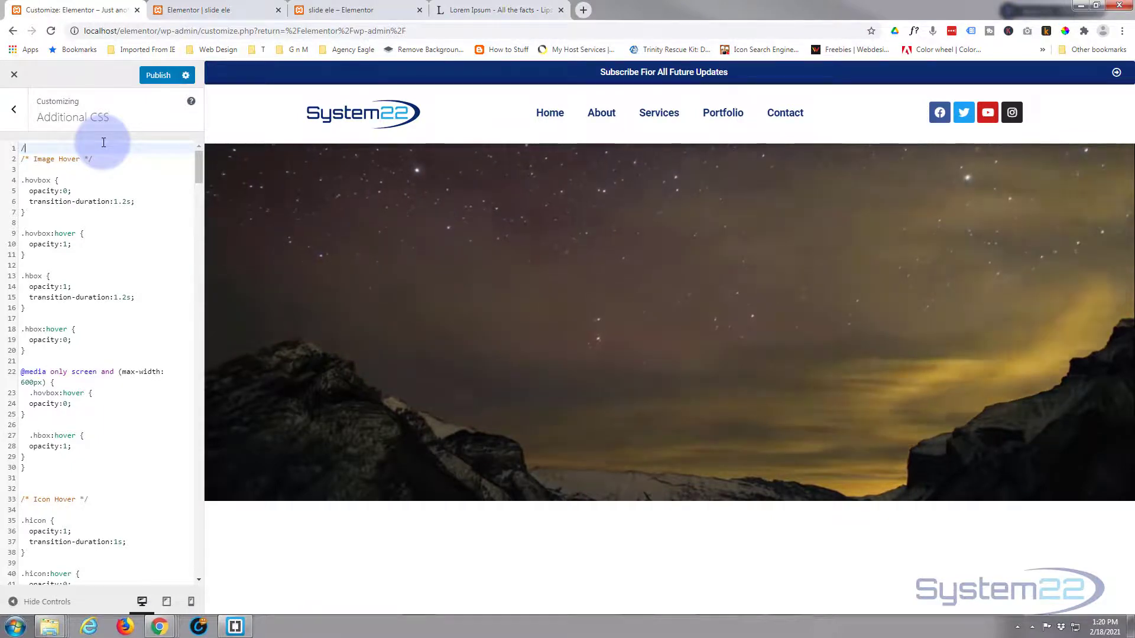
{"action": "type", "text": "**"}
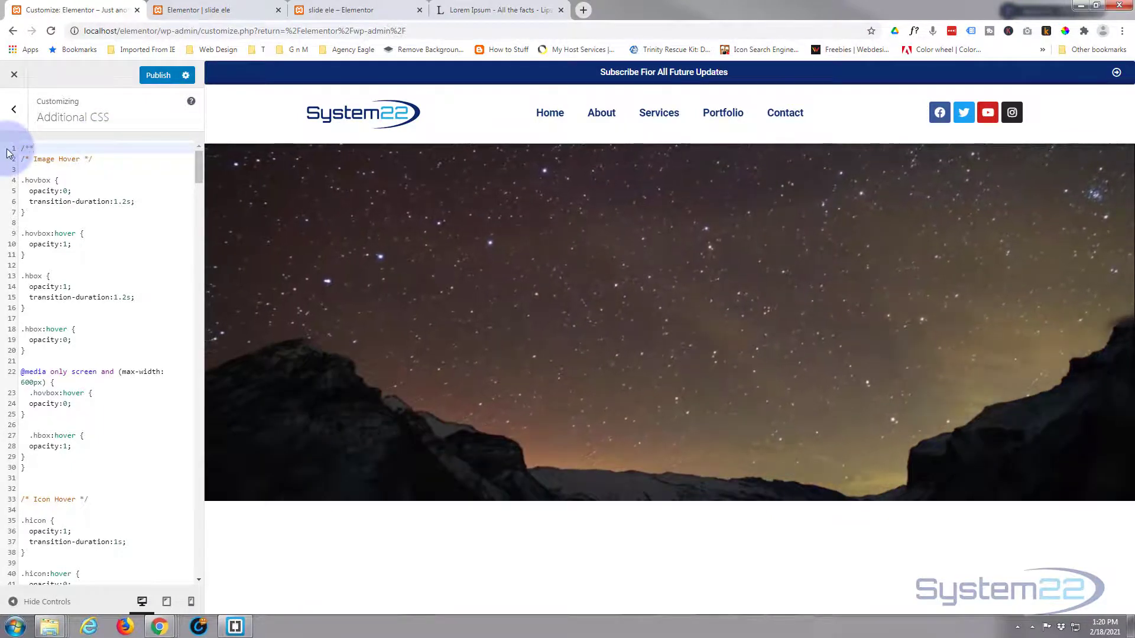
{"action": "type", "text": "/"}
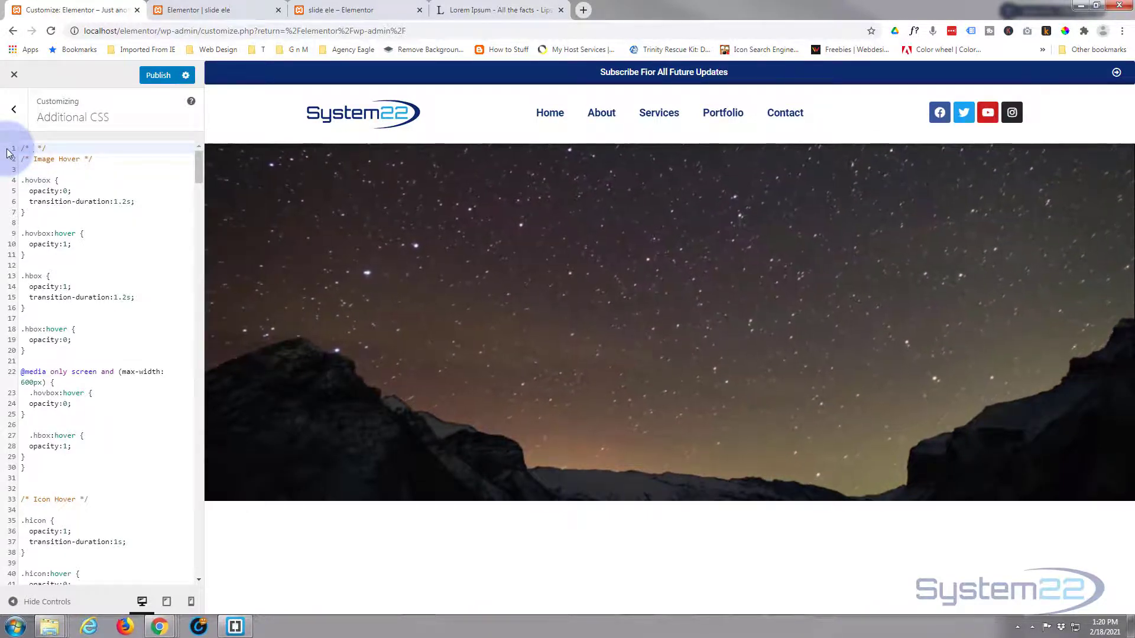
{"action": "type", "text": "Slider"}
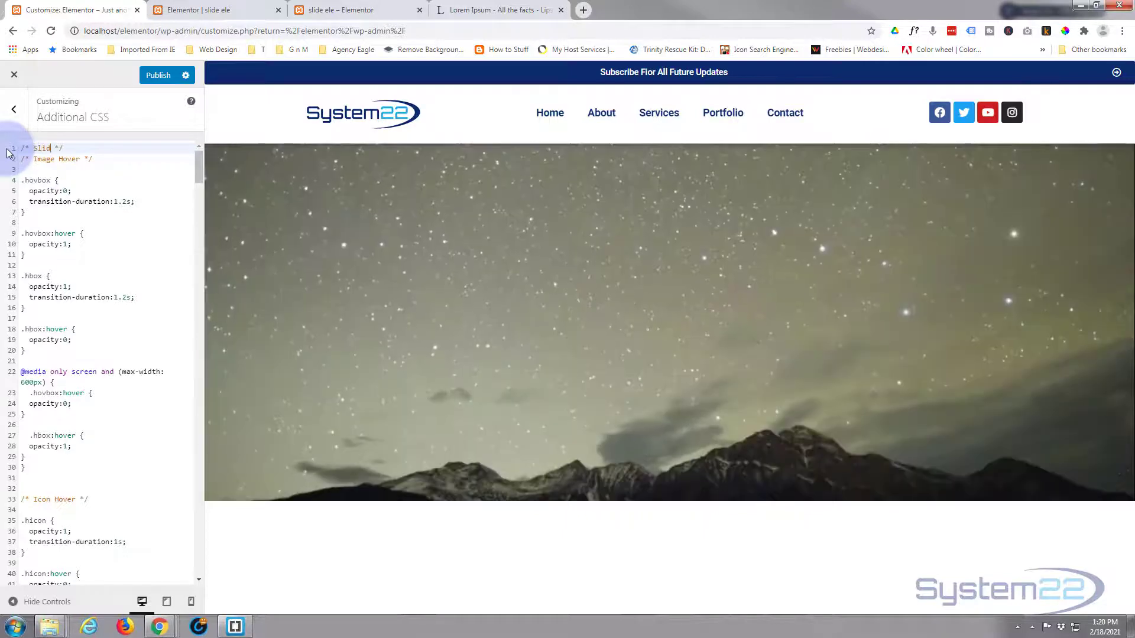
{"action": "type", "text": " Hove"}
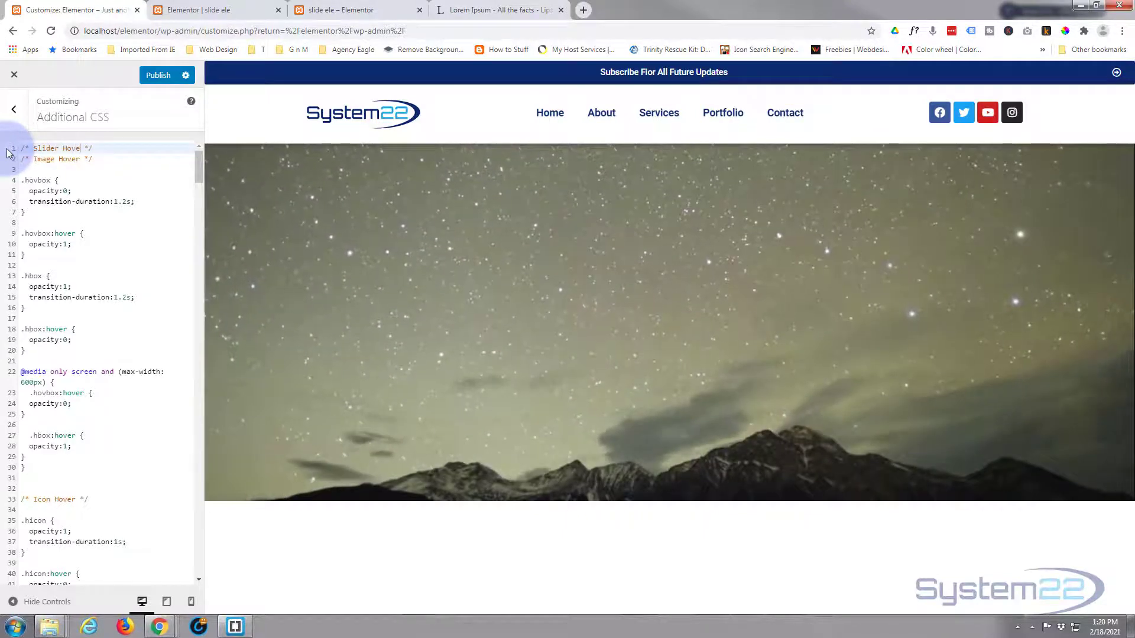
{"action": "type", "text": "r"}
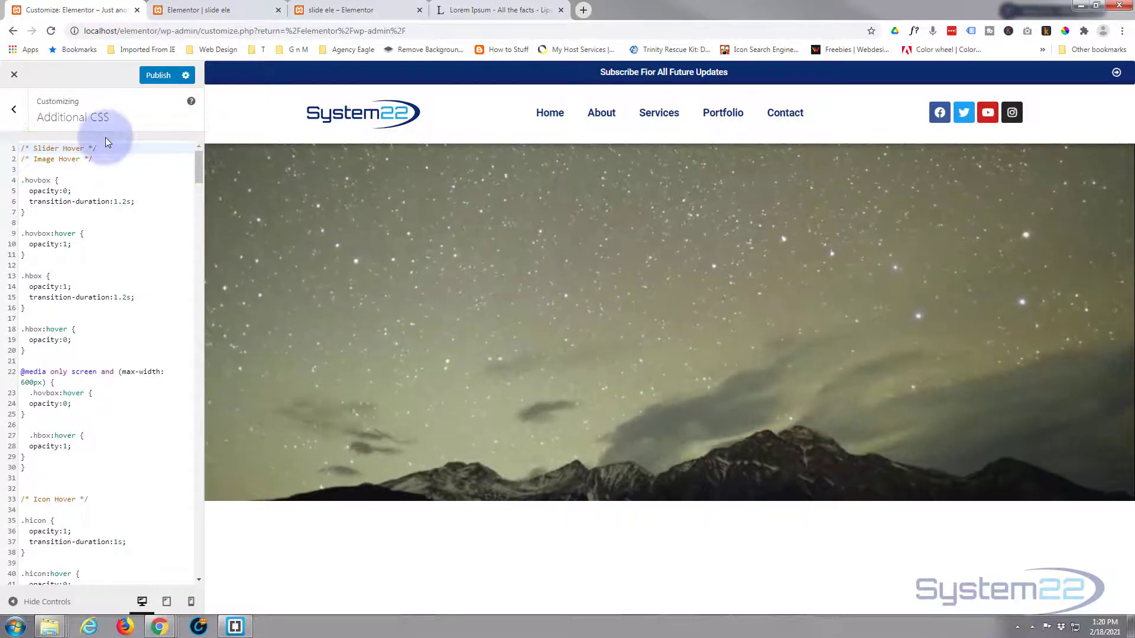
Insert blank lines below the Slider Hover comment and paste the copied .sshover and .sshover:hover rules there.
{"action": "left_click", "coordinate": [124, 145]}
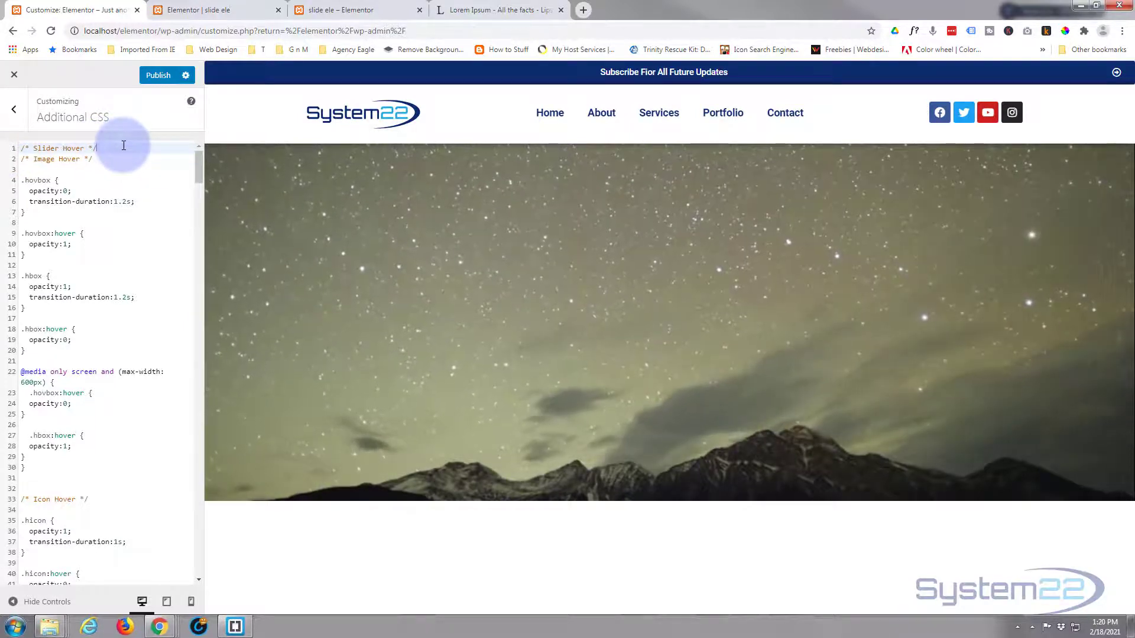
{"action": "key", "text": "Return"}
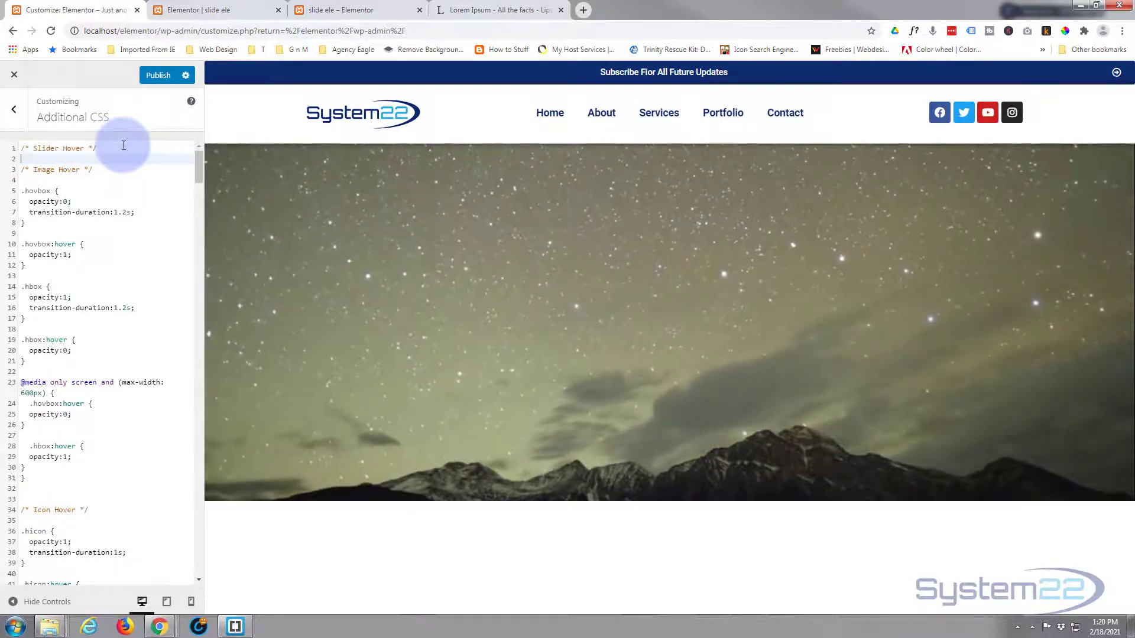
{"action": "key", "text": "Return"}
{"action": "key", "text": "Return"}
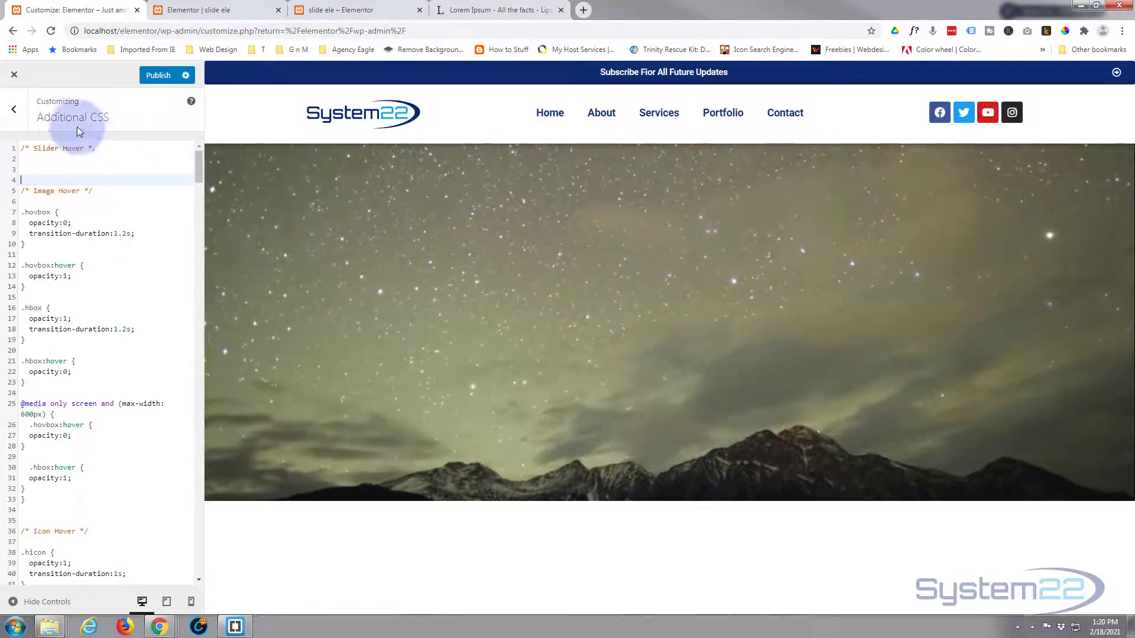
{"action": "left_click", "coordinate": [47, 158]}
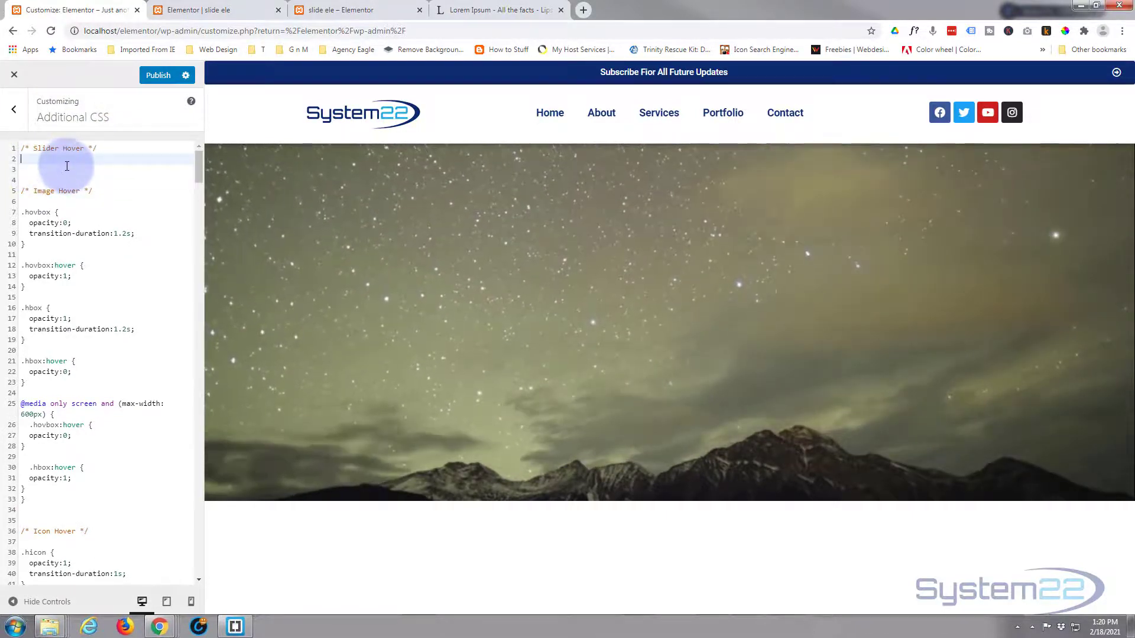
{"action": "key", "text": "ctrl+v"}
{"action": "double_click", "coordinate": [74, 169]}
{"action": "type", "text": "0"}
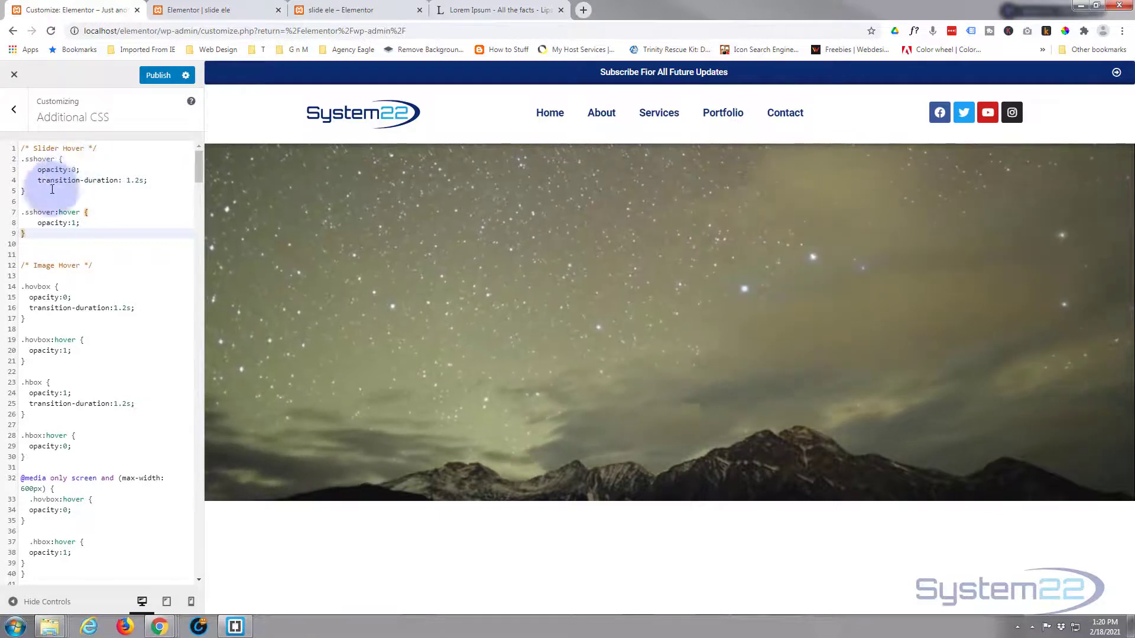
Delete the Slider Hover comment and its two .sshover rules, publish the Customizer changes and return to the live page preview.
{"action": "left_click_drag", "start_coordinate": [27, 234], "coordinate": [22, 149]}
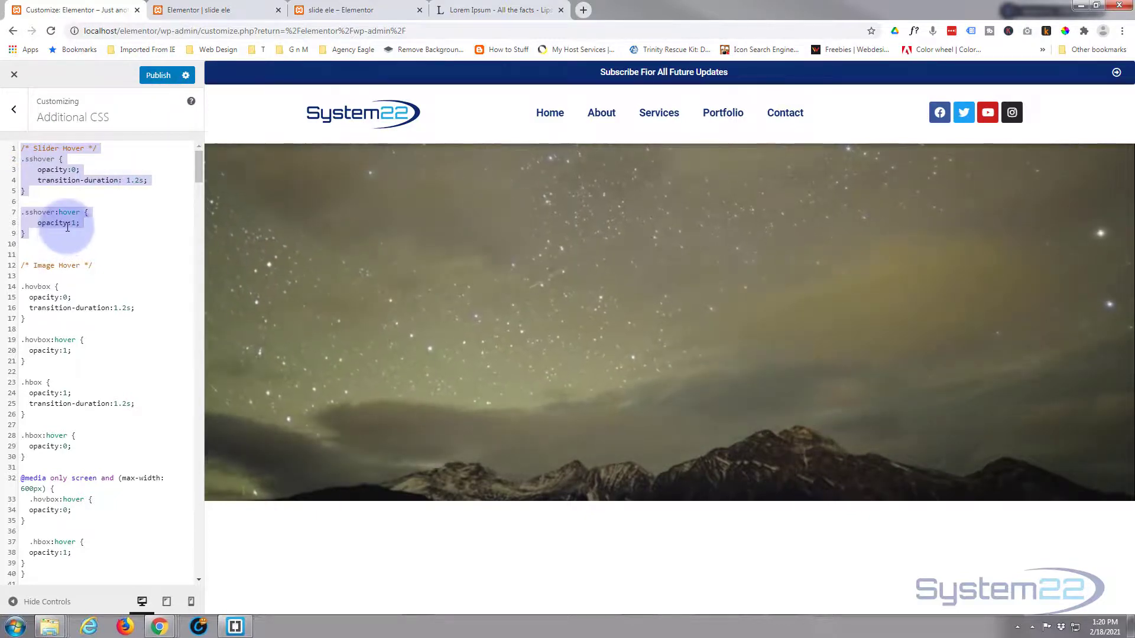
{"action": "key", "text": "BackSpace"}
{"action": "left_click", "coordinate": [168, 76]}
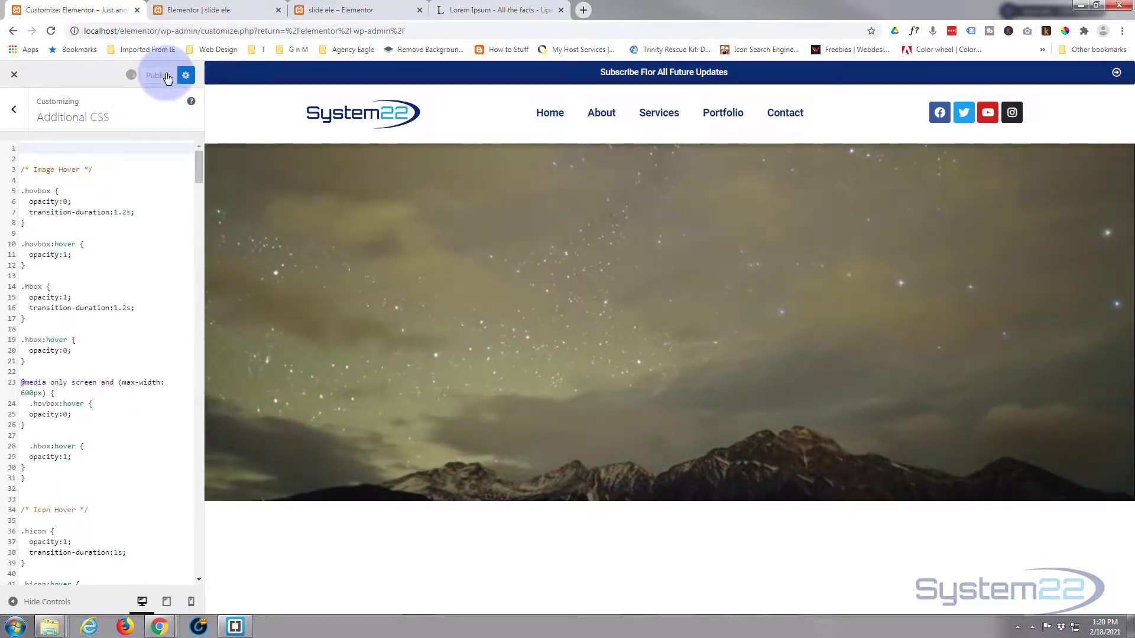
{"action": "left_click", "coordinate": [349, 10]}
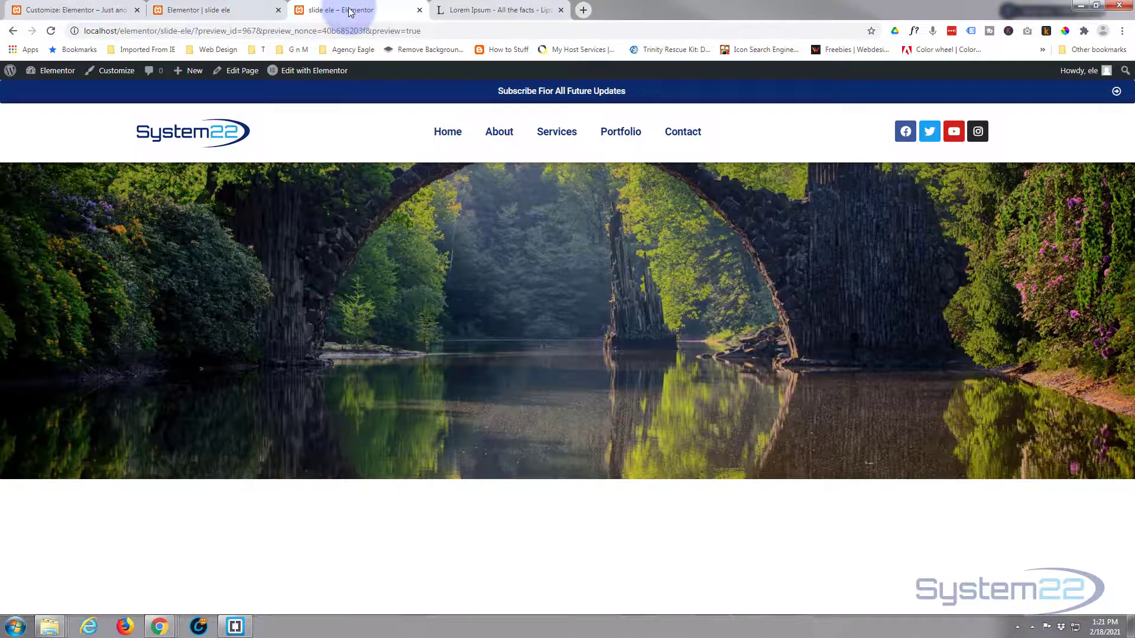